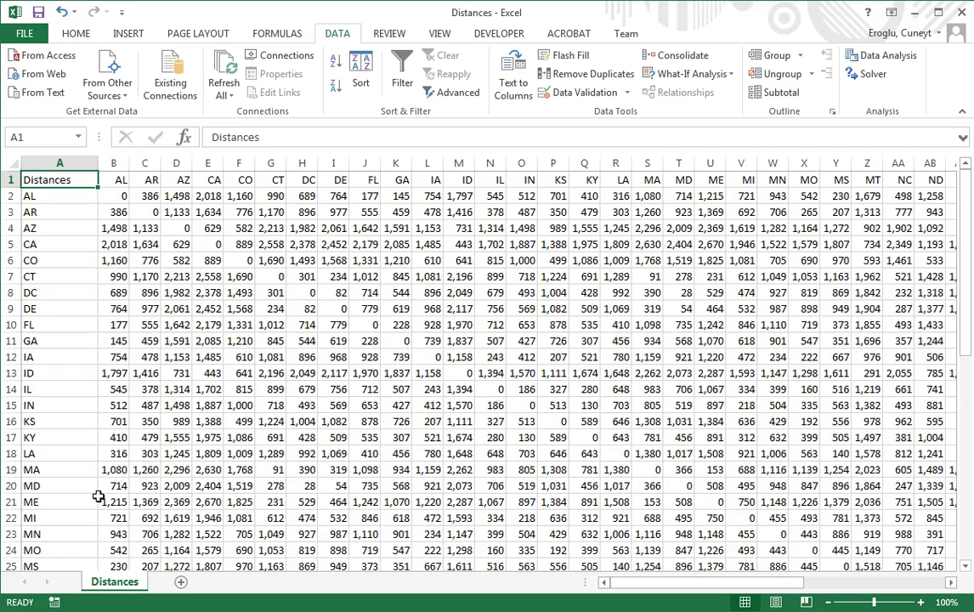
- Examine the state-to-state distance matrix, checking the AL, AR and AZ rows against the AL column
click(71, 198)
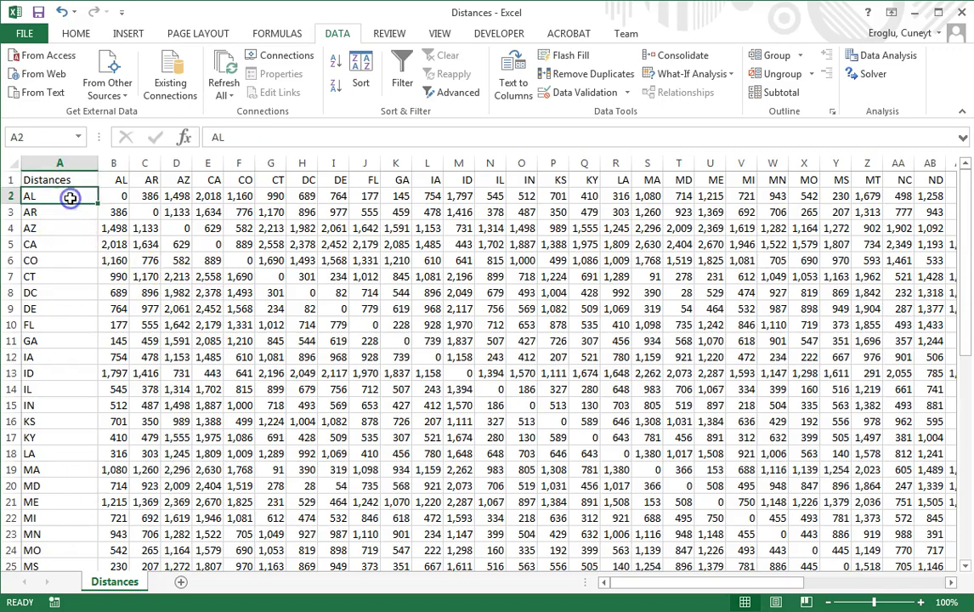
click(113, 181)
click(55, 198)
click(55, 214)
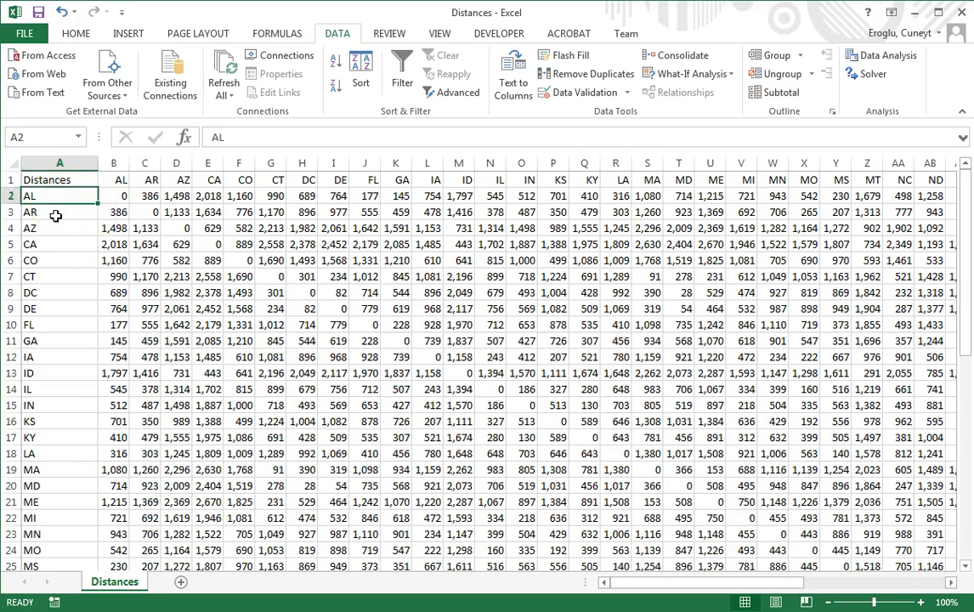
click(113, 212)
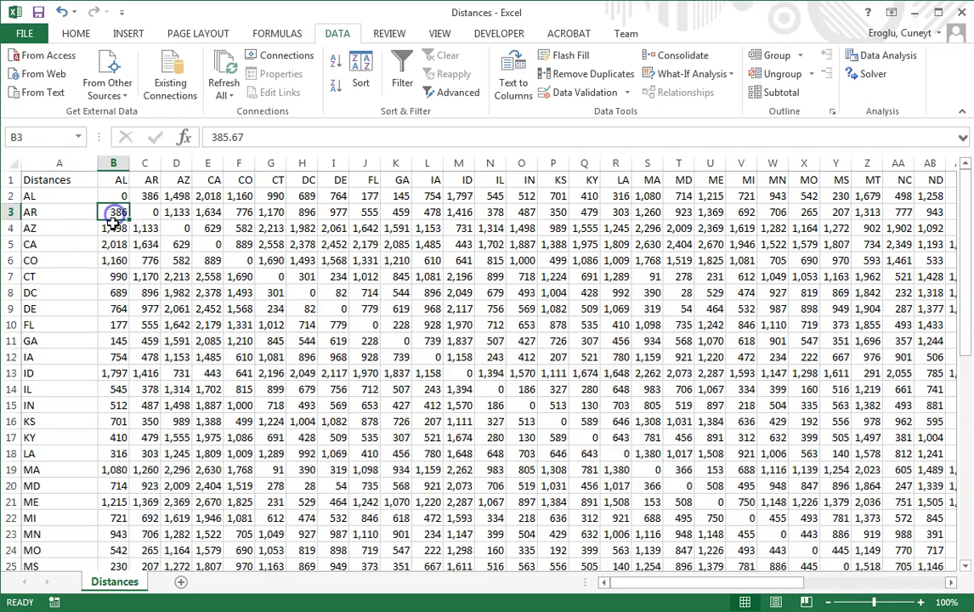
click(51, 214)
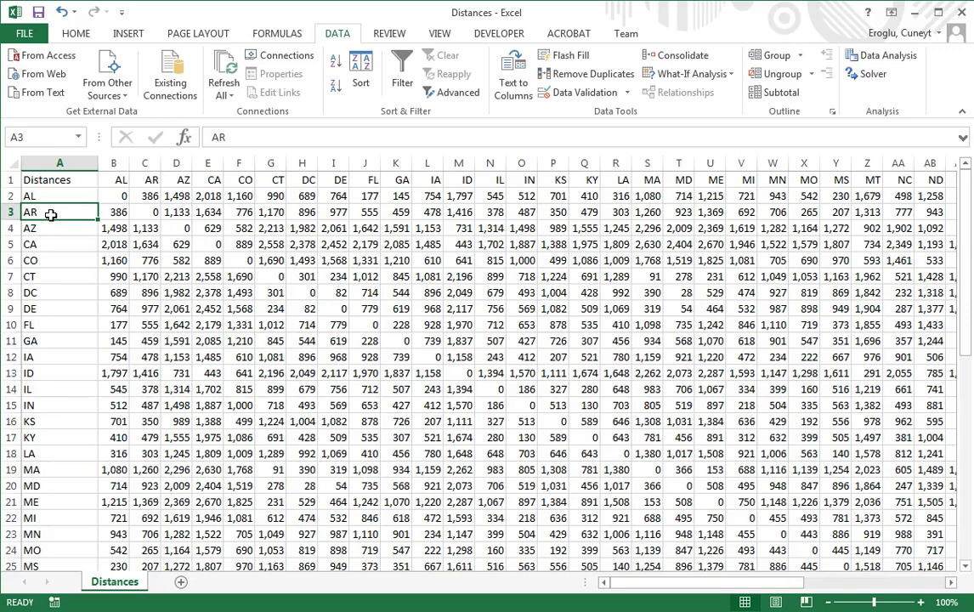
click(114, 180)
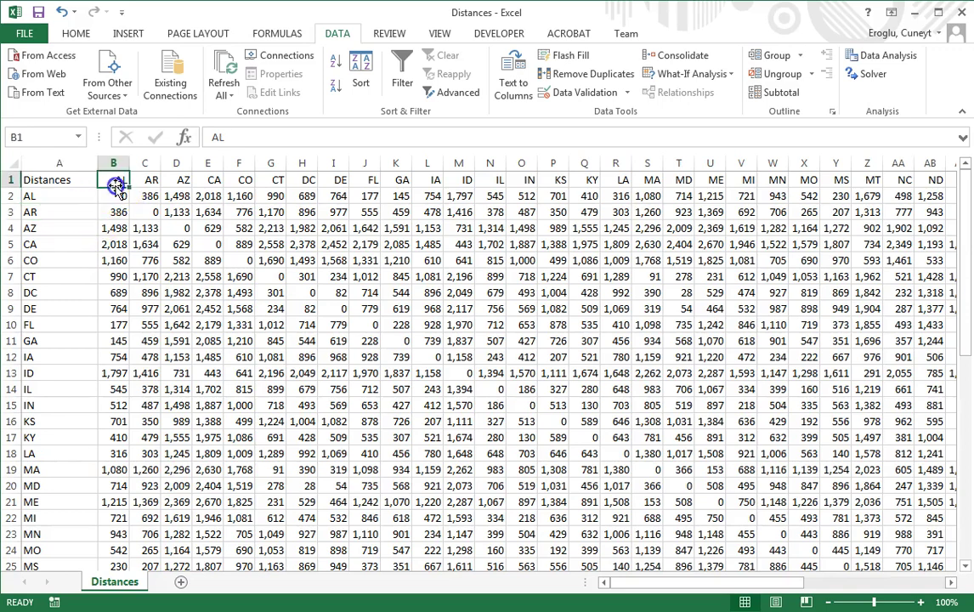
click(115, 214)
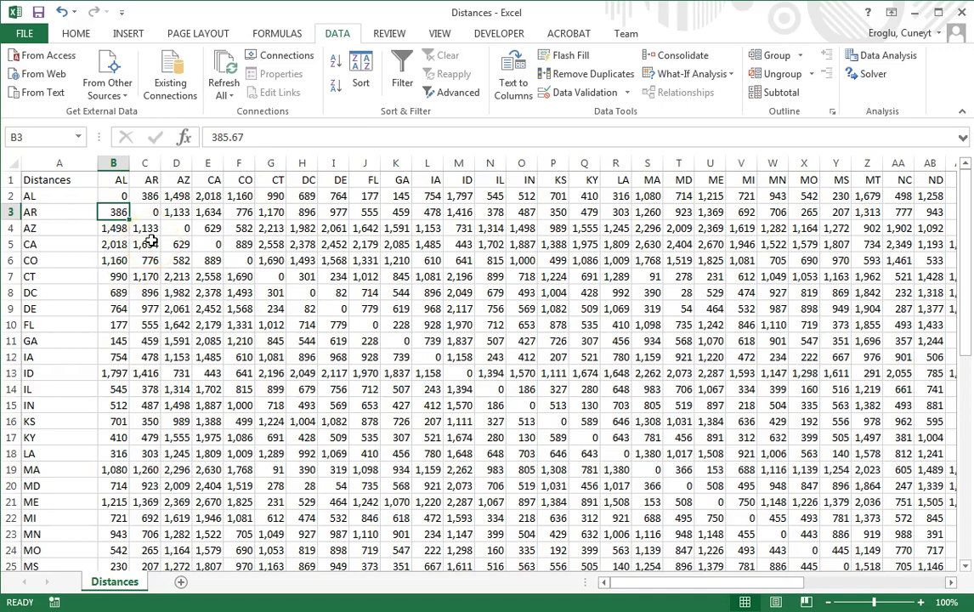
click(70, 226)
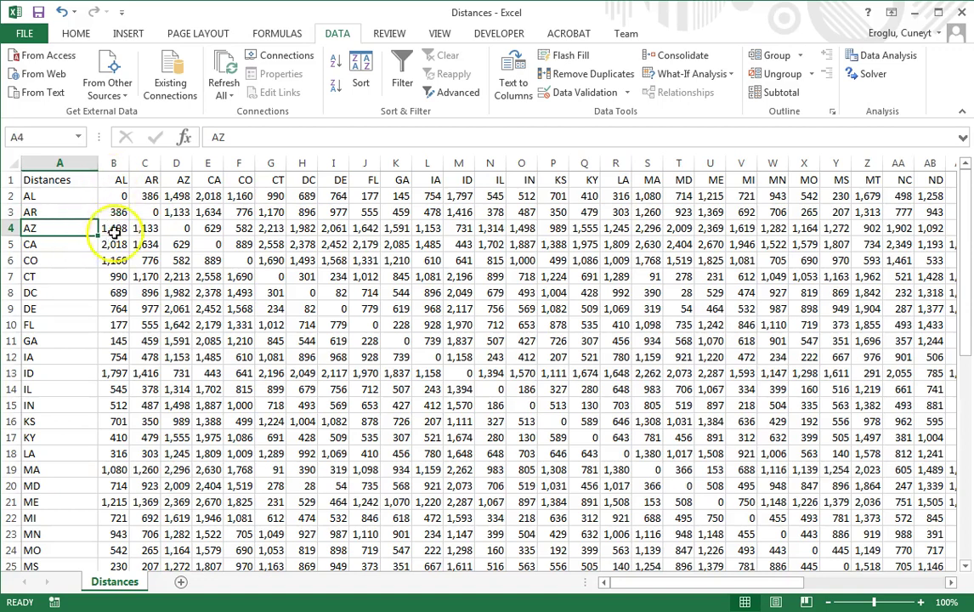
click(110, 228)
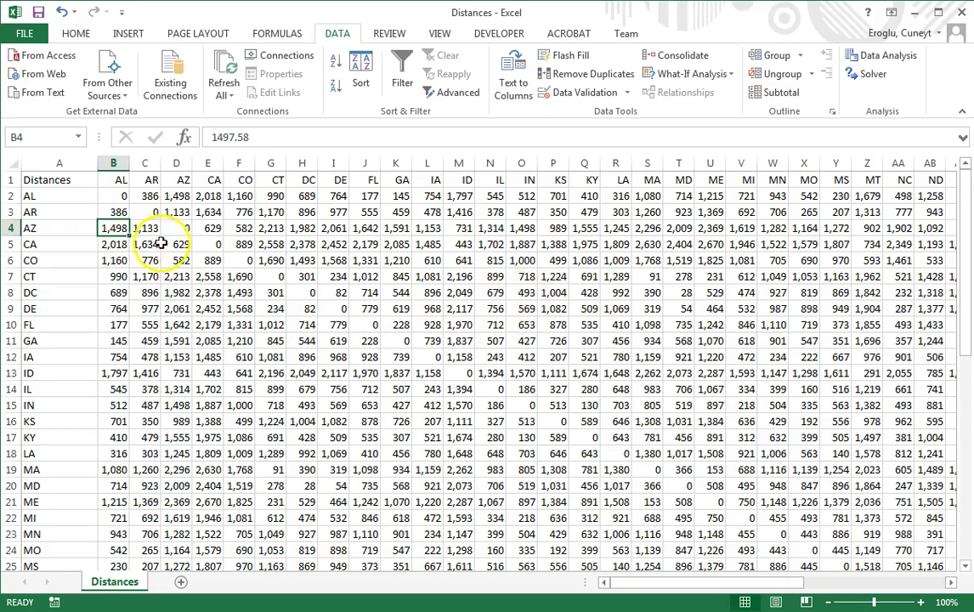
mouse_move(58, 181)
mouse_down()
mouse_move(311, 200)
mouse_move(644, 370)
mouse_up()
click(394, 277)
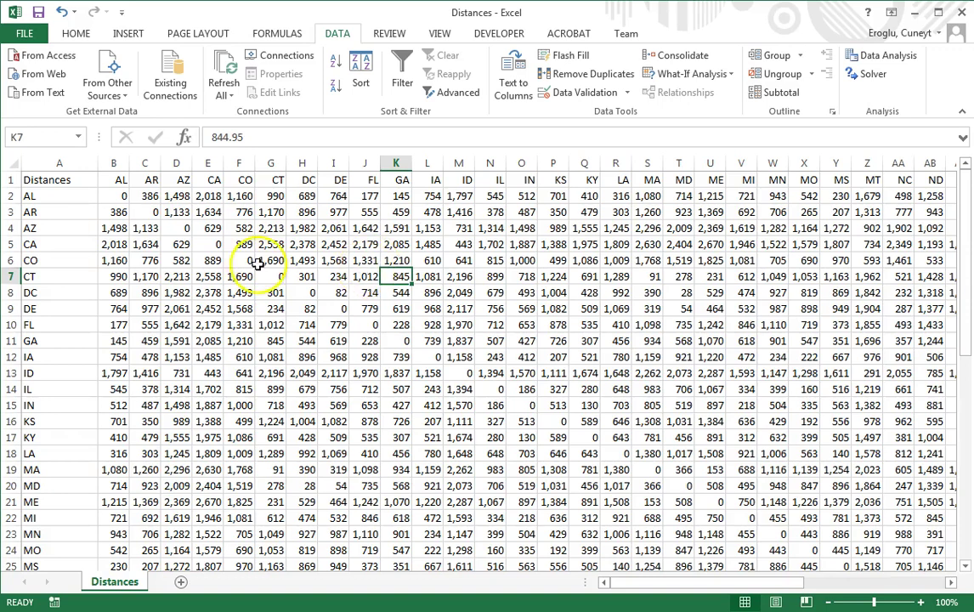
- Add a new worksheet and copy the entire distance table, A1:AX50, from the Distances sheet
click(179, 584)
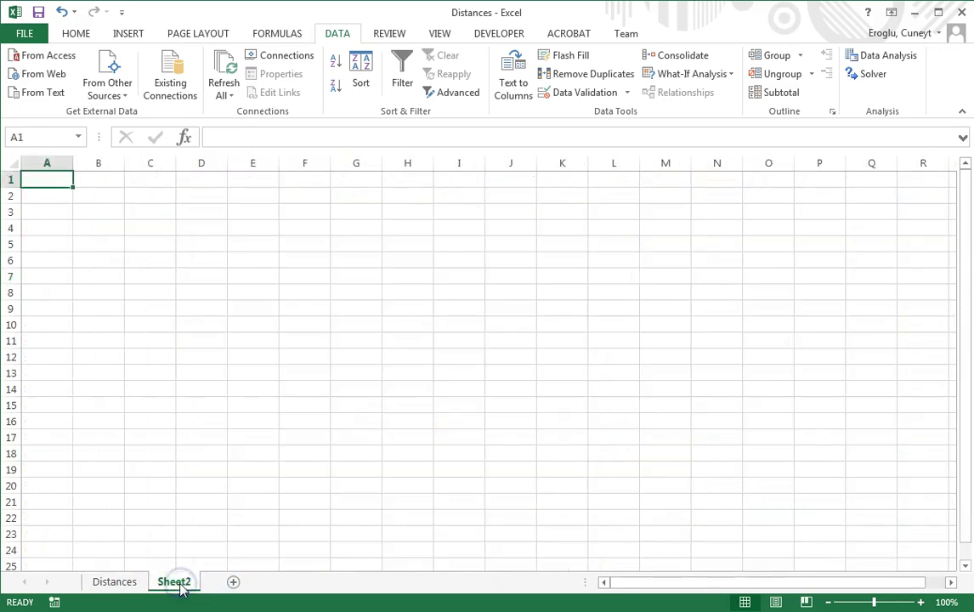
click(121, 585)
click(53, 182)
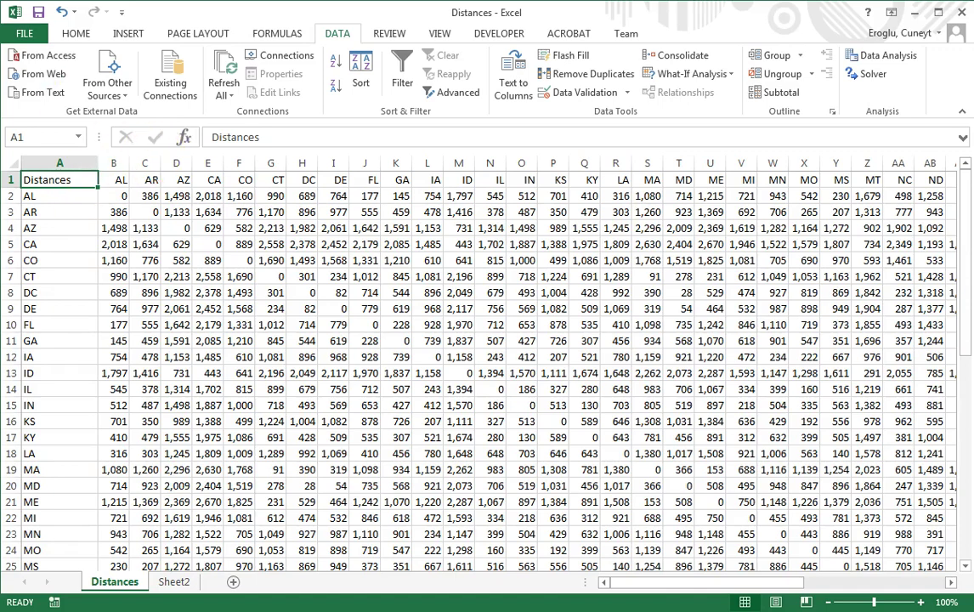
key(ctrl+shift+Right)
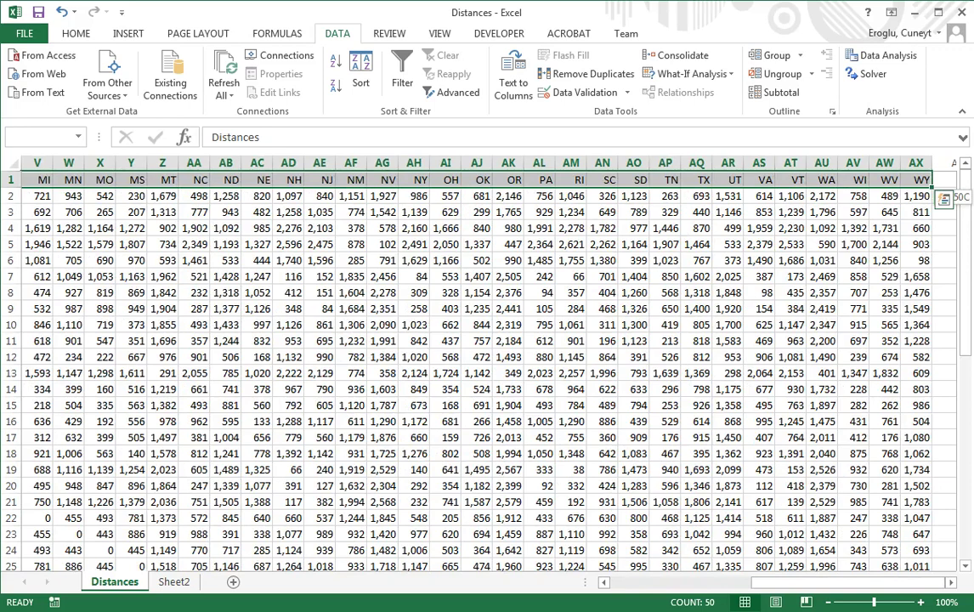
key(ctrl+shift+Down)
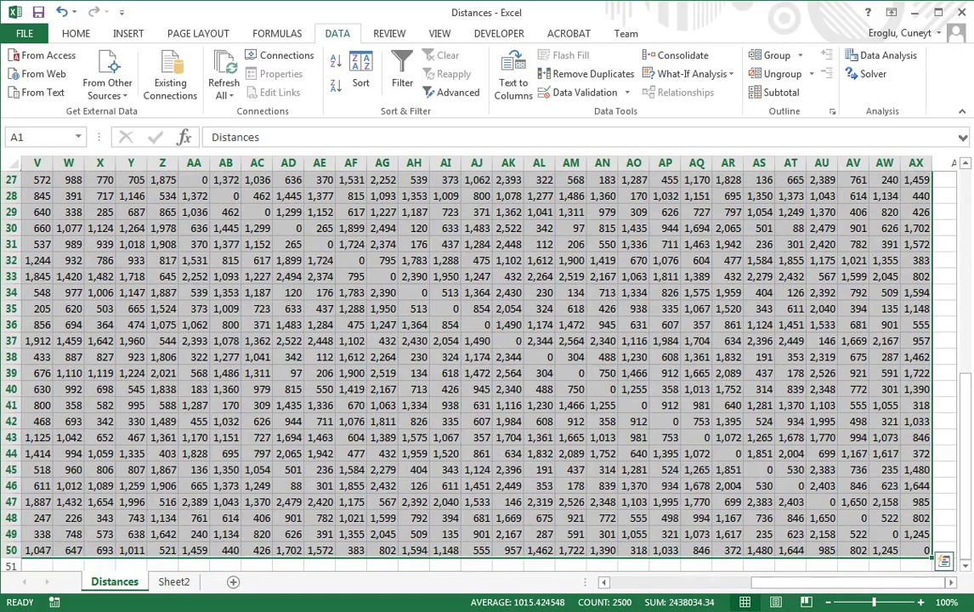
right_click(209, 231)
click(249, 258)
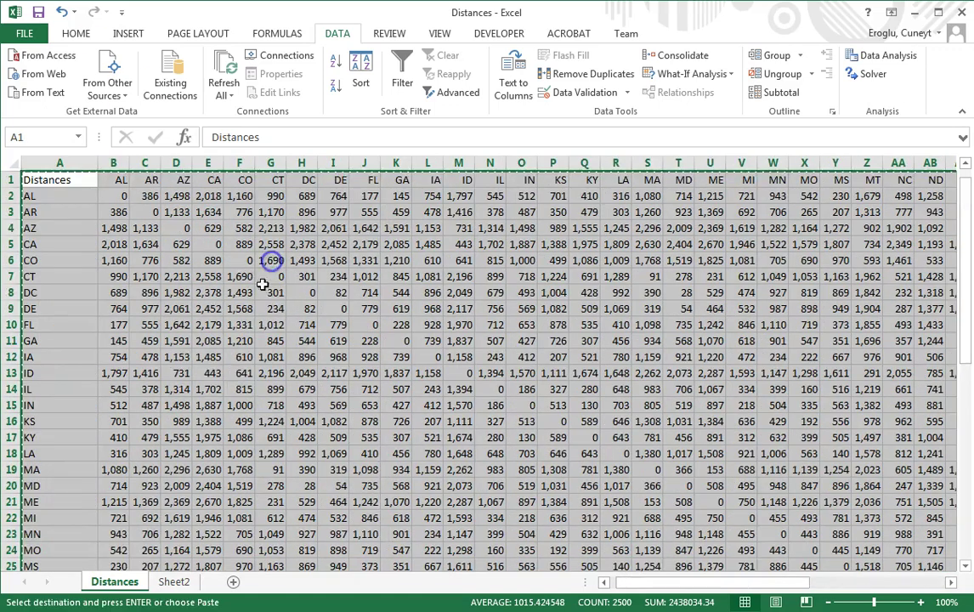
- Paste the copied distance table into Sheet2 starting at cell A1
click(169, 581)
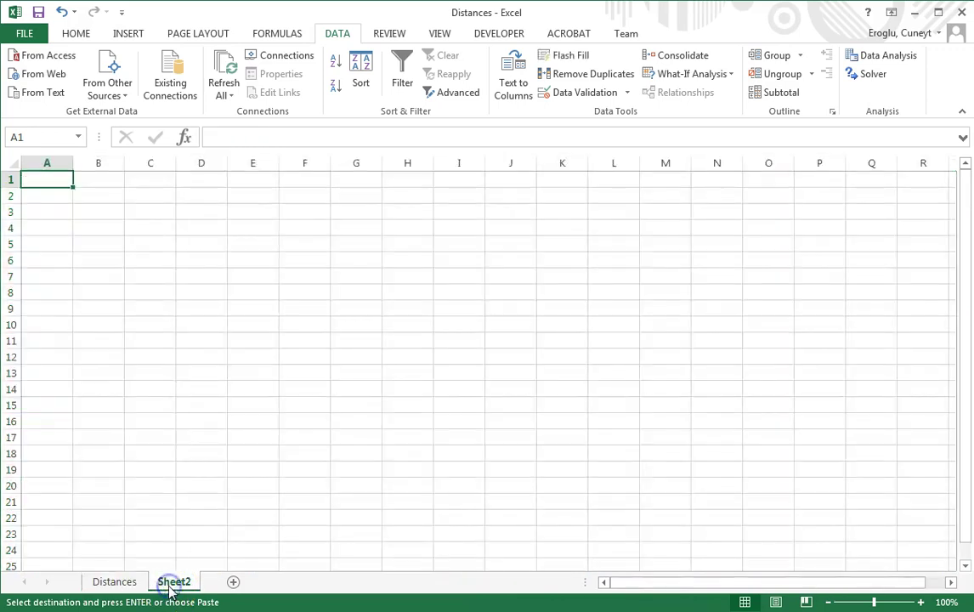
right_click(48, 178)
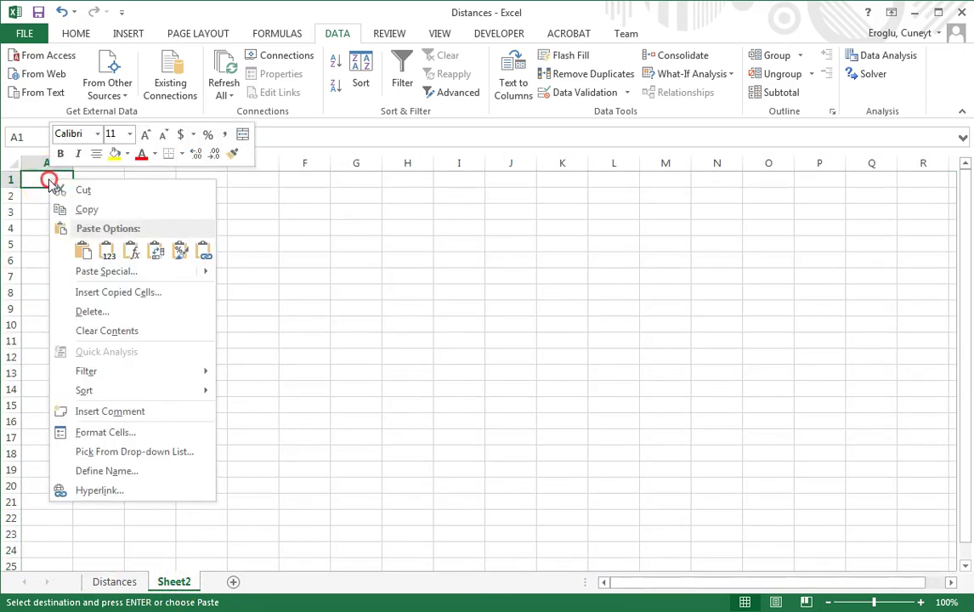
click(85, 249)
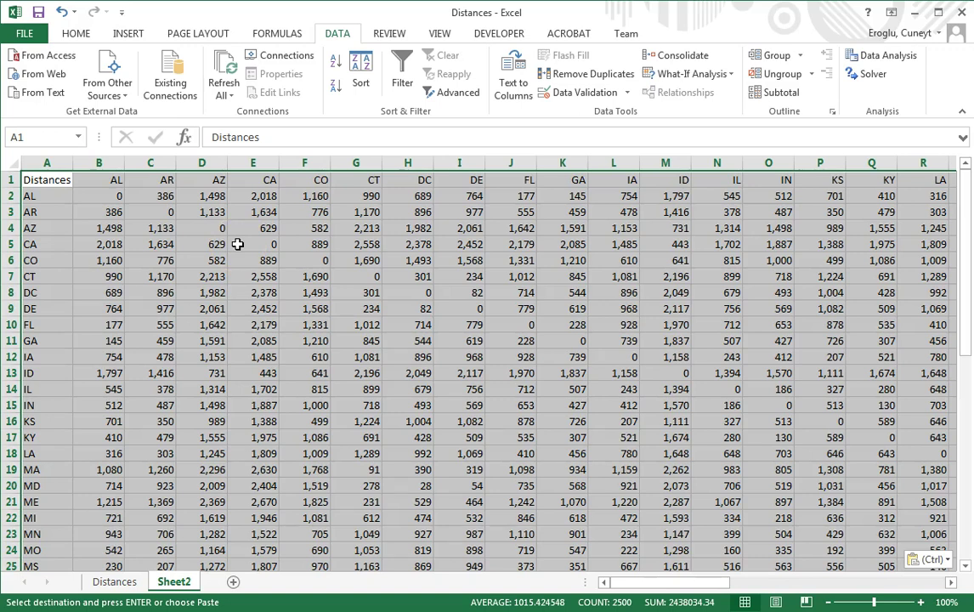
- Insert two blank columns before the distance table on Sheet2
click(48, 162)
drag(51, 166, 99, 168)
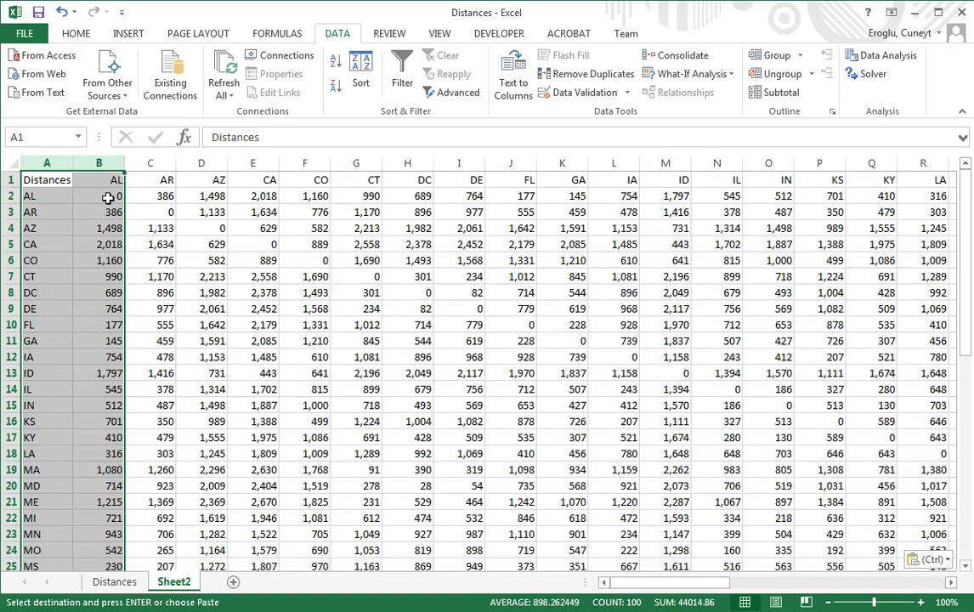
right_click(108, 197)
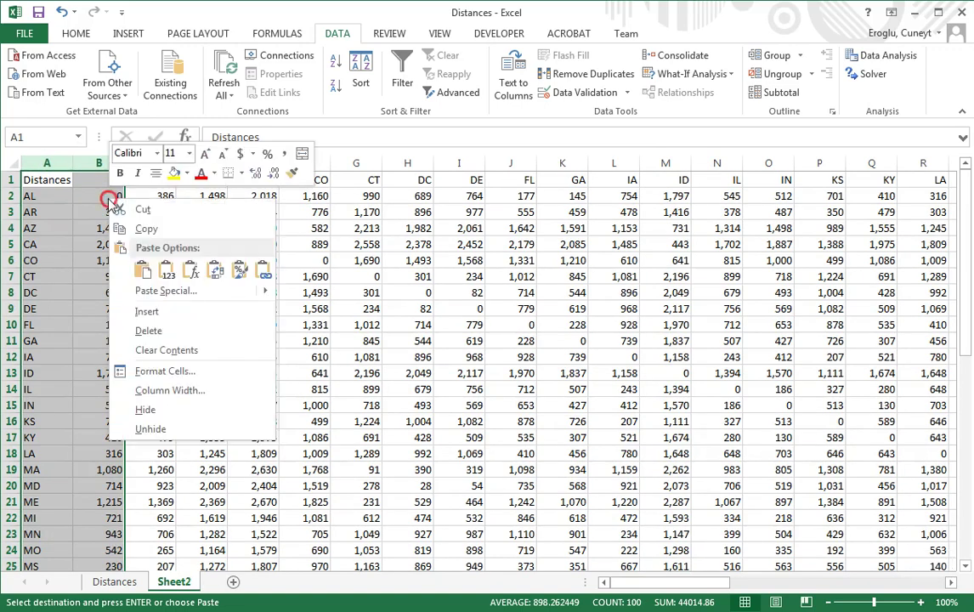
click(142, 309)
- Enter the header N in B1 and fill B2:B50 with the formula =RAND()
click(90, 180)
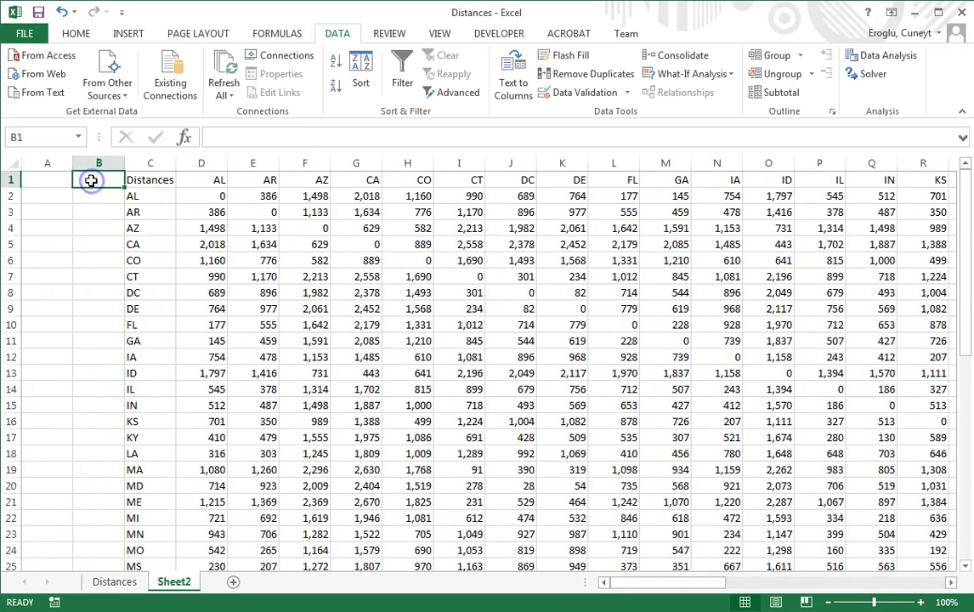
text(N)
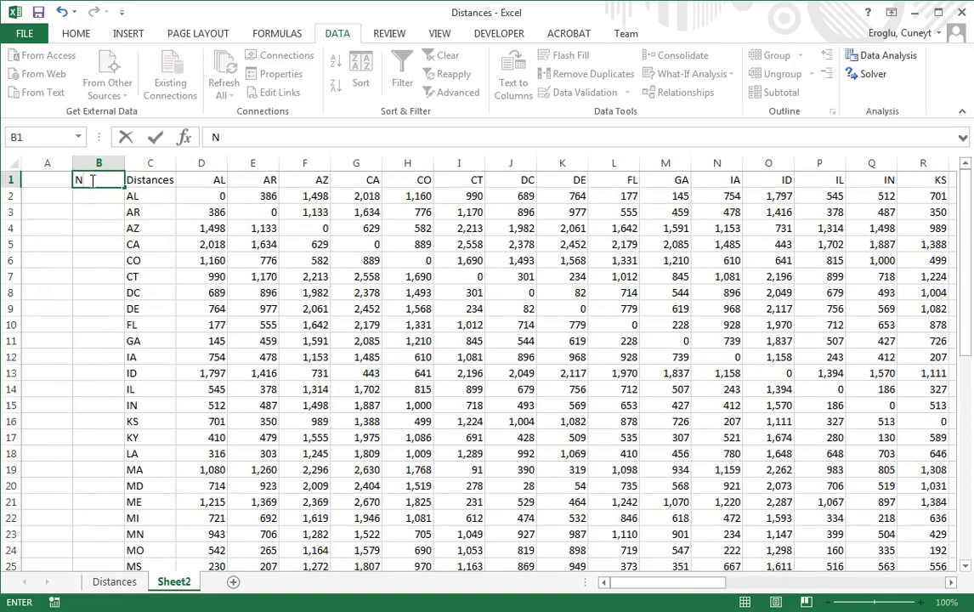
key(Return)
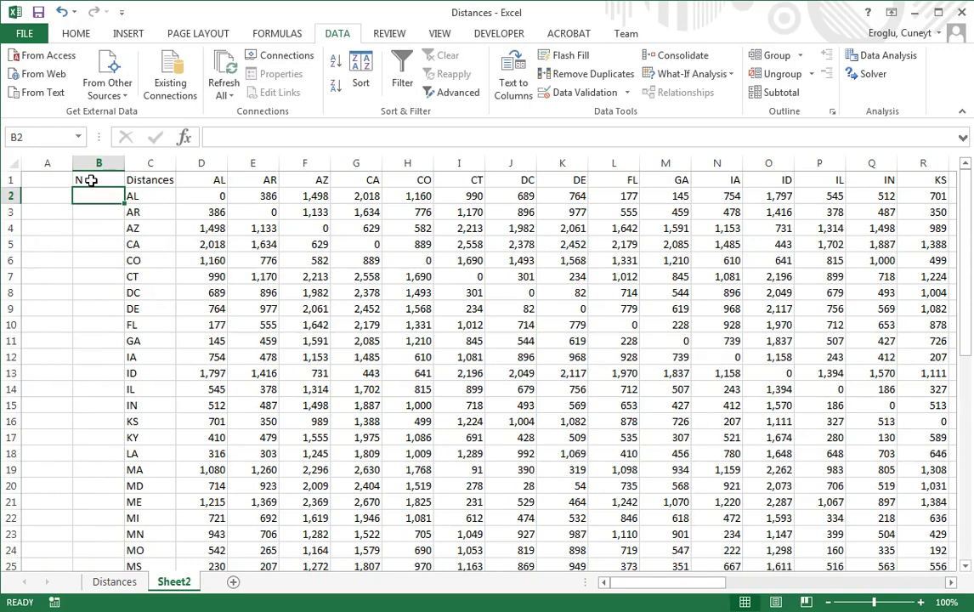
text(=ra)
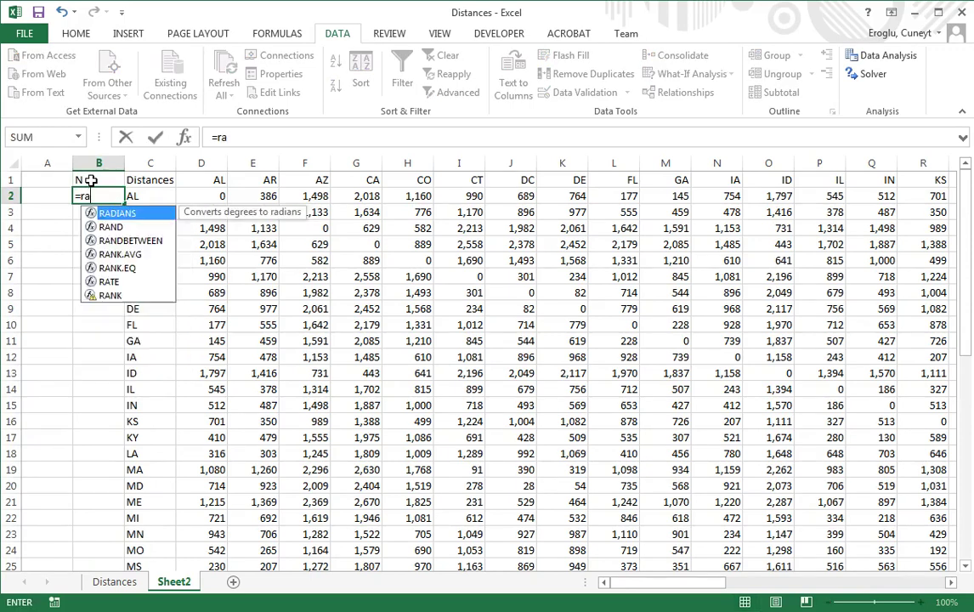
text(nd())
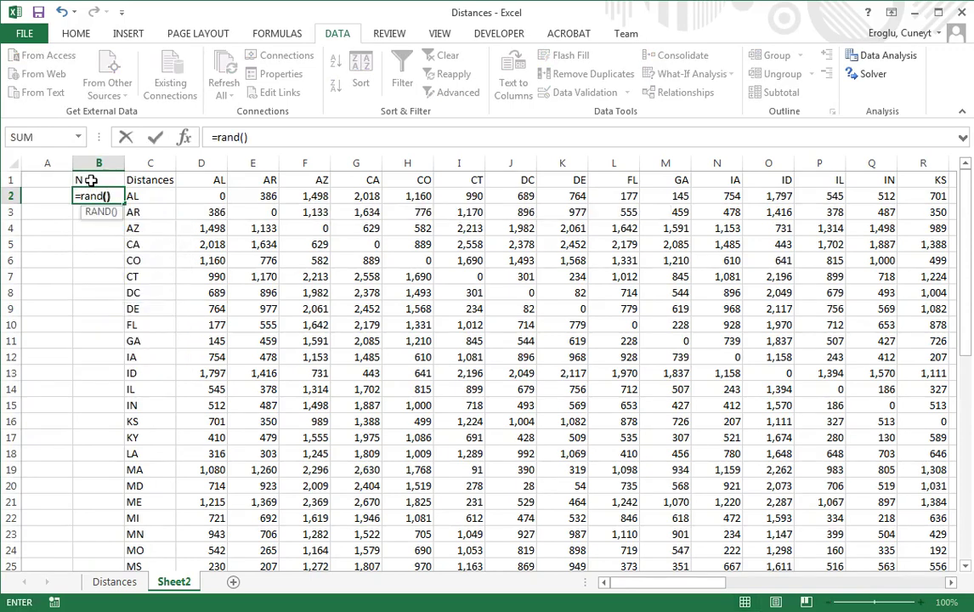
key(Return)
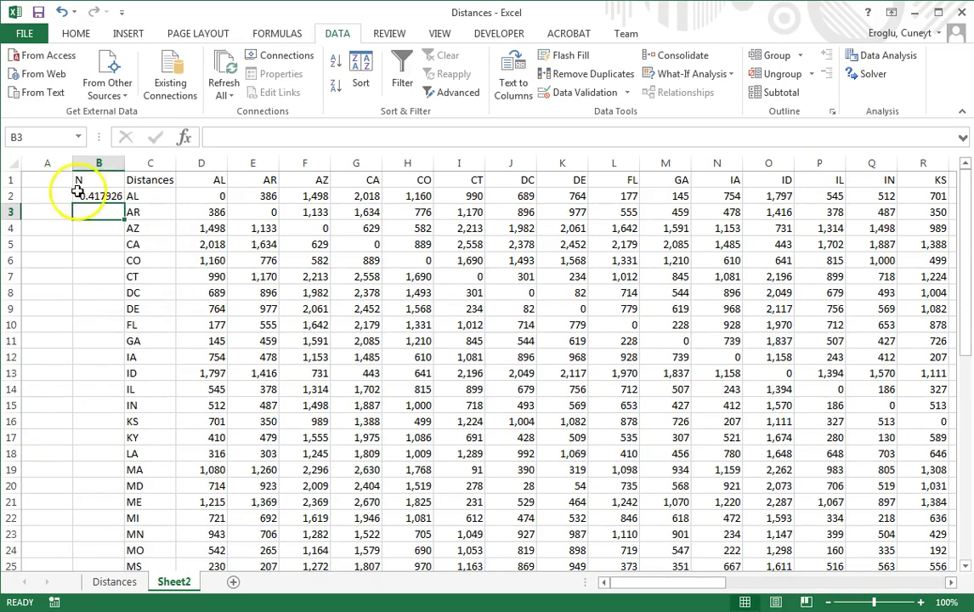
click(85, 195)
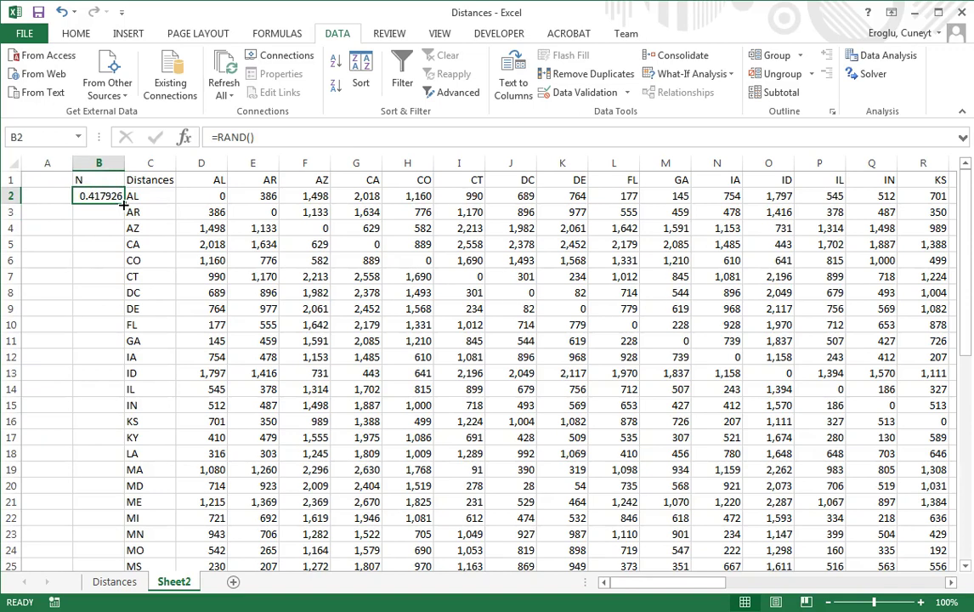
double_click(124, 204)
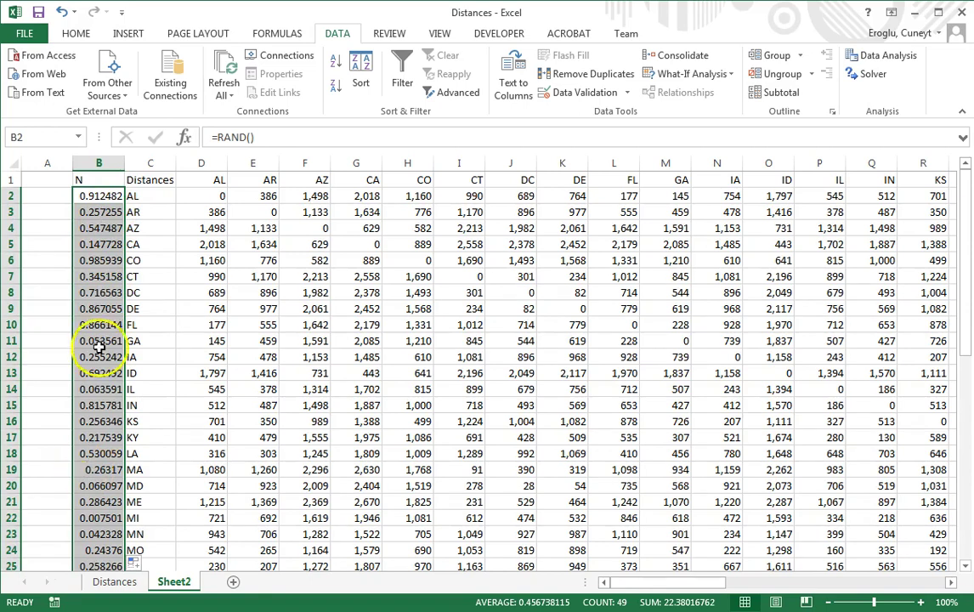
click(95, 181)
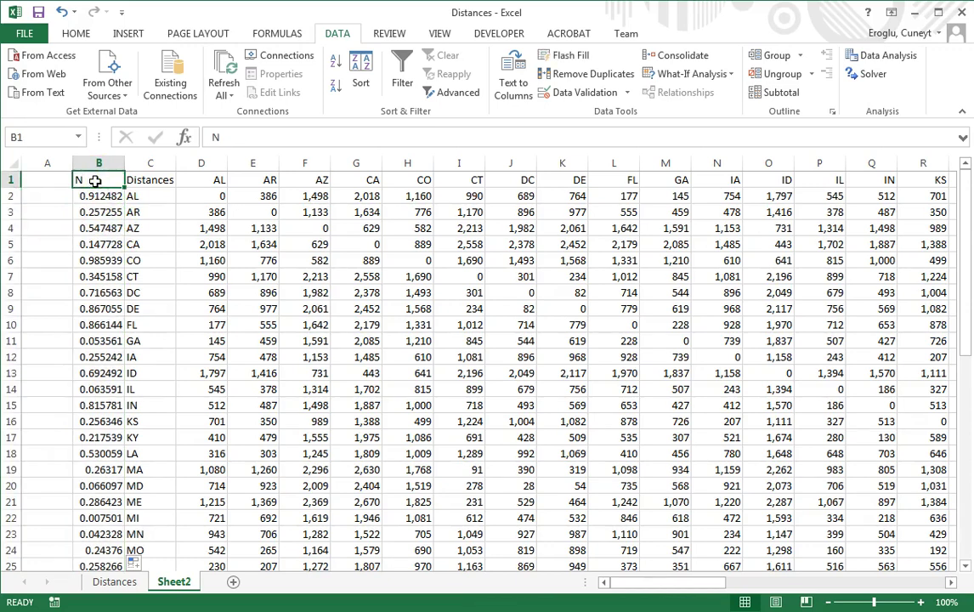
key(ctrl+shift+Down)
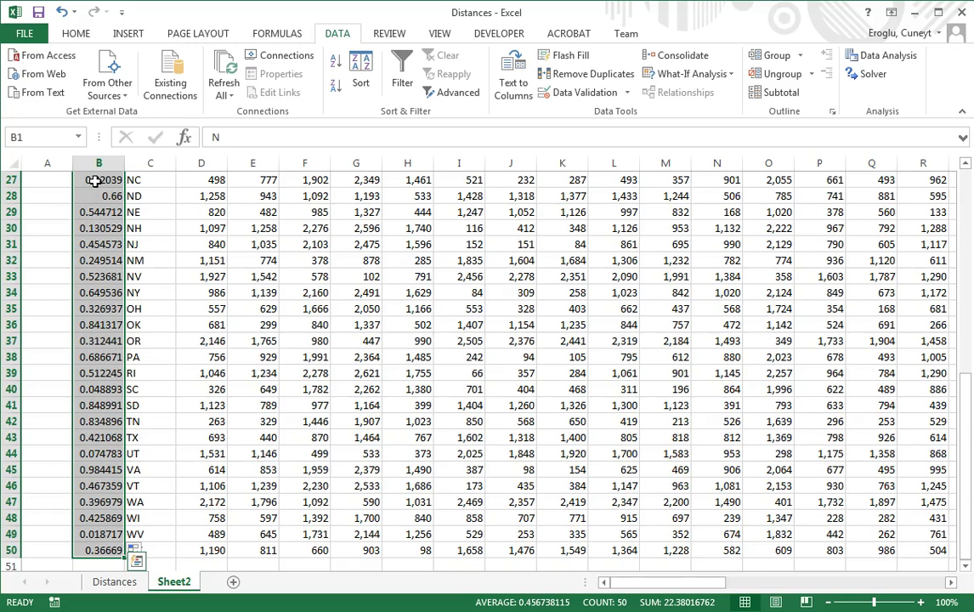
scroll(128, 255, up, 9)
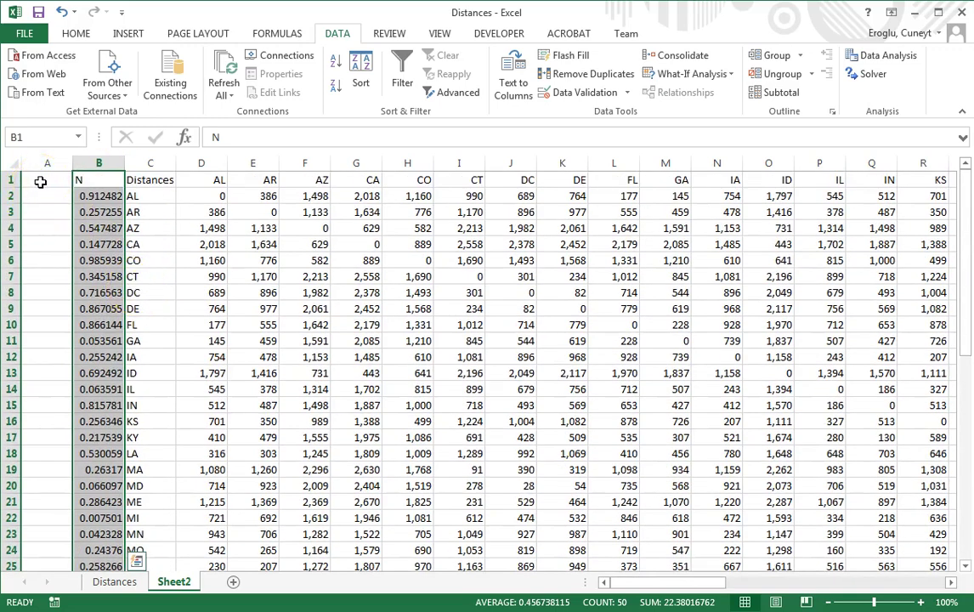
right_click(40, 184)
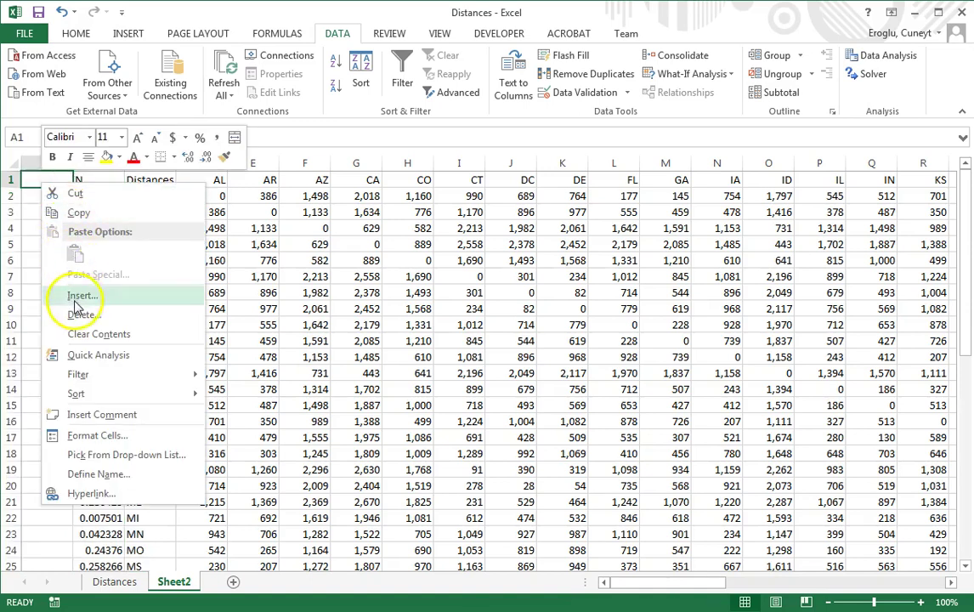
click(99, 212)
- Copy the random-number column B1:B50 and paste it into the empty column A starting at A1
click(98, 182)
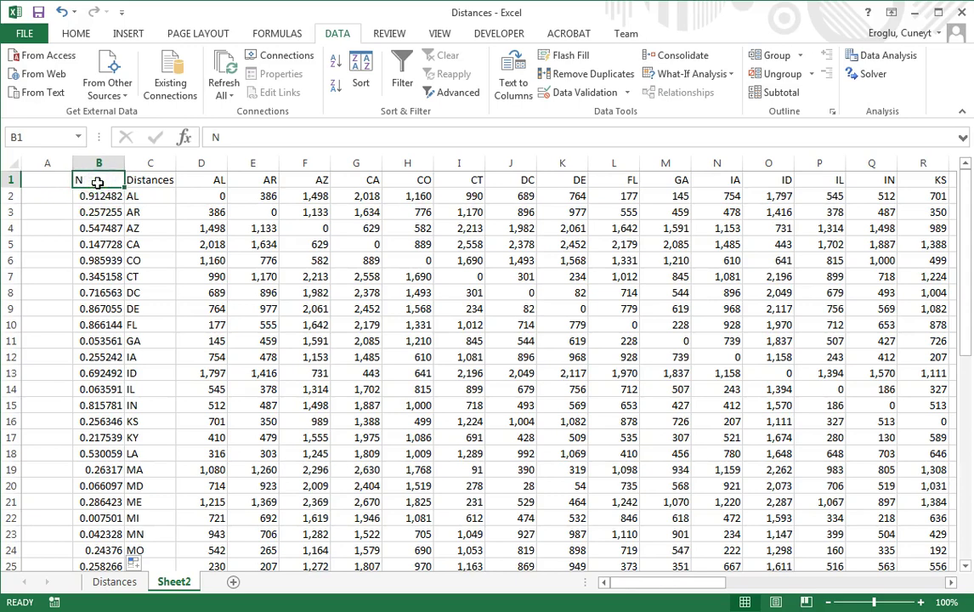
key(ctrl+shift+Down)
right_click(85, 197)
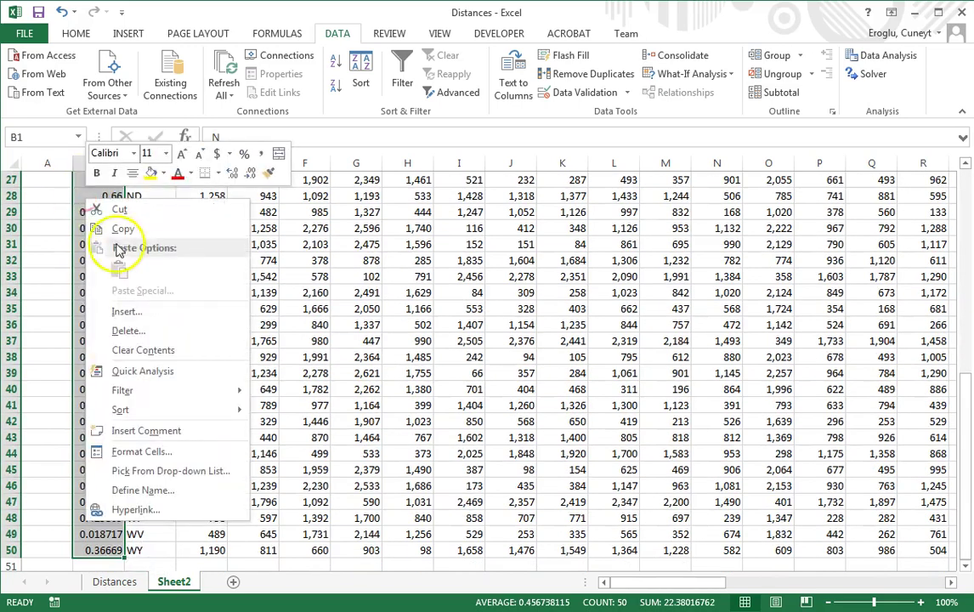
click(125, 224)
scroll(30, 205, up, 9)
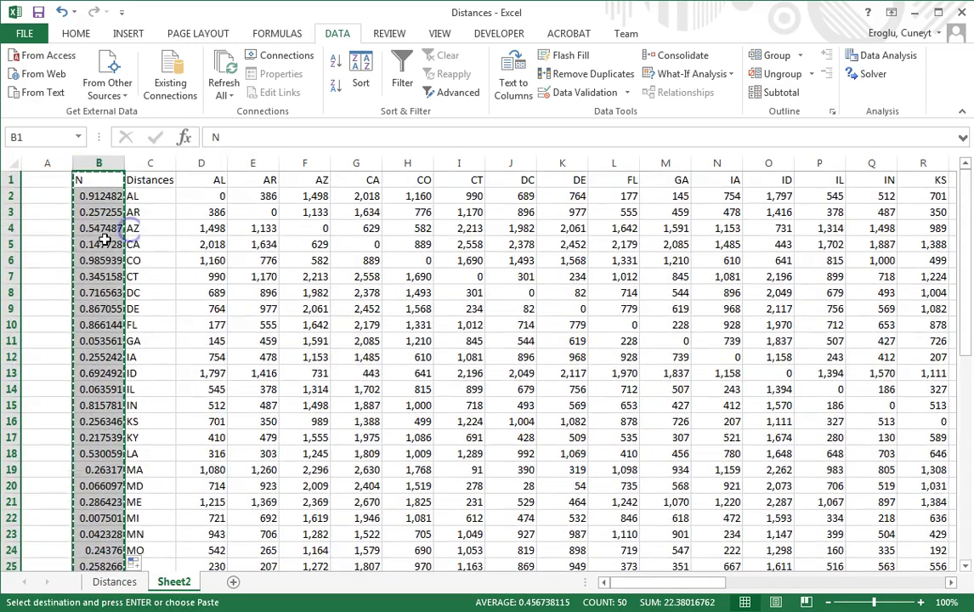
click(45, 182)
right_click(47, 181)
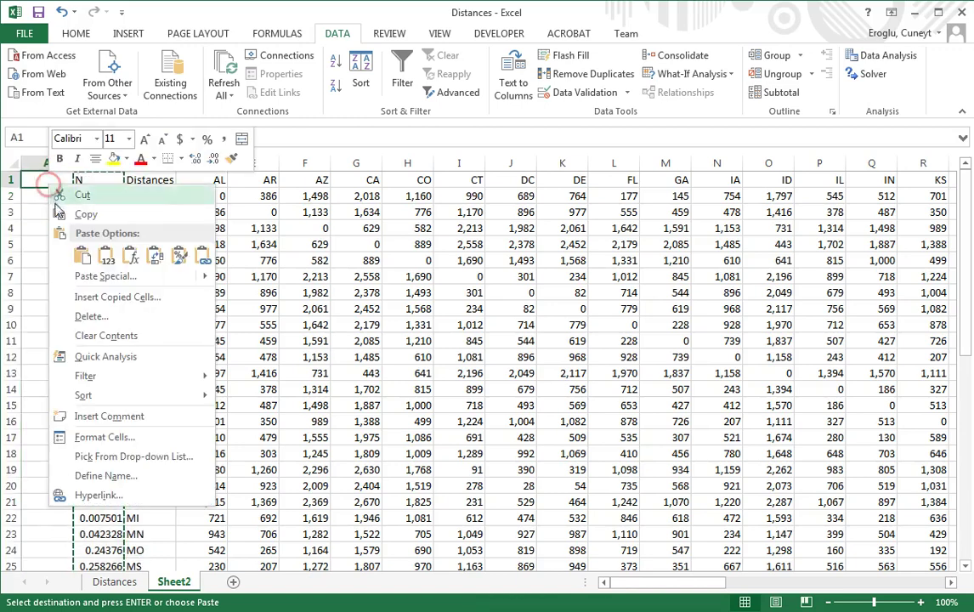
click(82, 255)
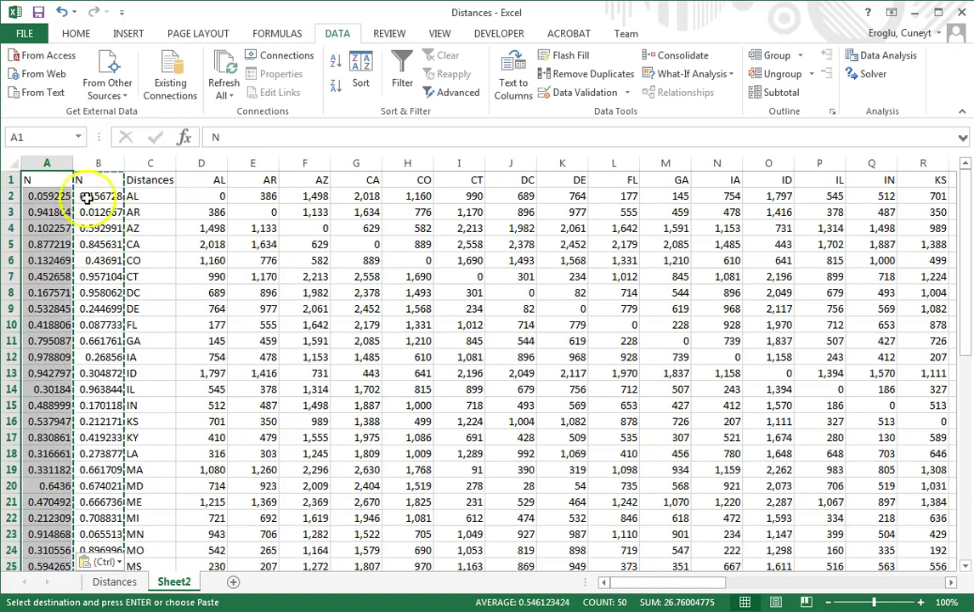
- Paste the copied random numbers again over column A from A1, this time as values only
right_click(37, 184)
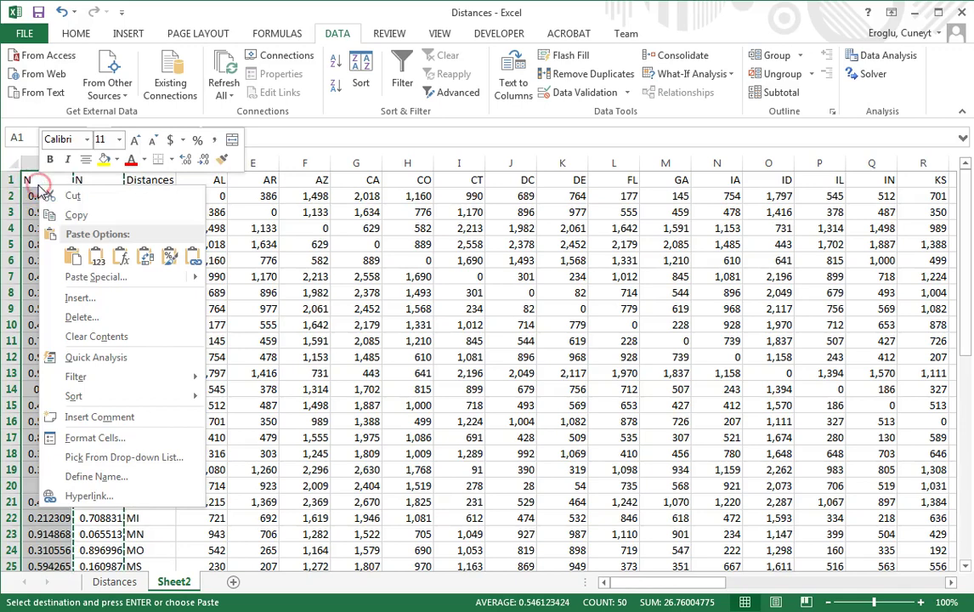
click(75, 257)
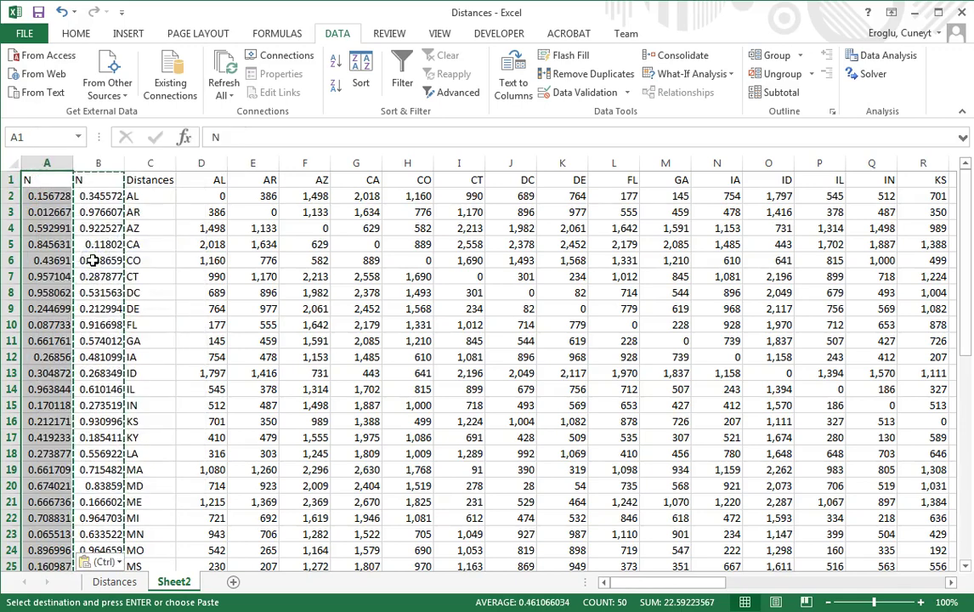
click(48, 196)
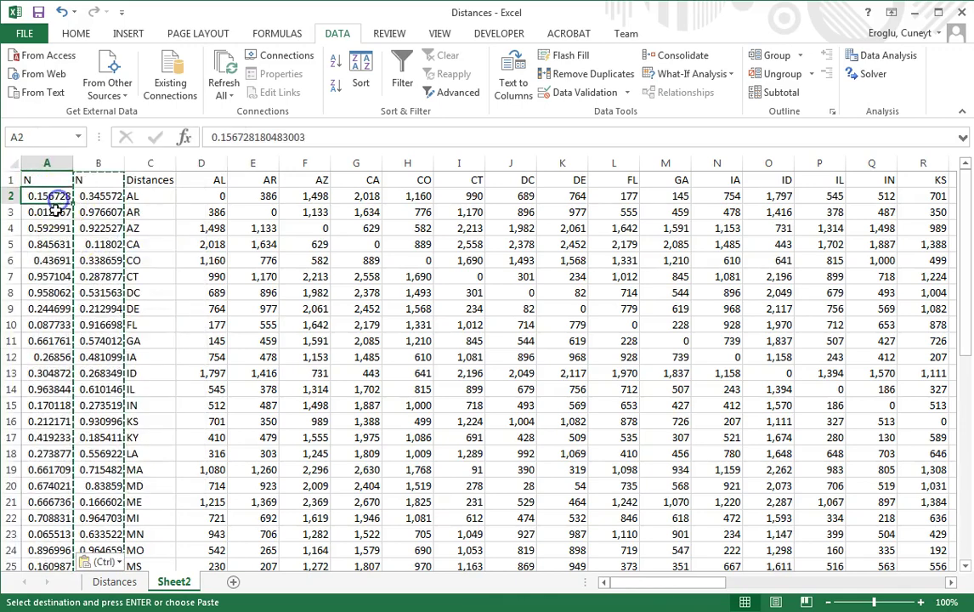
- Delete column B with the RAND formulas and check that the cells in column A hold fixed numbers
click(98, 163)
right_click(99, 163)
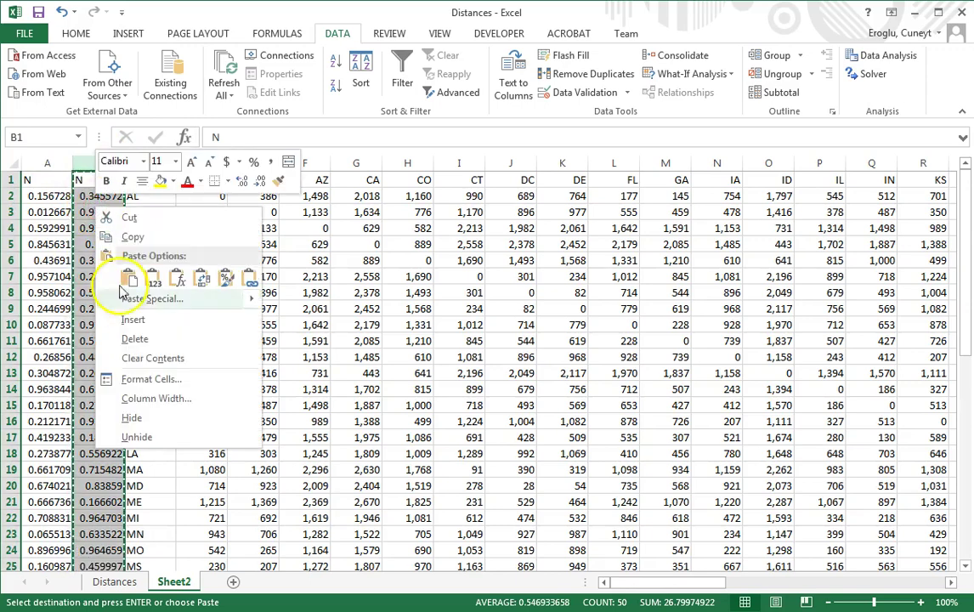
click(129, 339)
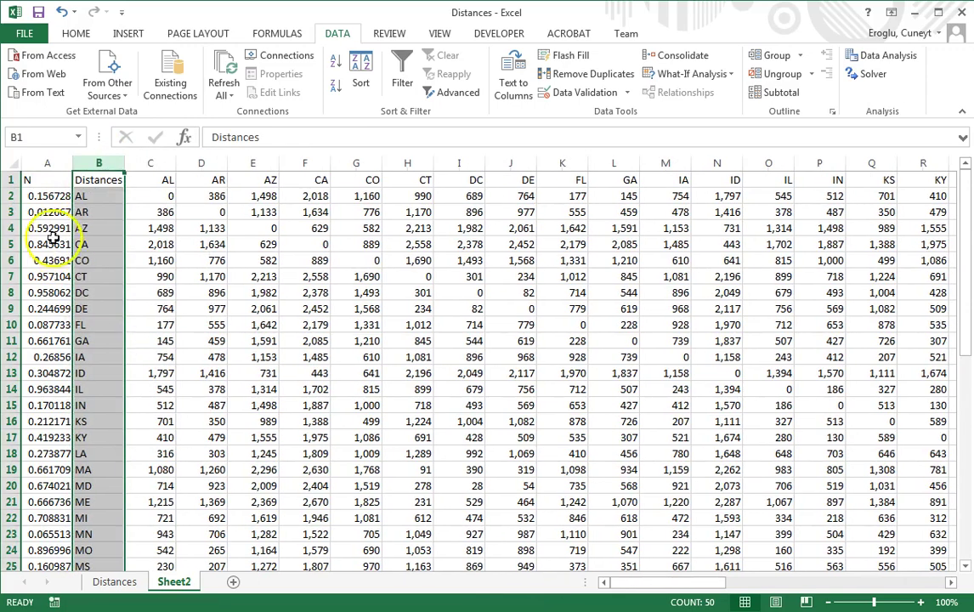
click(54, 197)
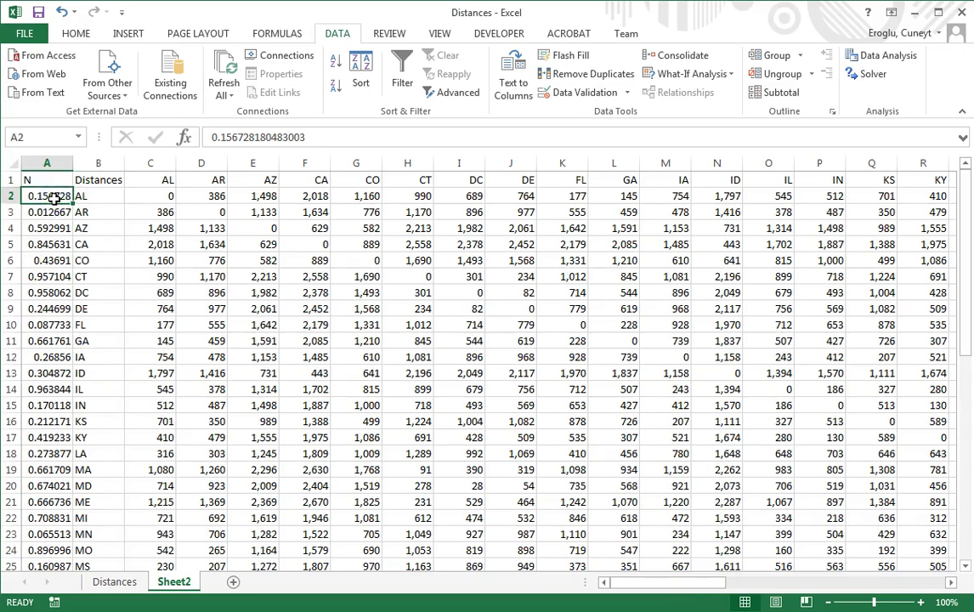
click(58, 222)
click(56, 245)
click(54, 260)
click(53, 276)
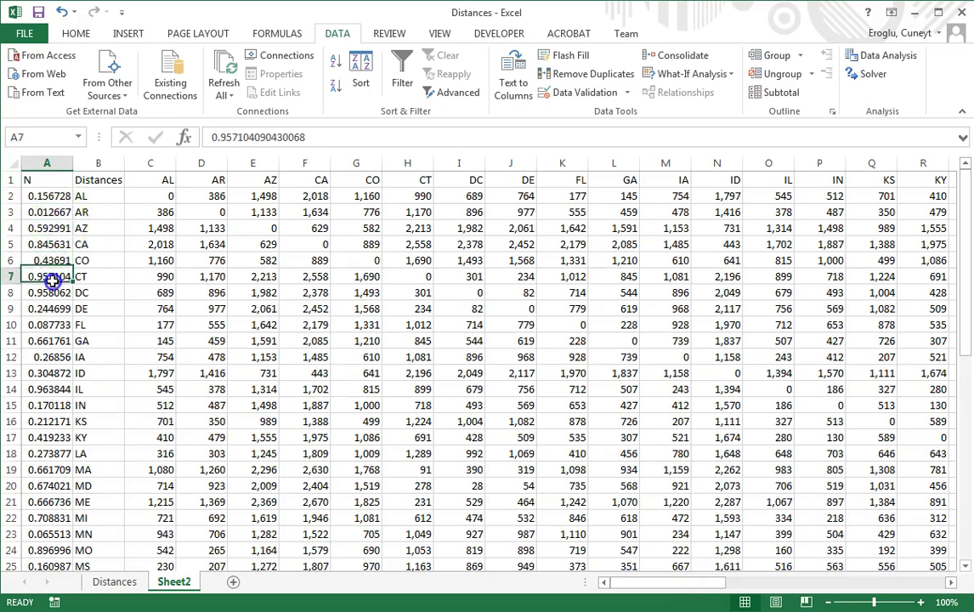
- Sort the whole table A1:AY50, with its header row, by column N from smallest to largest
click(53, 182)
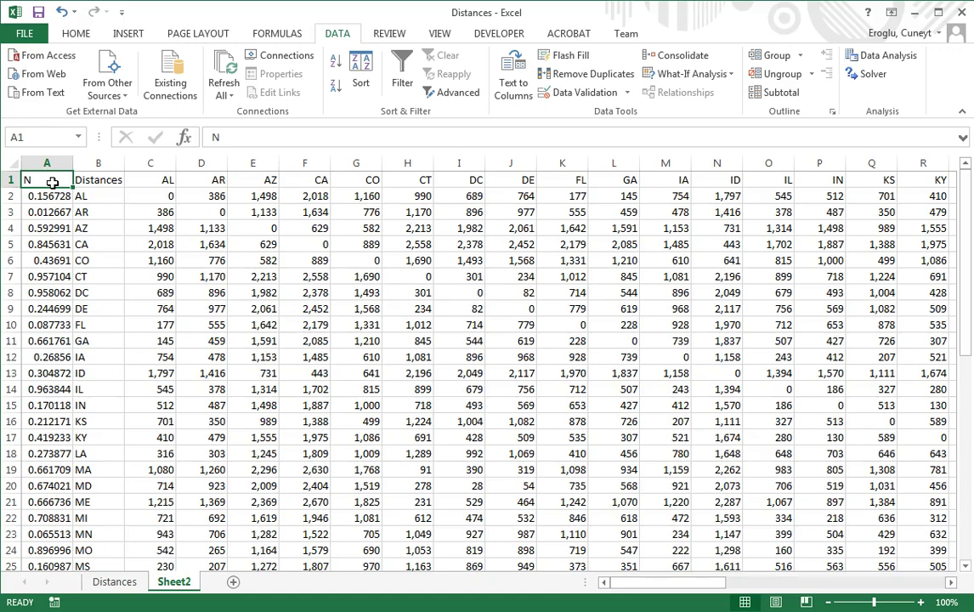
key(ctrl+shift+Right)
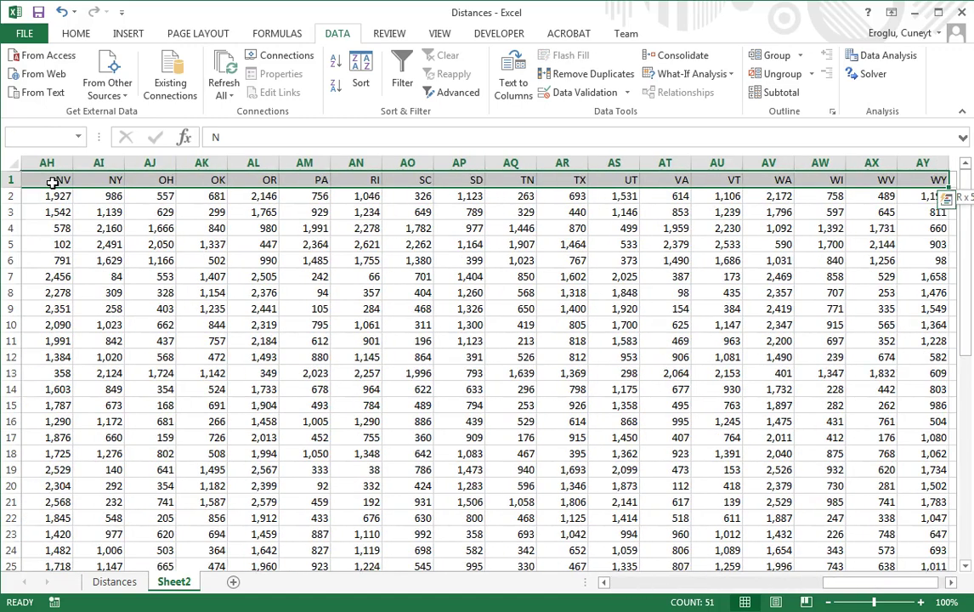
key(ctrl+shift+Down)
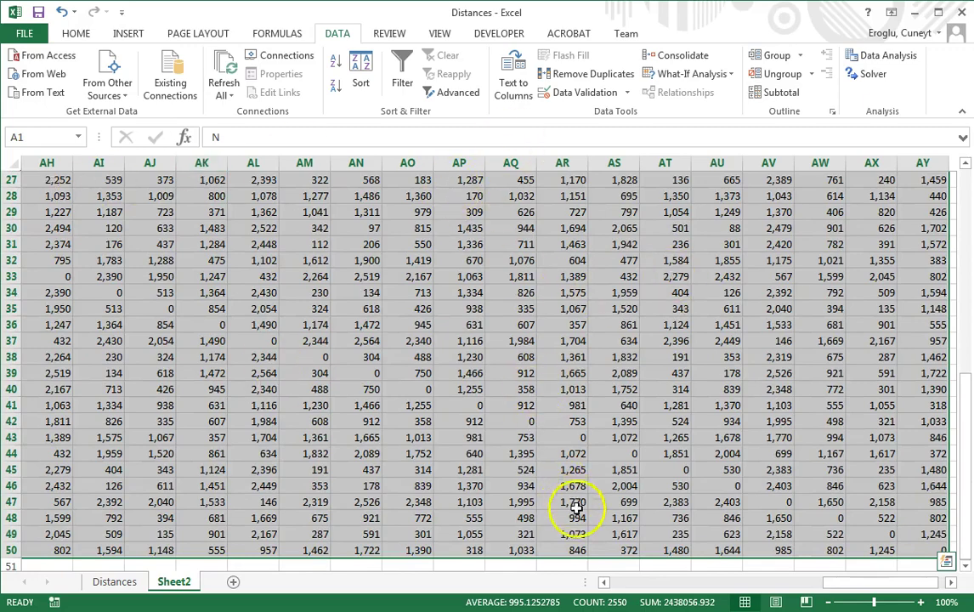
drag(846, 583, 595, 583)
drag(963, 406, 965, 170)
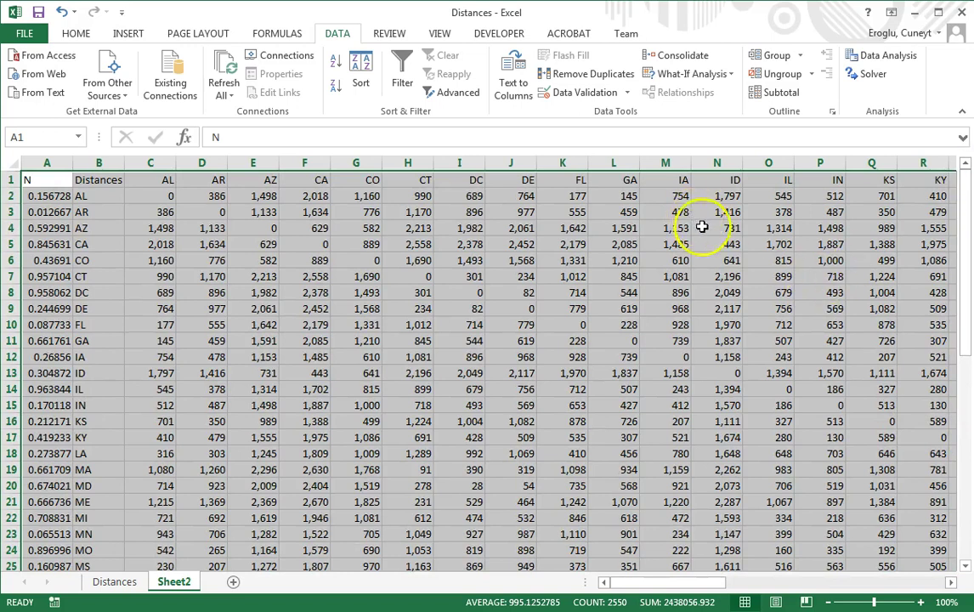
click(83, 36)
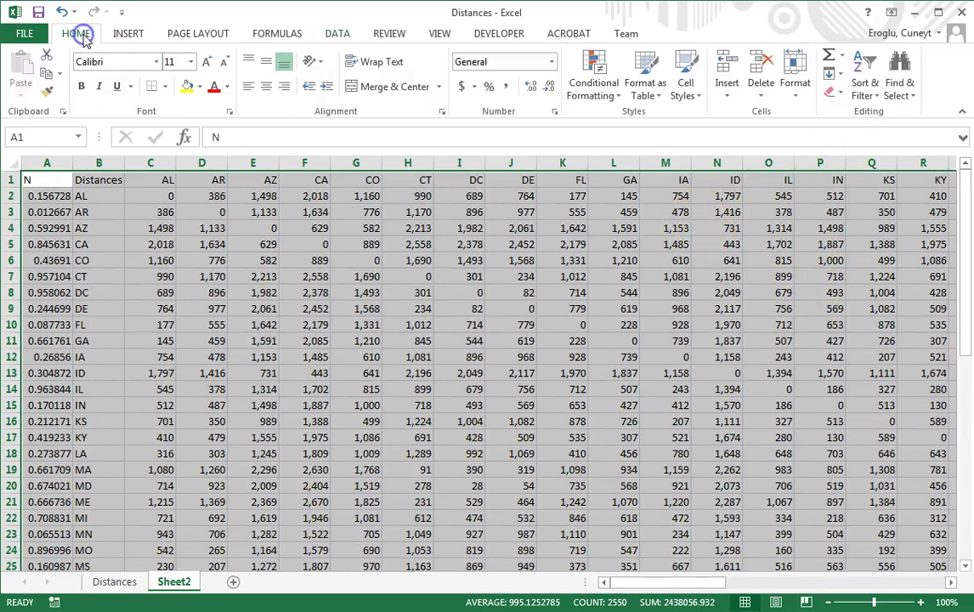
click(864, 85)
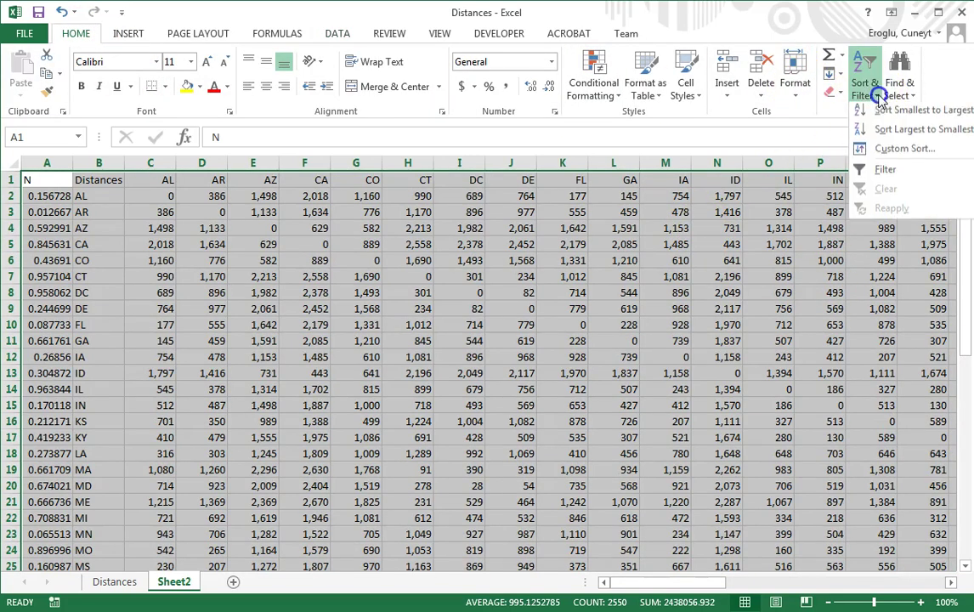
click(888, 152)
drag(823, 413, 393, 234)
click(444, 299)
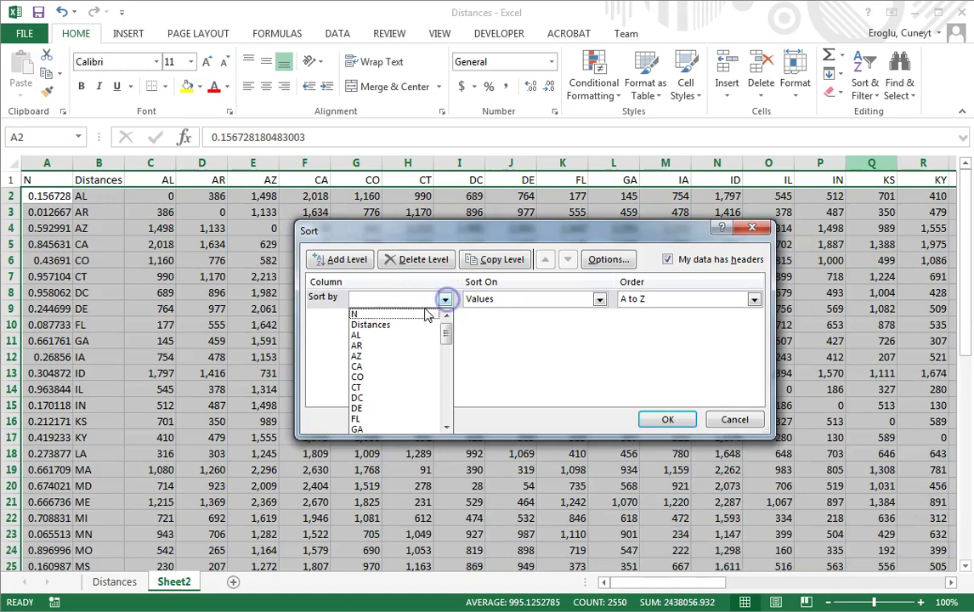
click(396, 314)
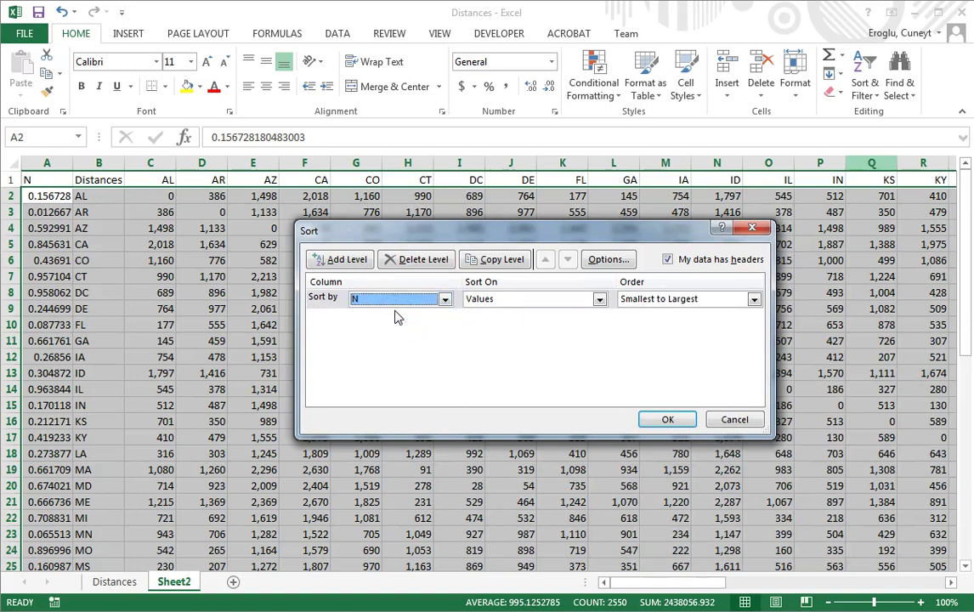
click(667, 420)
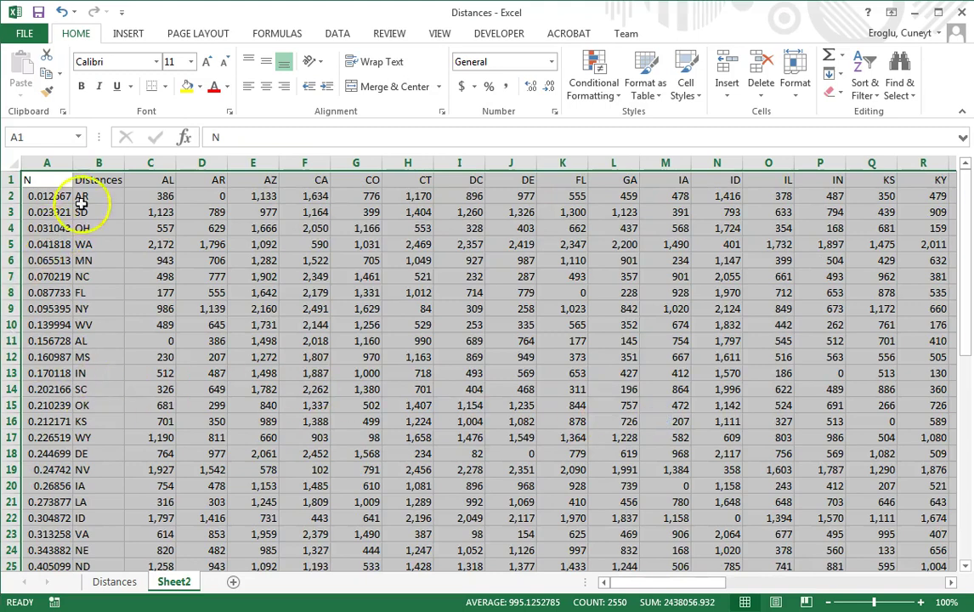
- Keep the first ten states in rows 2 to 11 and delete all rows from 12 to 50
drag(85, 195, 90, 334)
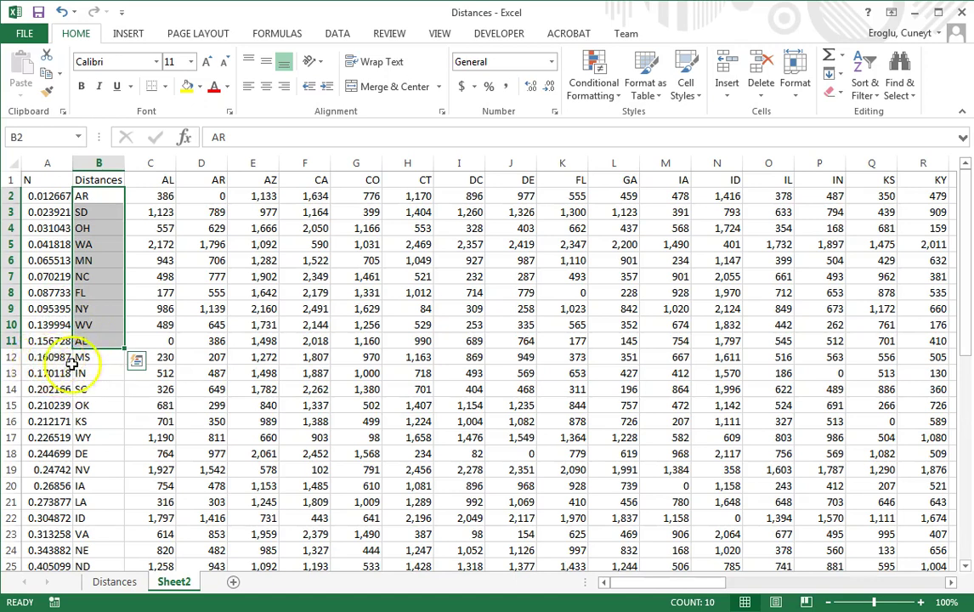
click(34, 357)
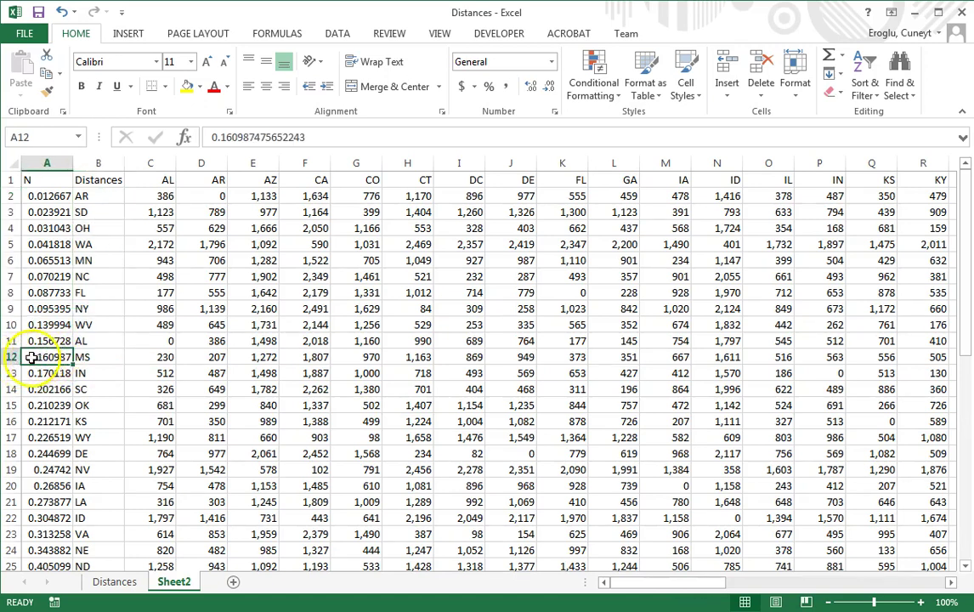
click(14, 357)
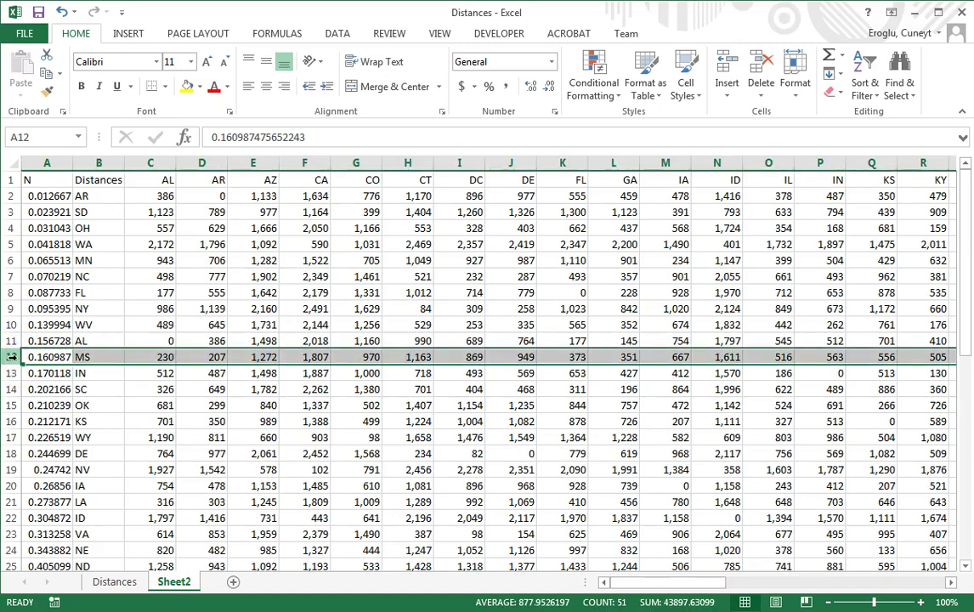
key(ctrl+shift+Down)
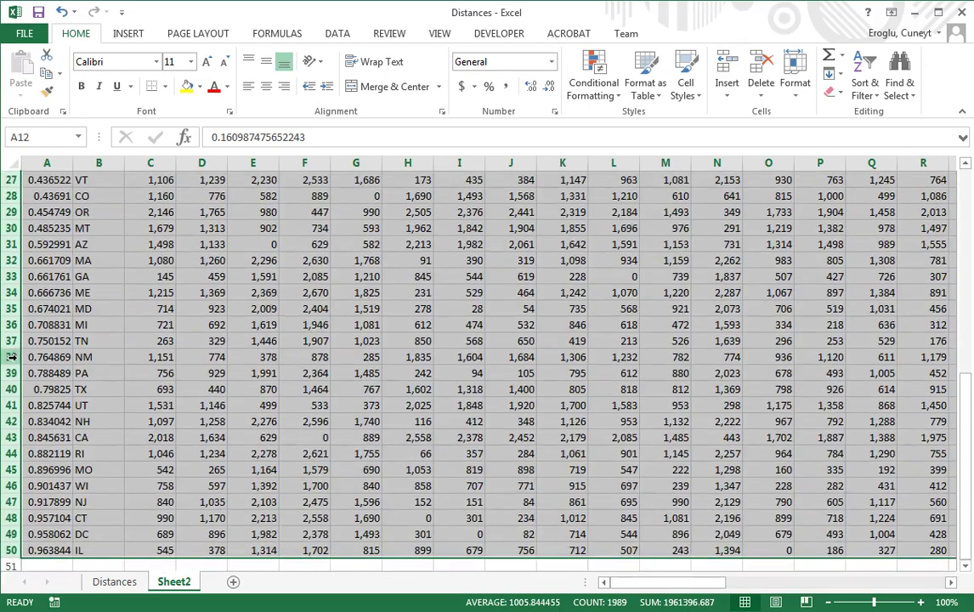
right_click(71, 276)
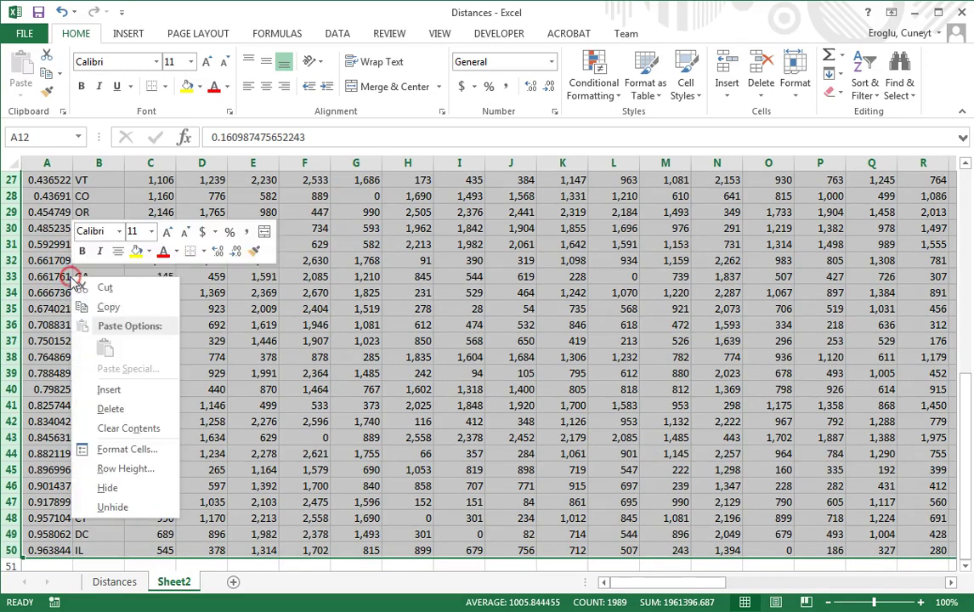
click(118, 406)
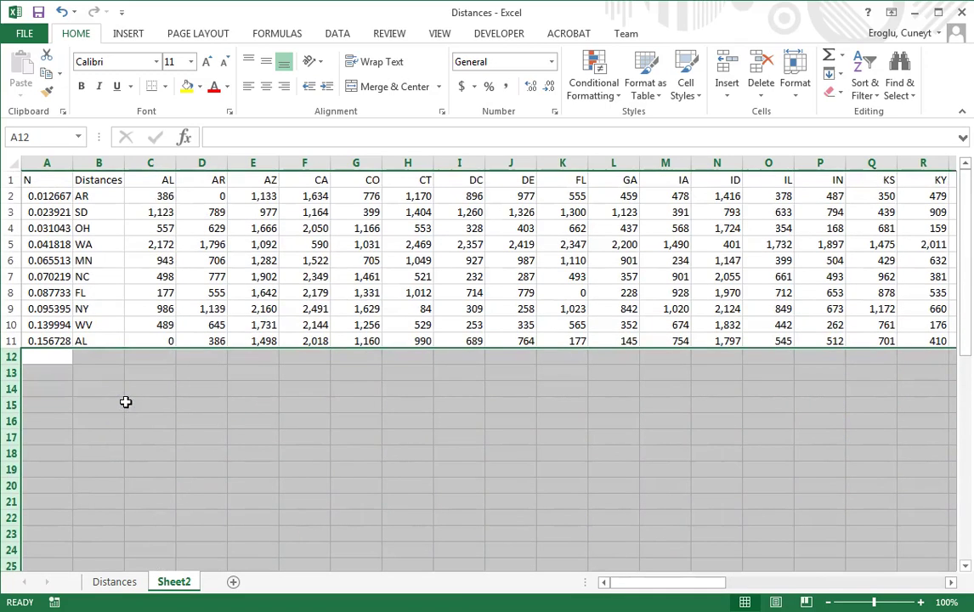
- Delete the random-number column N so that the table starts with the Distances column
drag(88, 196, 96, 340)
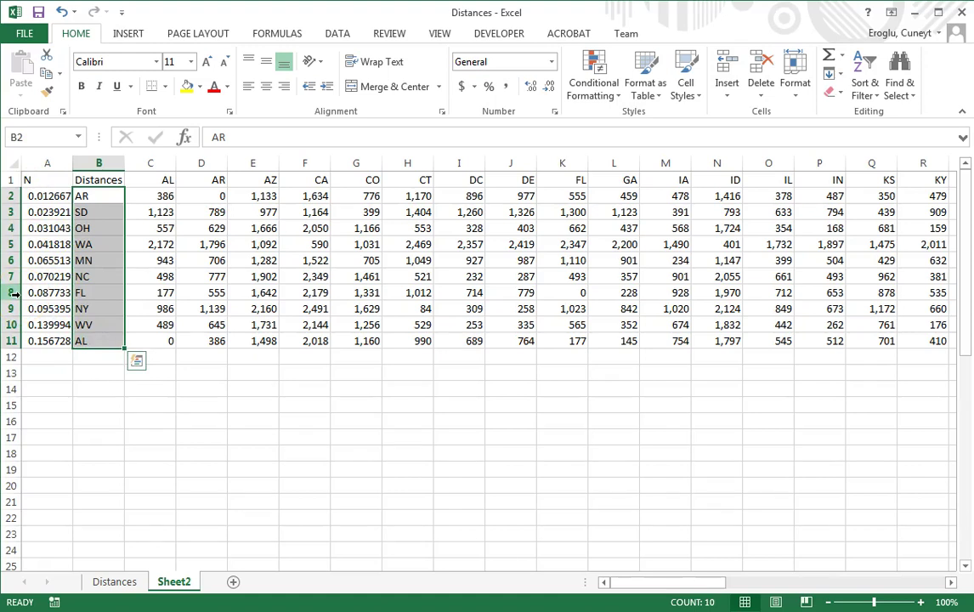
click(153, 401)
click(54, 162)
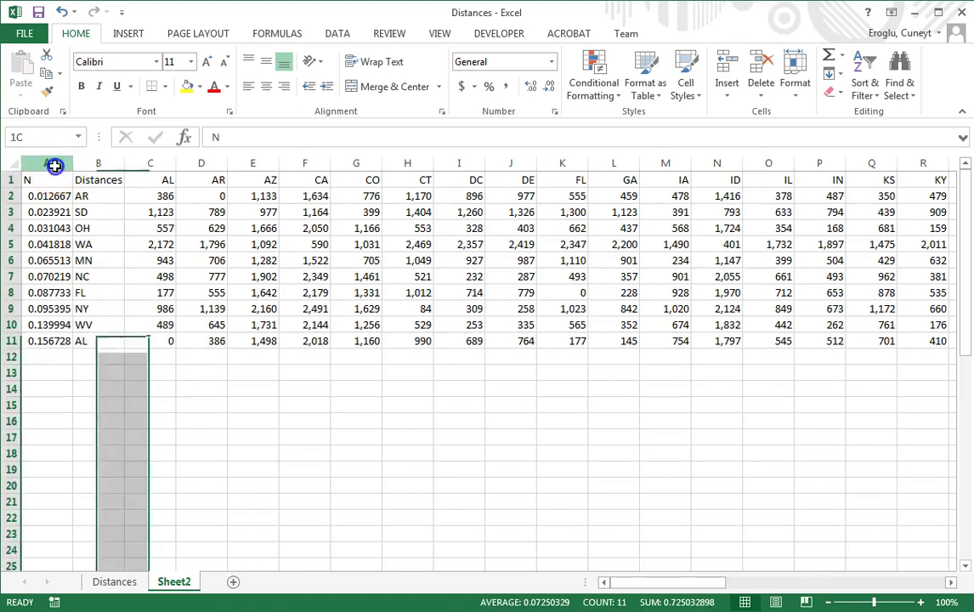
right_click(51, 225)
click(89, 357)
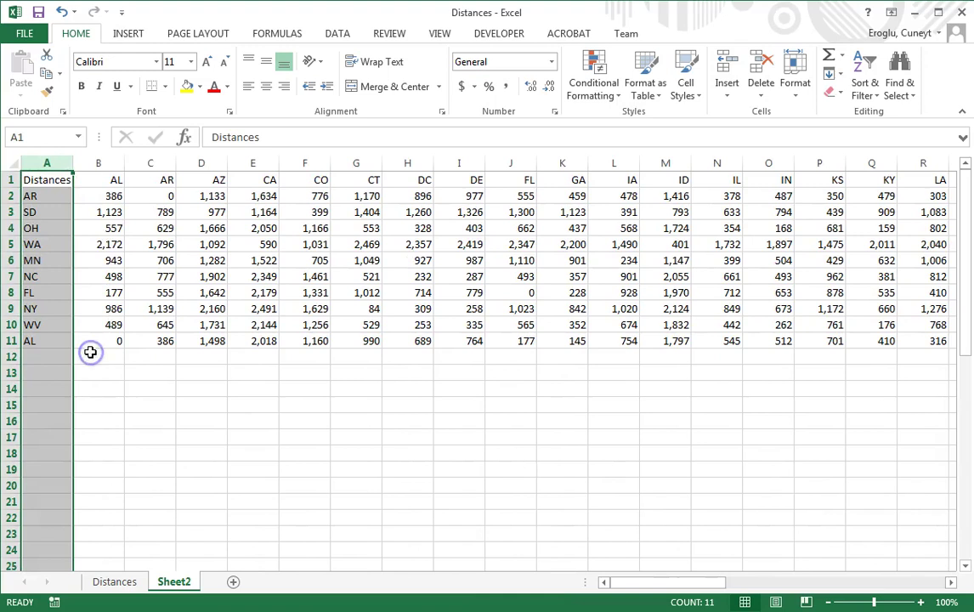
- Sort the table A1:AX11, with its header row, by the Distances column from A to Z
drag(103, 177, 567, 181)
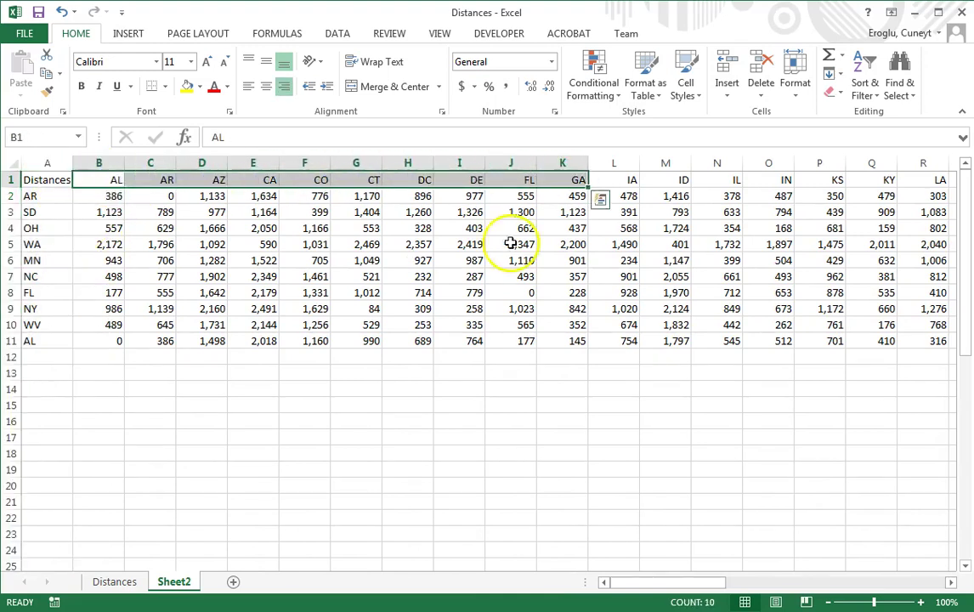
click(459, 274)
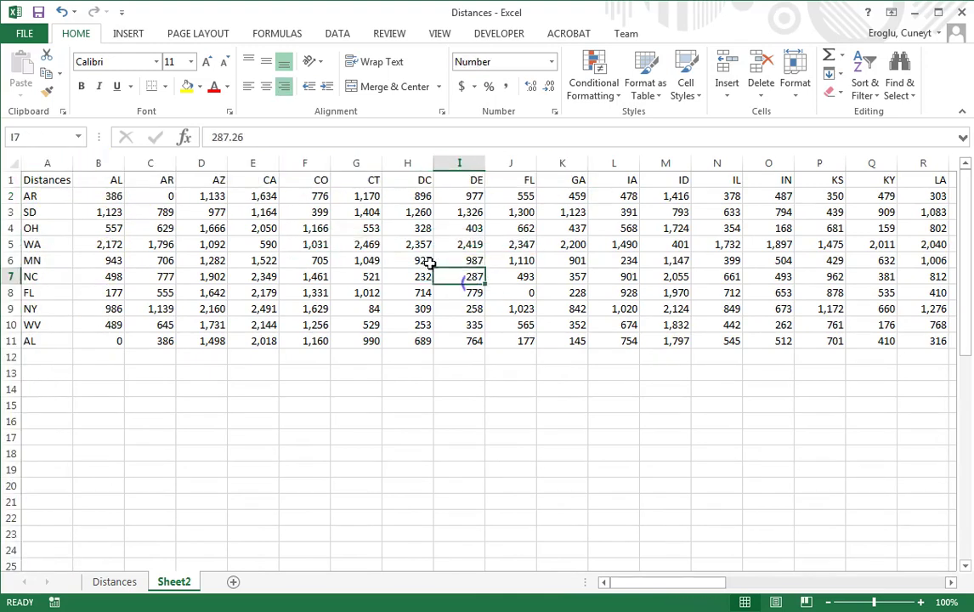
click(47, 179)
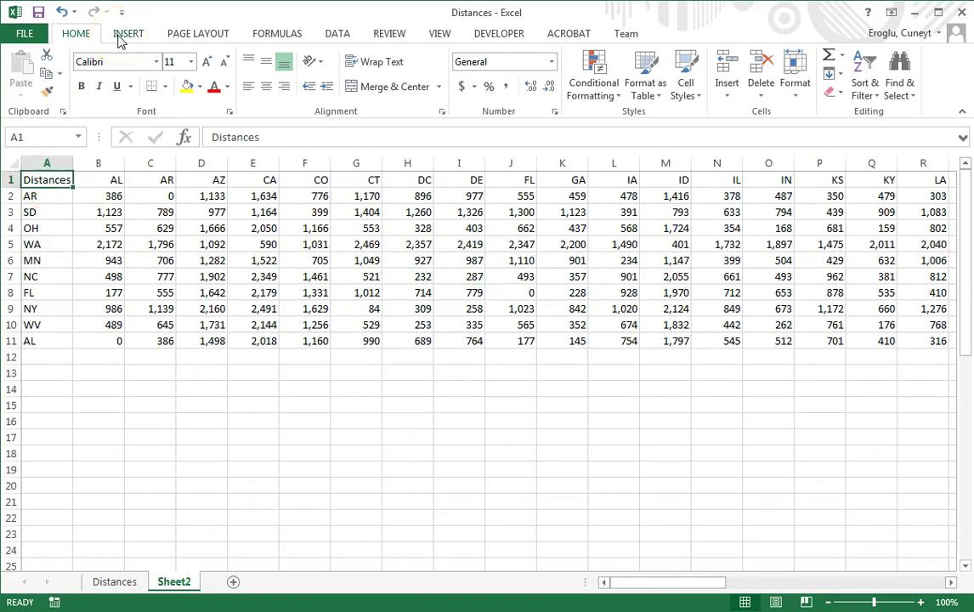
key(ctrl+shift+Right)
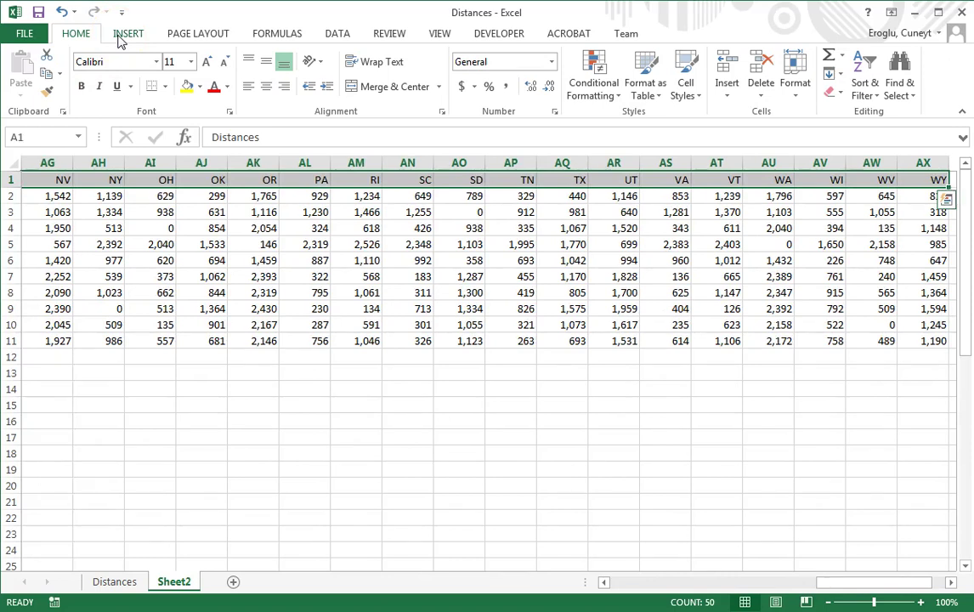
key(ctrl+shift+Down)
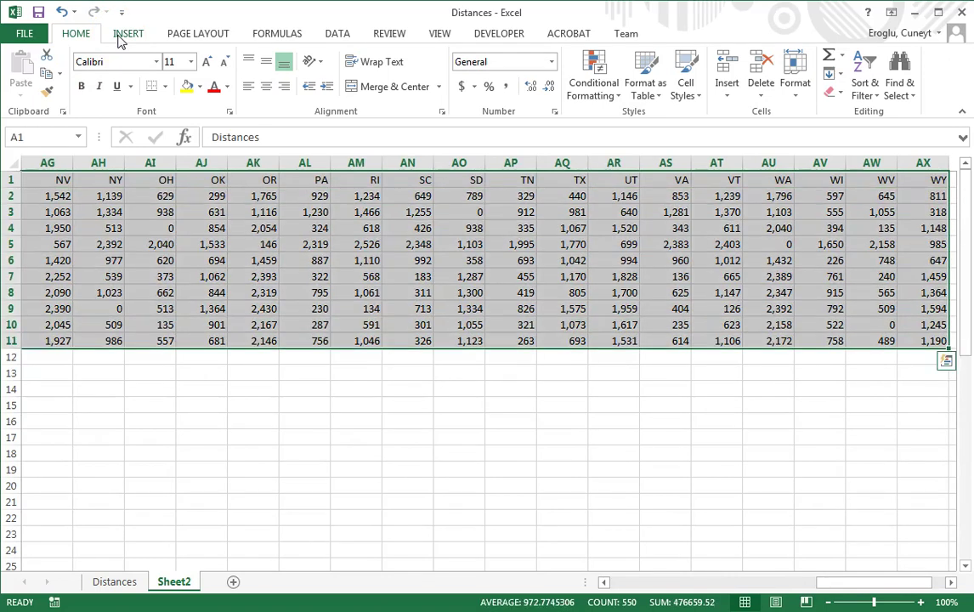
click(867, 95)
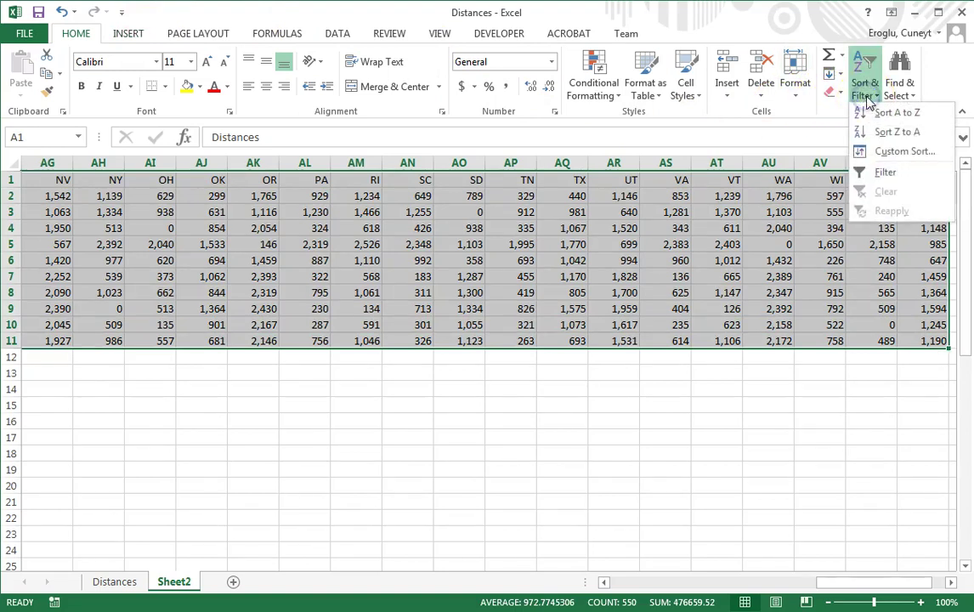
click(886, 151)
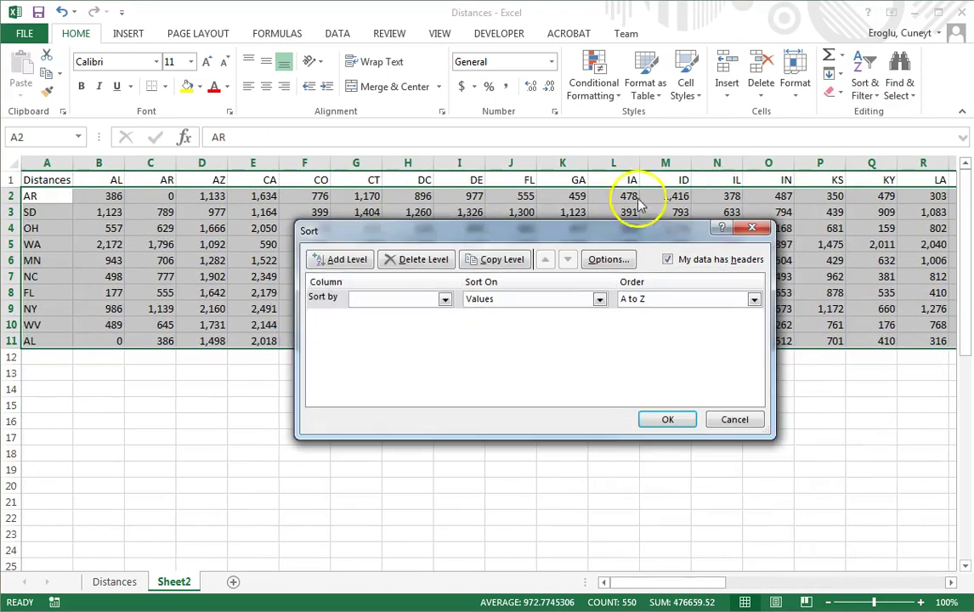
click(445, 299)
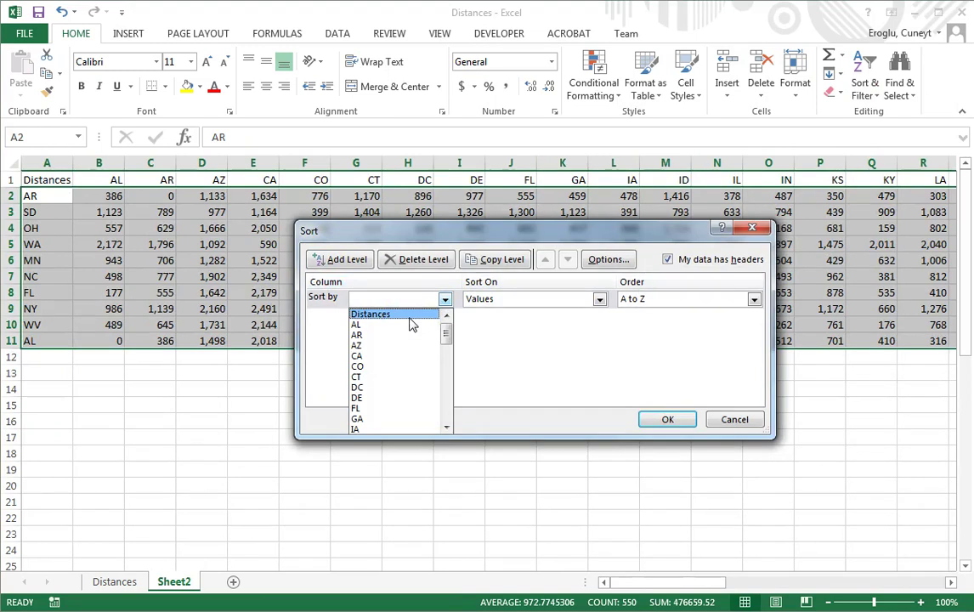
click(409, 318)
click(647, 416)
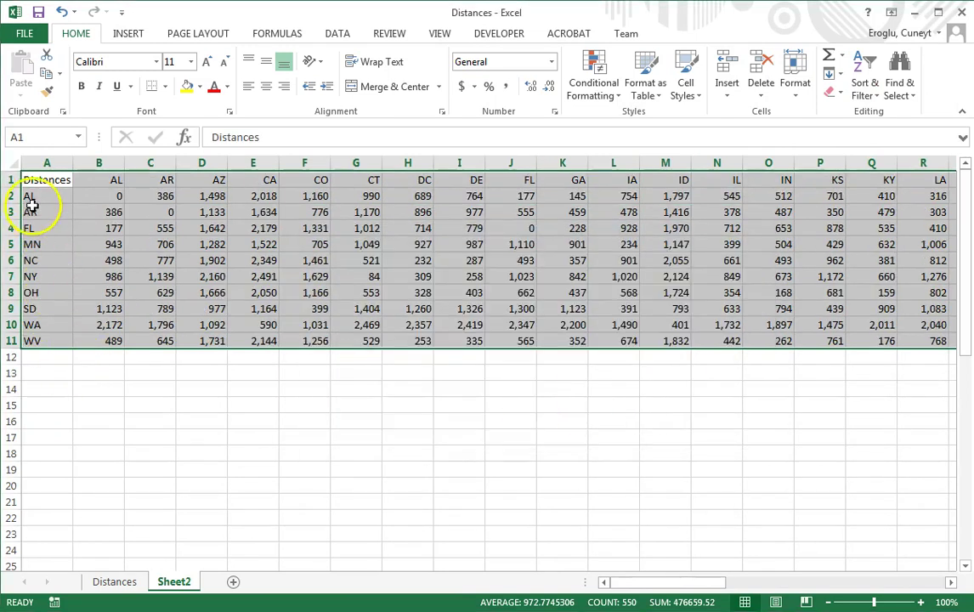
- Compare the row states with the column headers and delete the unsampled columns AZ through DE
drag(32, 197, 51, 335)
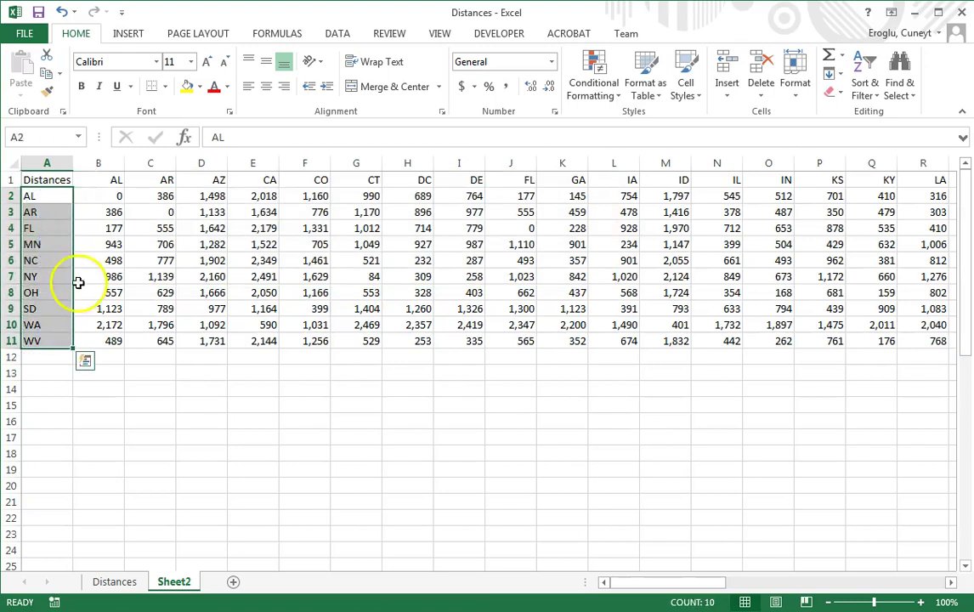
click(100, 180)
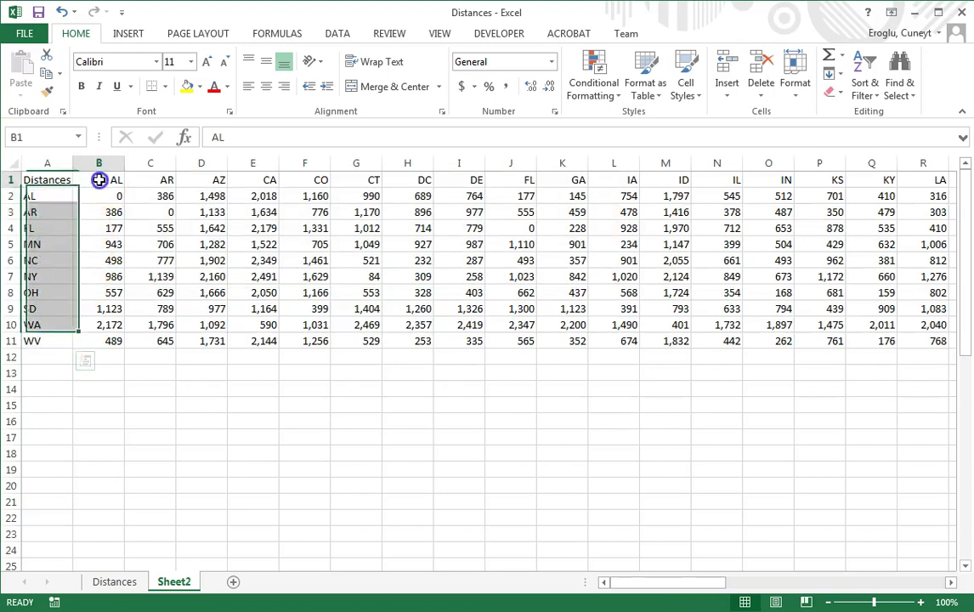
click(39, 211)
click(144, 179)
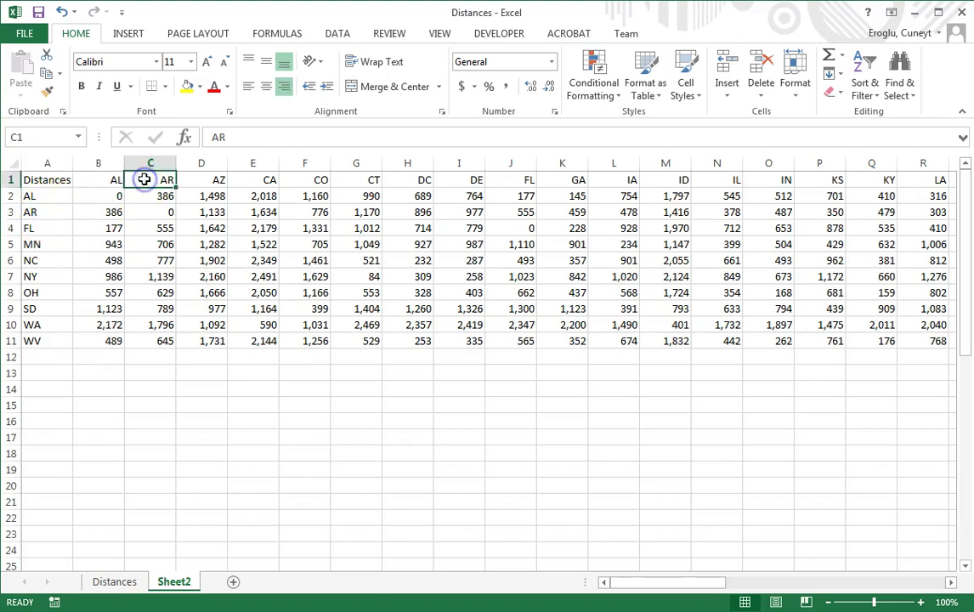
click(46, 228)
drag(202, 163, 457, 181)
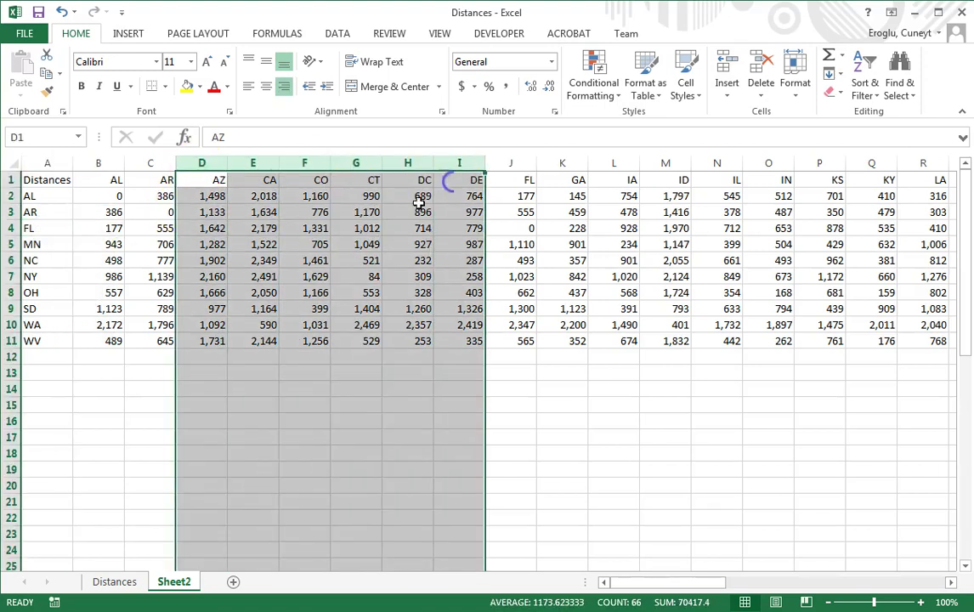
right_click(322, 244)
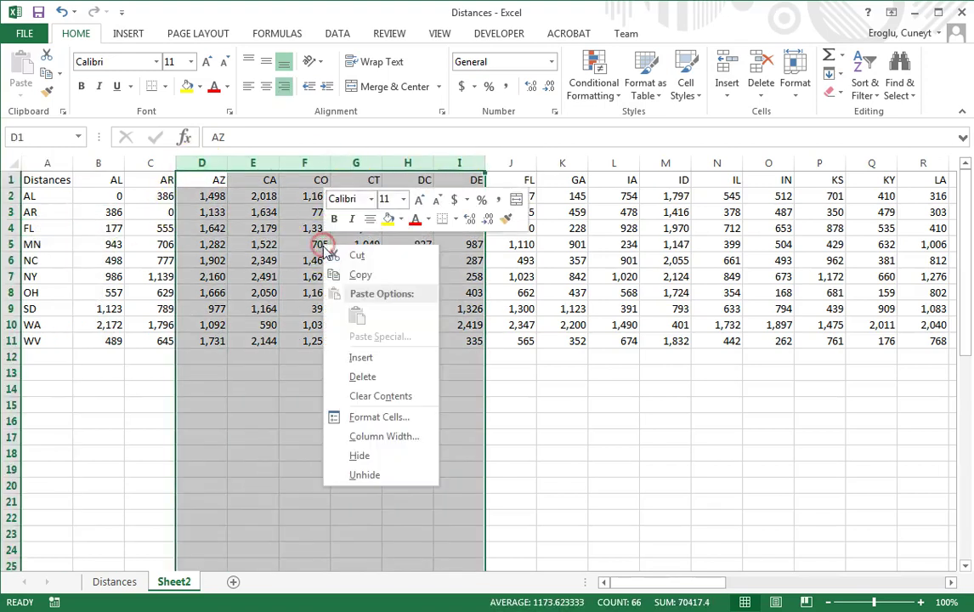
click(368, 375)
- Delete the state columns GA through MI and MO through MT, keeping the MN column
click(51, 226)
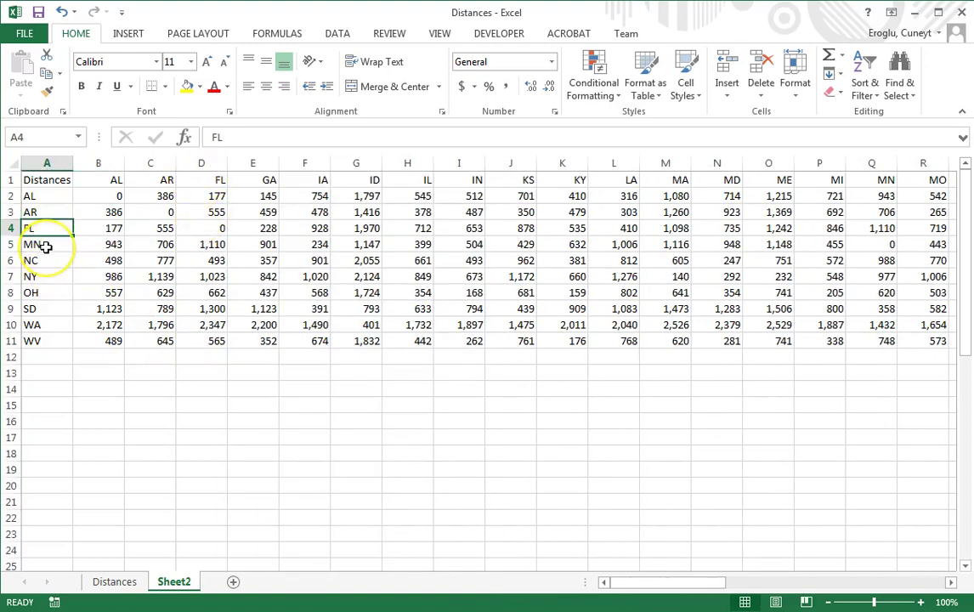
drag(253, 162, 815, 228)
right_click(590, 245)
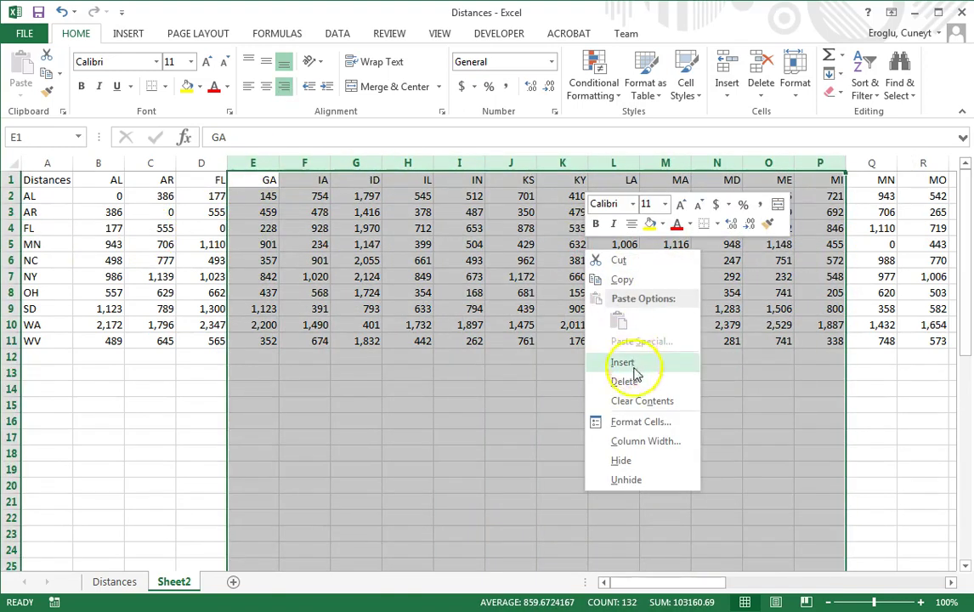
click(595, 379)
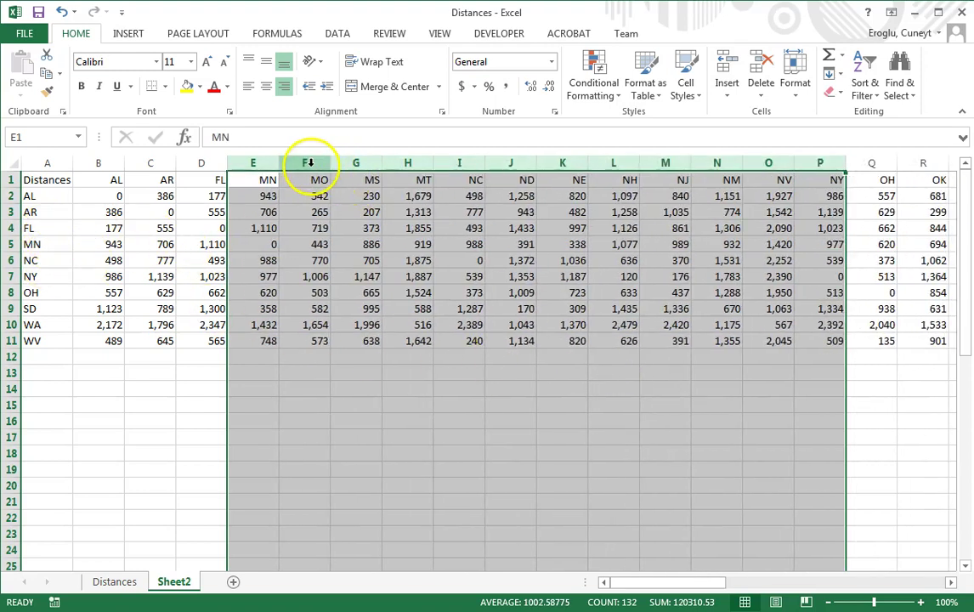
drag(308, 162, 422, 165)
right_click(385, 213)
click(427, 346)
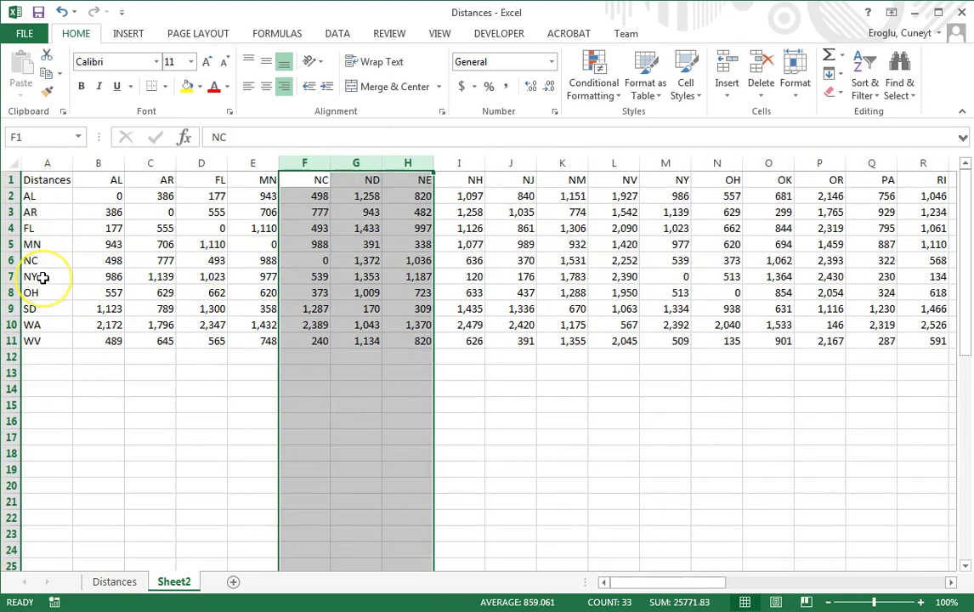
- Delete the state columns ND through NV and OK through SC, keeping the NY and OH columns
drag(356, 162, 631, 174)
right_click(562, 228)
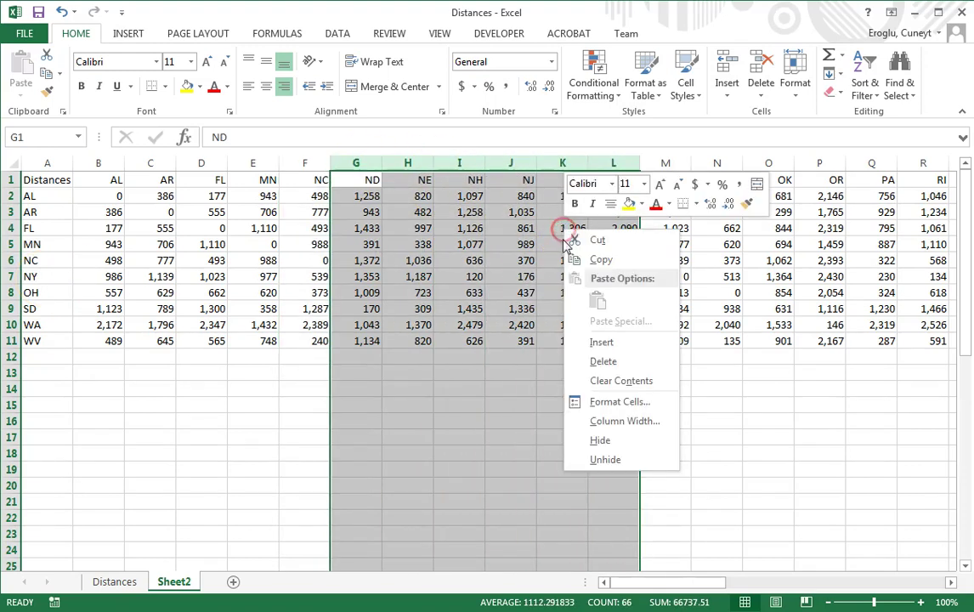
click(613, 361)
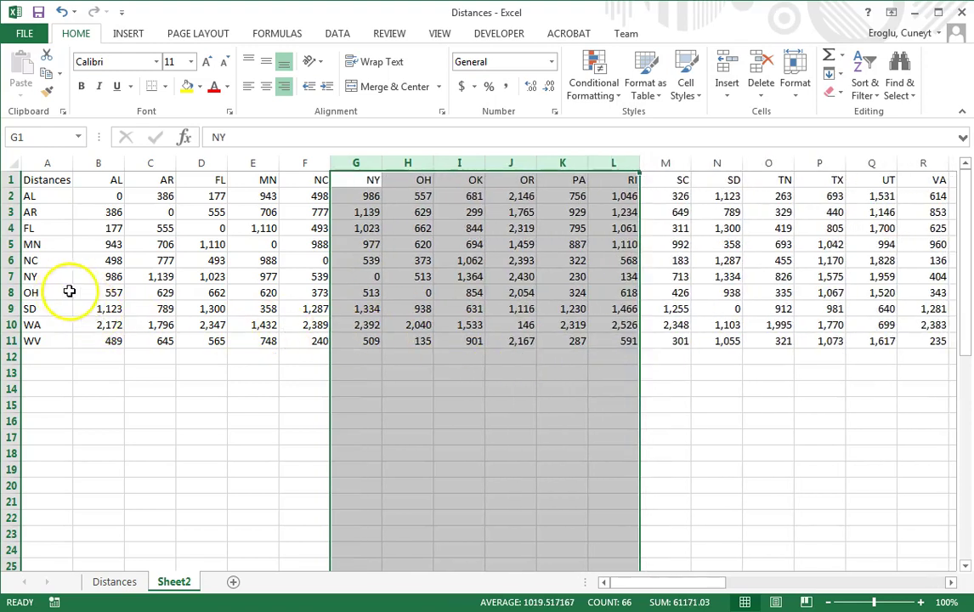
click(418, 179)
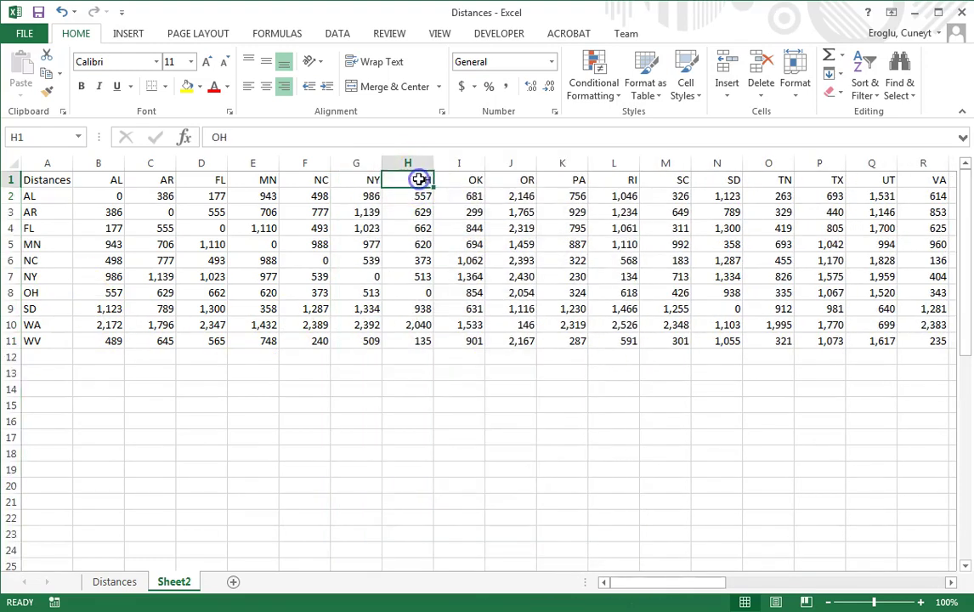
drag(461, 163, 643, 170)
right_click(581, 235)
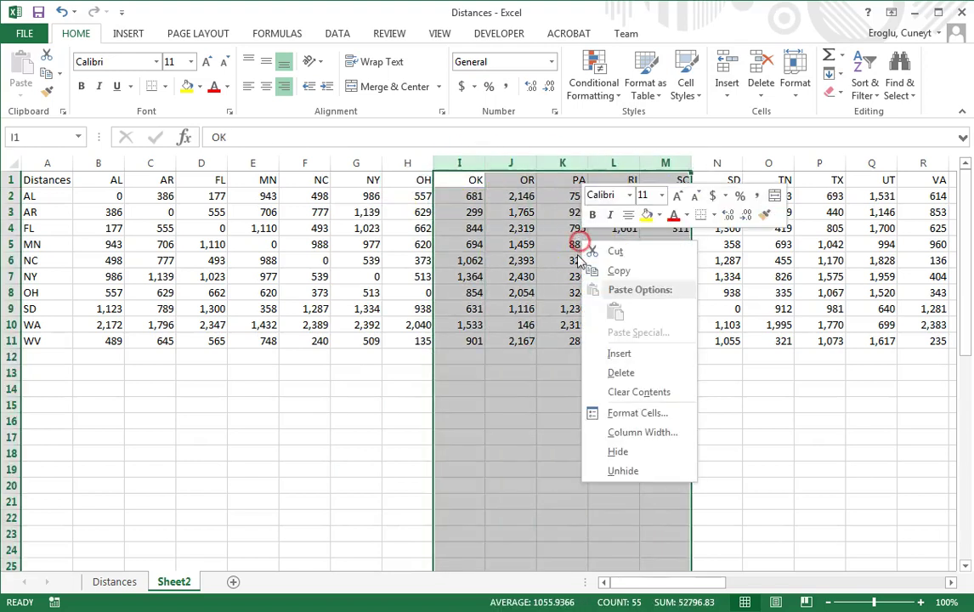
click(607, 369)
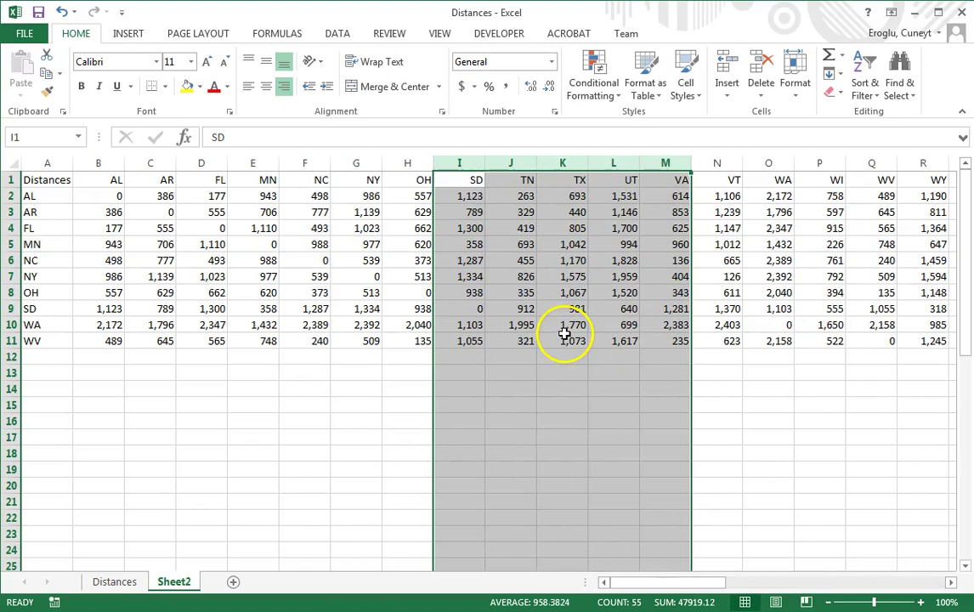
- Delete the state columns TN through VT, WI and WY, keeping the WA and WV columns
drag(517, 163, 716, 170)
right_click(572, 244)
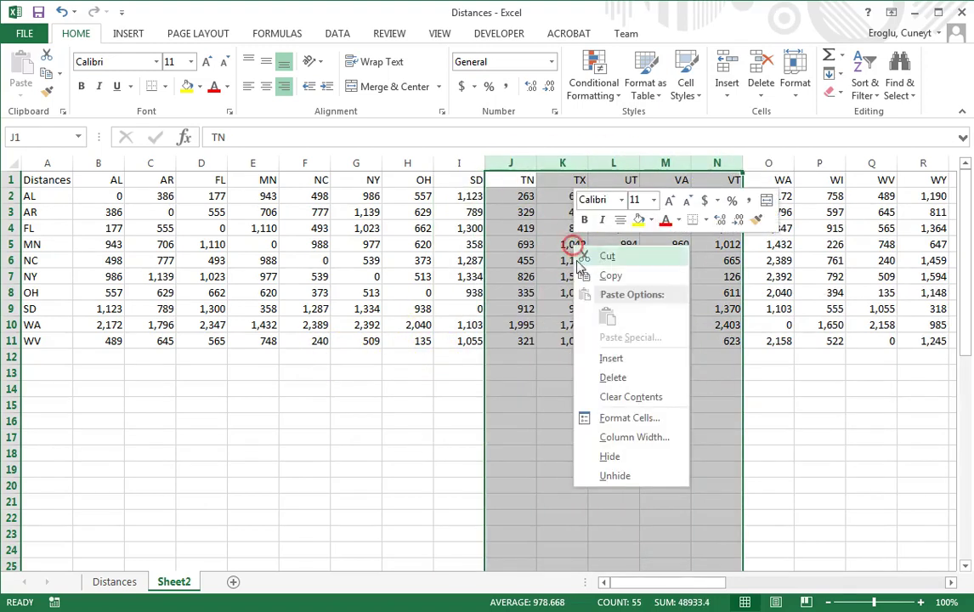
click(612, 377)
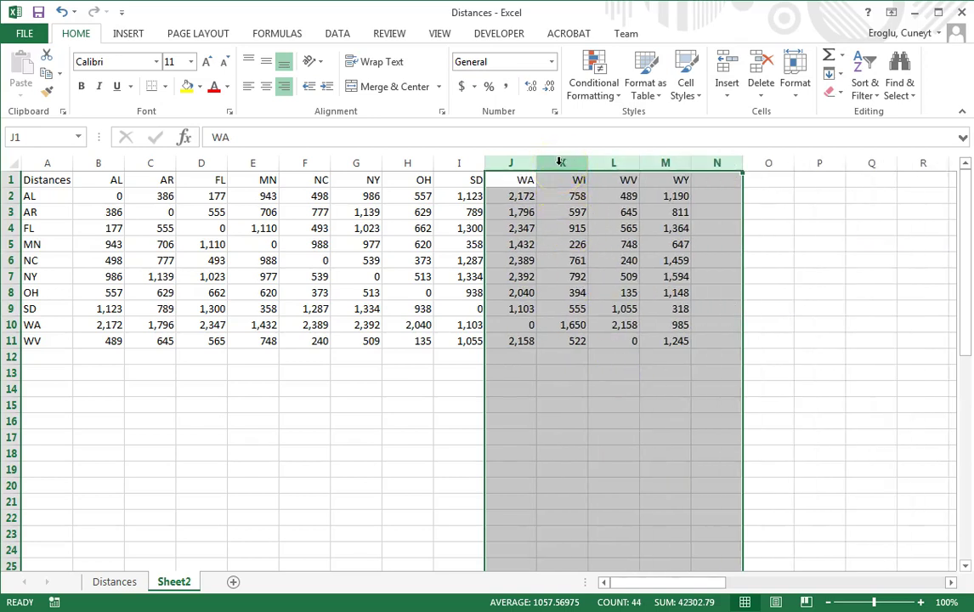
click(560, 162)
right_click(570, 207)
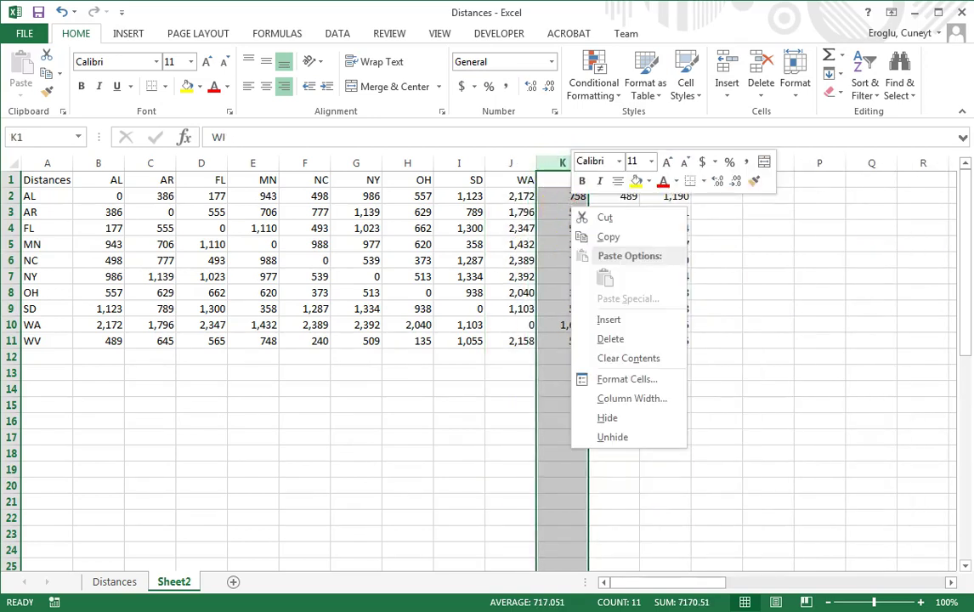
click(603, 336)
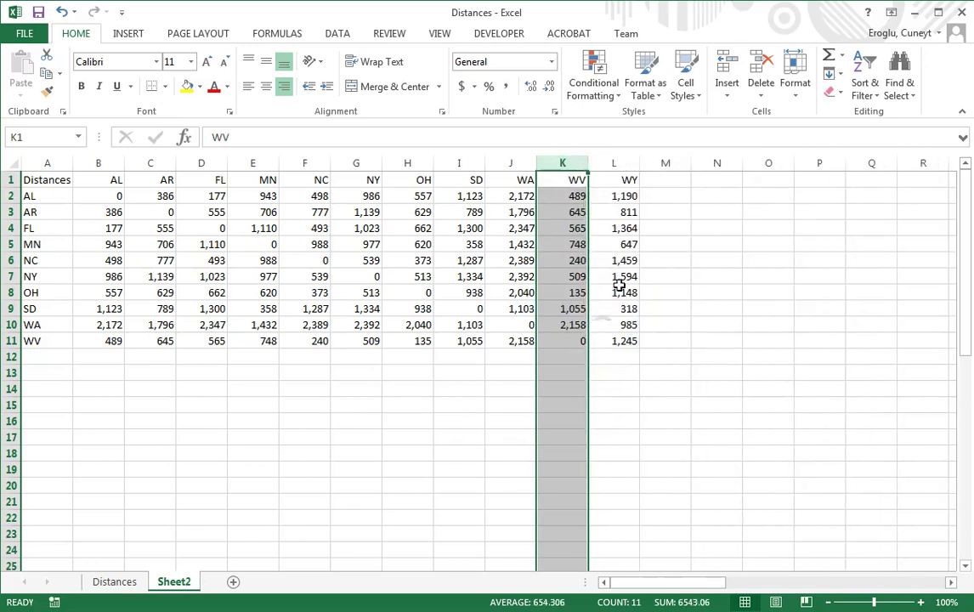
right_click(624, 166)
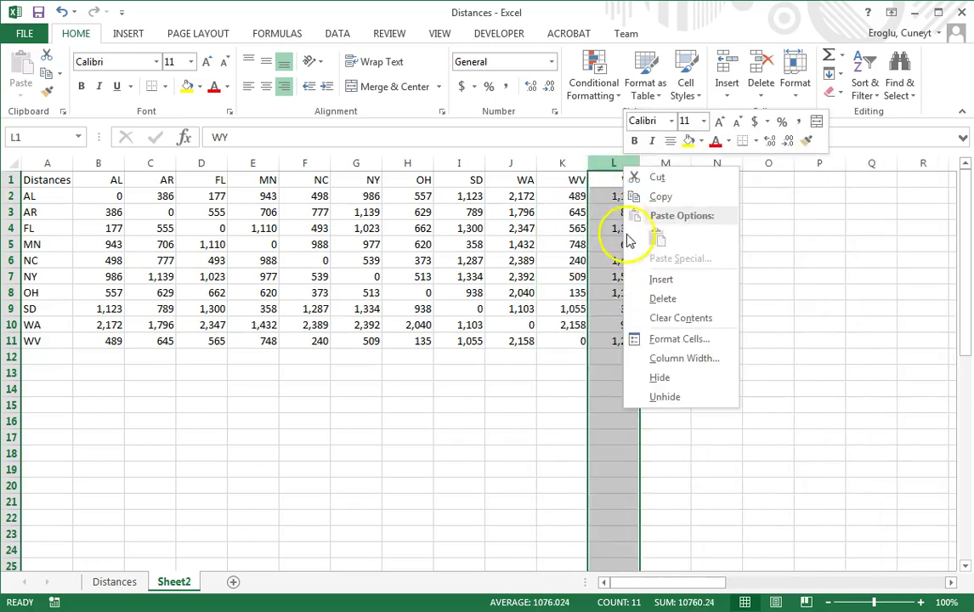
click(659, 298)
- Check the state labels in A2:A11 against the column headers in B1:K1
drag(36, 196, 48, 334)
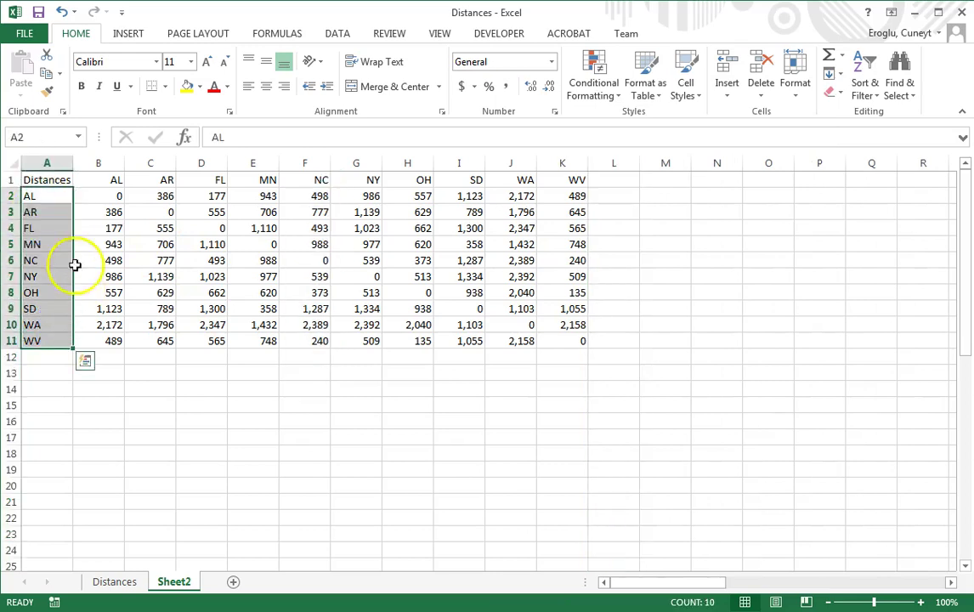
click(99, 182)
drag(99, 182, 547, 174)
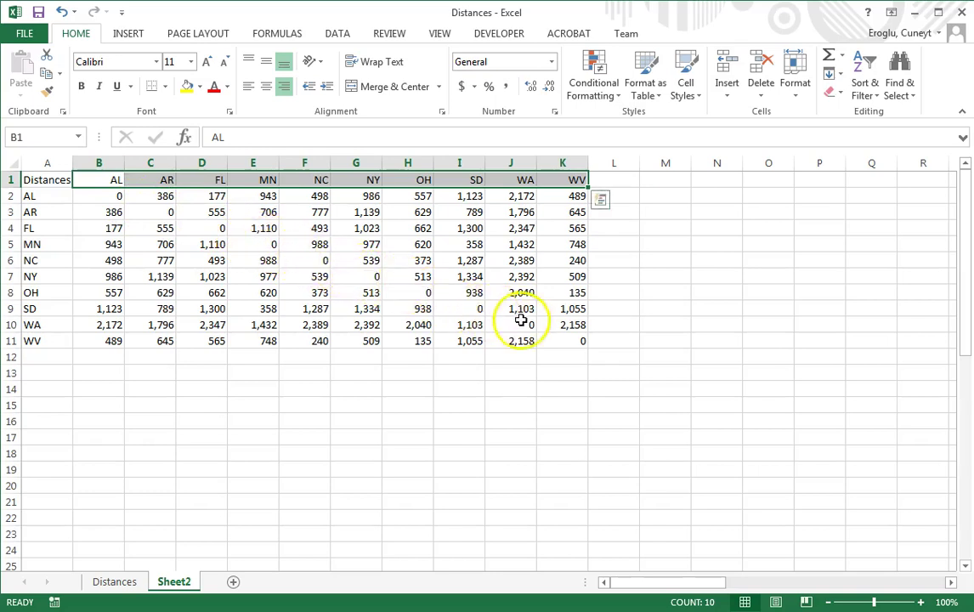
click(563, 340)
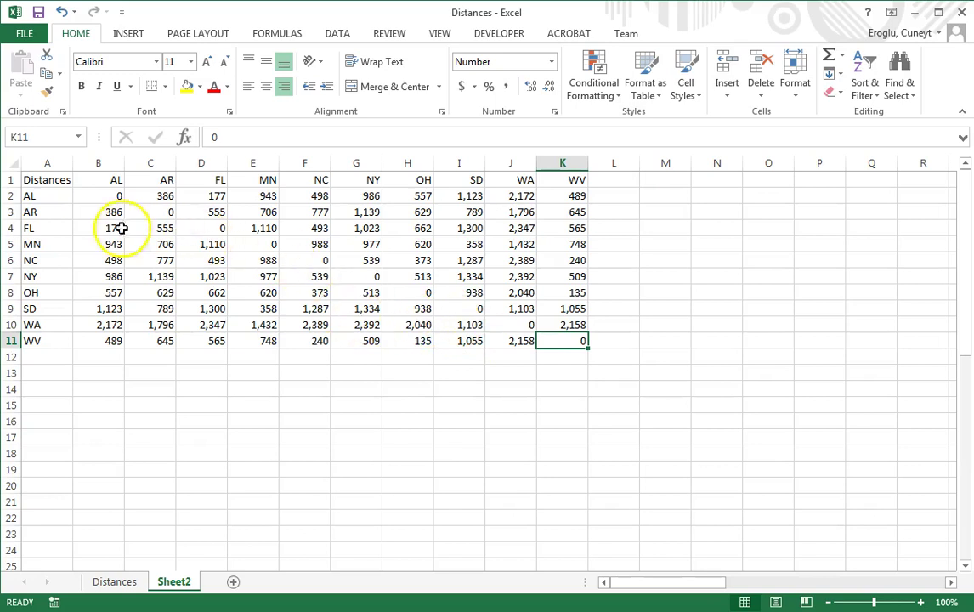
- Copy the distance table A1:K11 and paste the copy below it, starting at cell A13
mouse_move(44, 184)
mouse_down()
mouse_move(326, 244)
mouse_move(560, 348)
mouse_up()
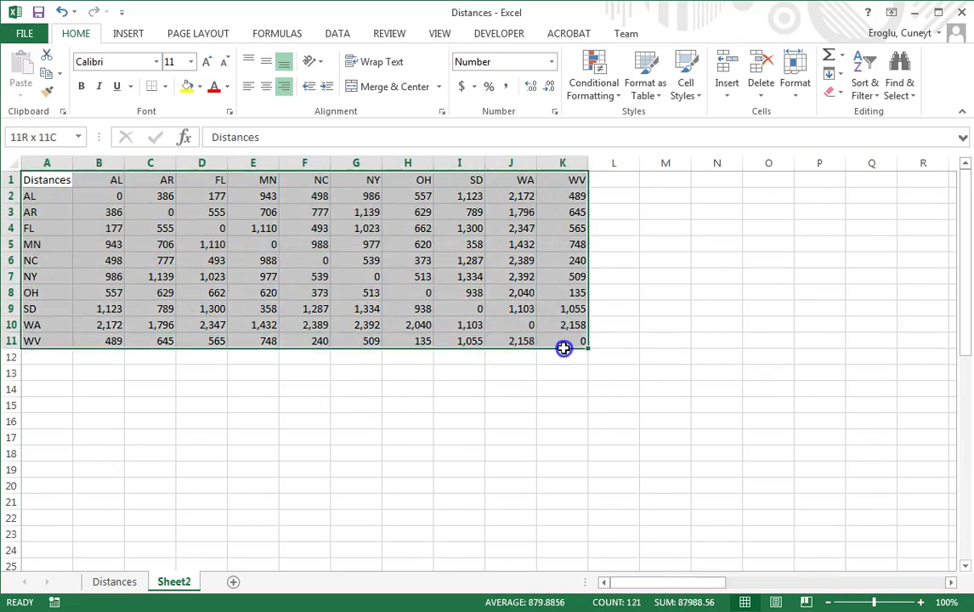
right_click(338, 288)
click(363, 317)
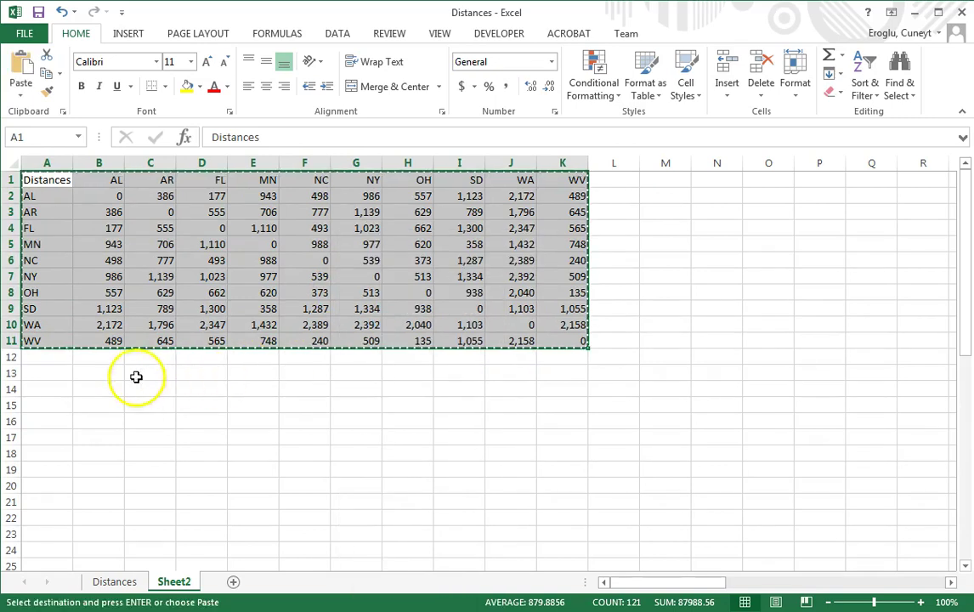
click(43, 374)
right_click(44, 374)
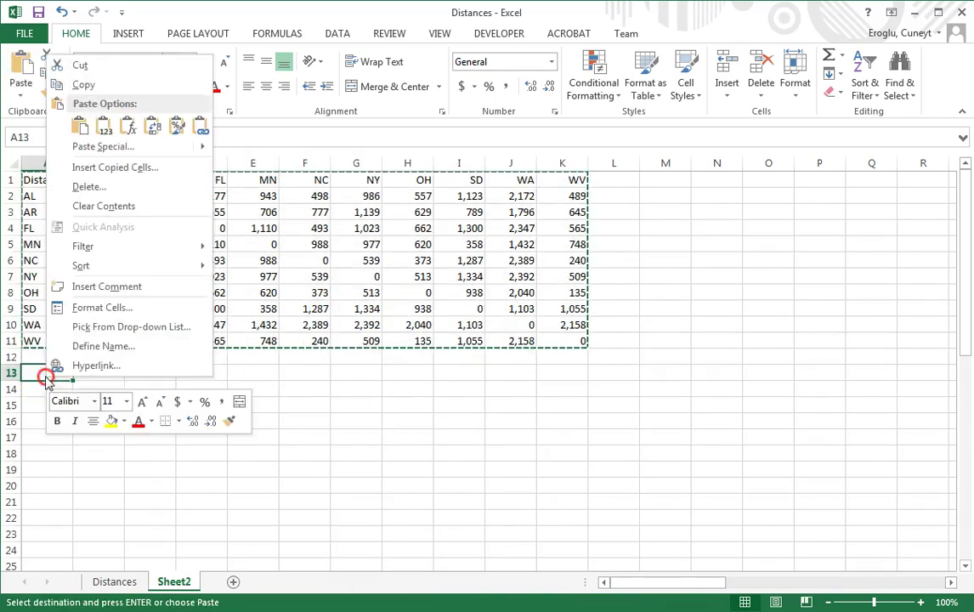
click(79, 125)
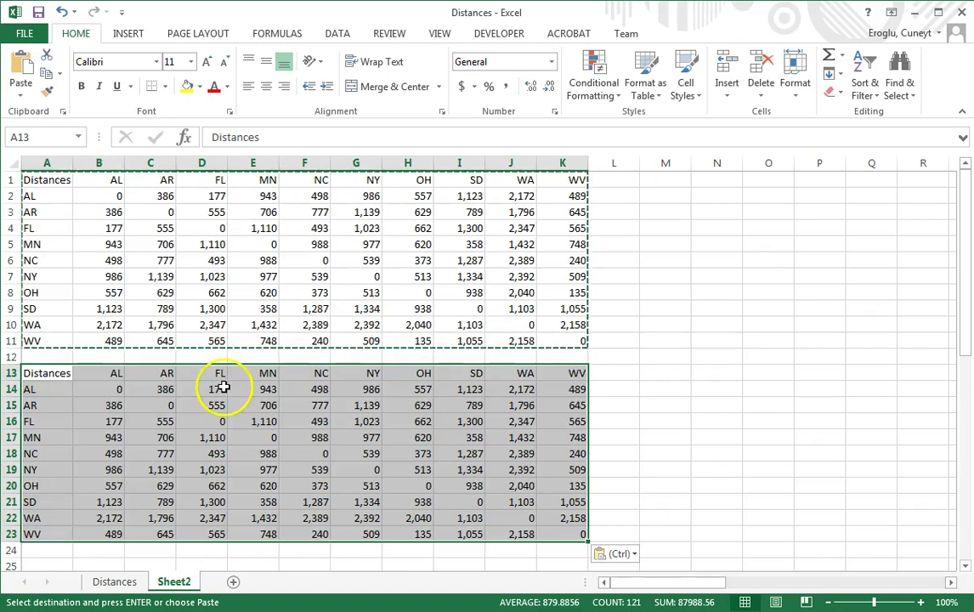
- Fill the entire lower matrix B14:K23 with 0, starting from the zero in B14
click(119, 392)
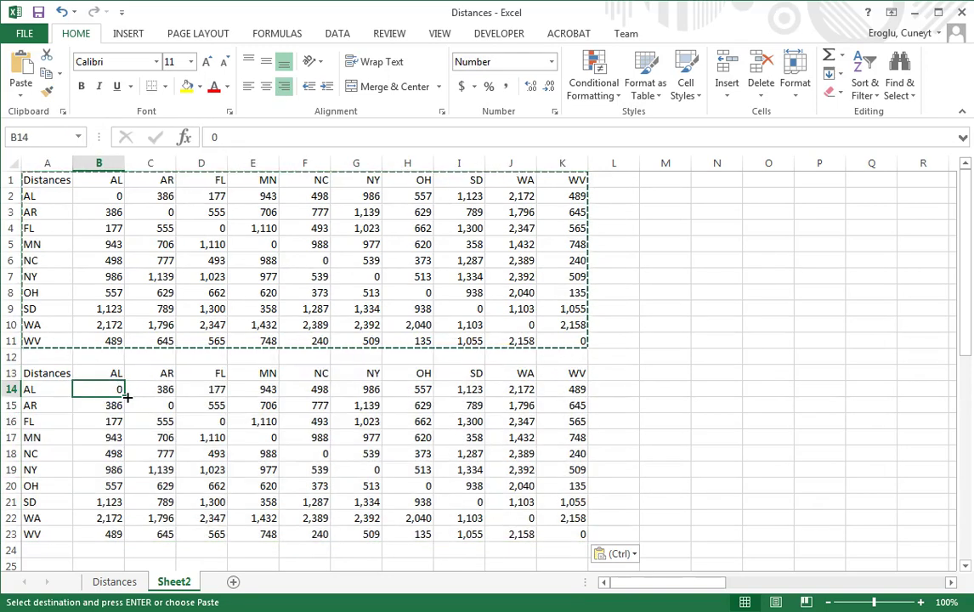
drag(126, 396, 578, 383)
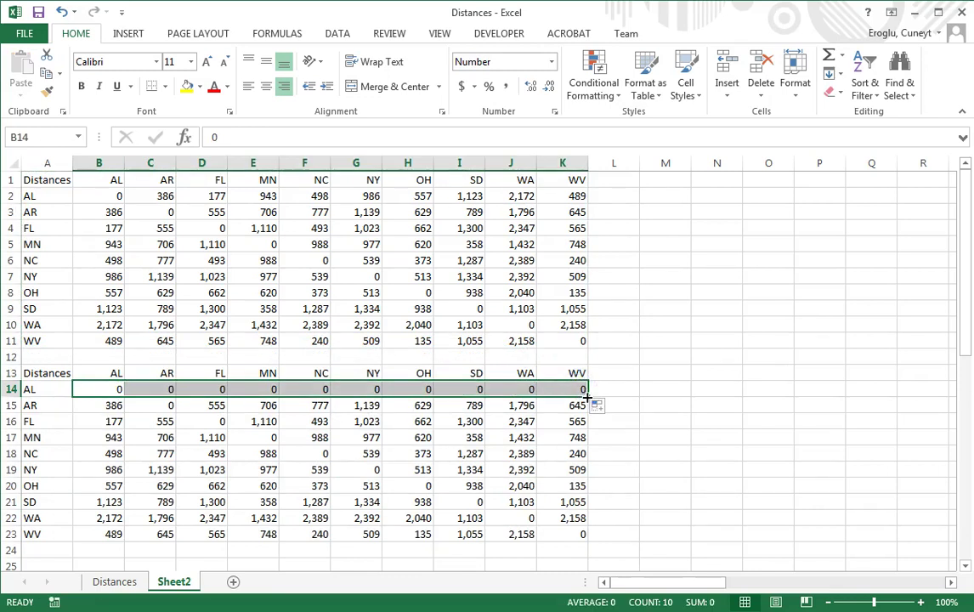
double_click(589, 397)
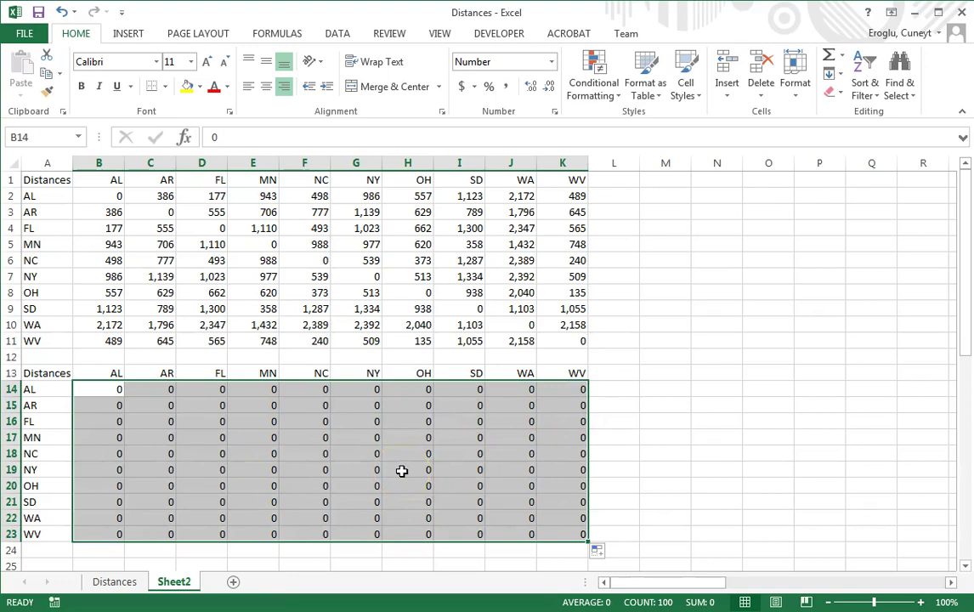
- Enter the label "Total Distance" in cell M2
click(654, 198)
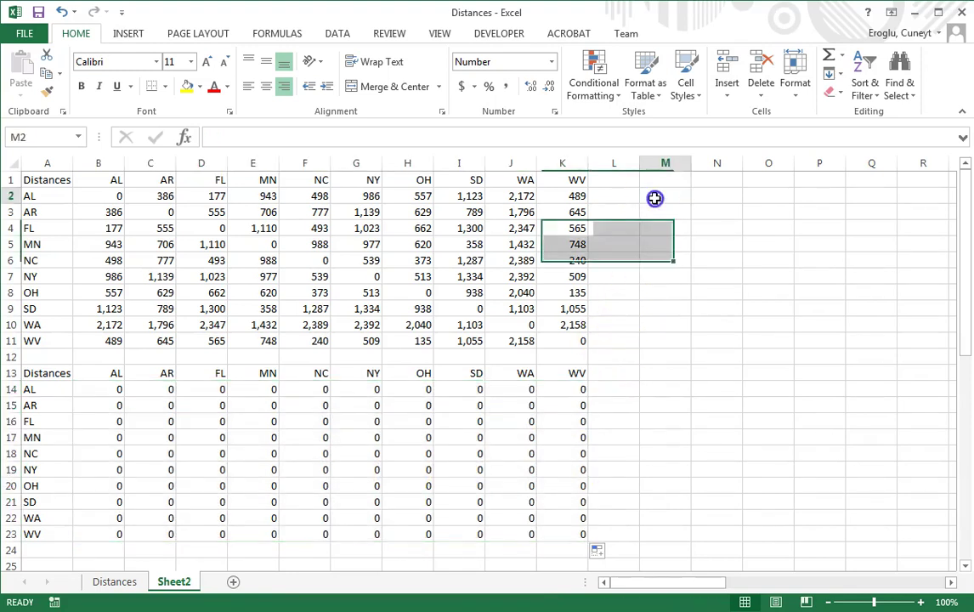
text(Total Distance)
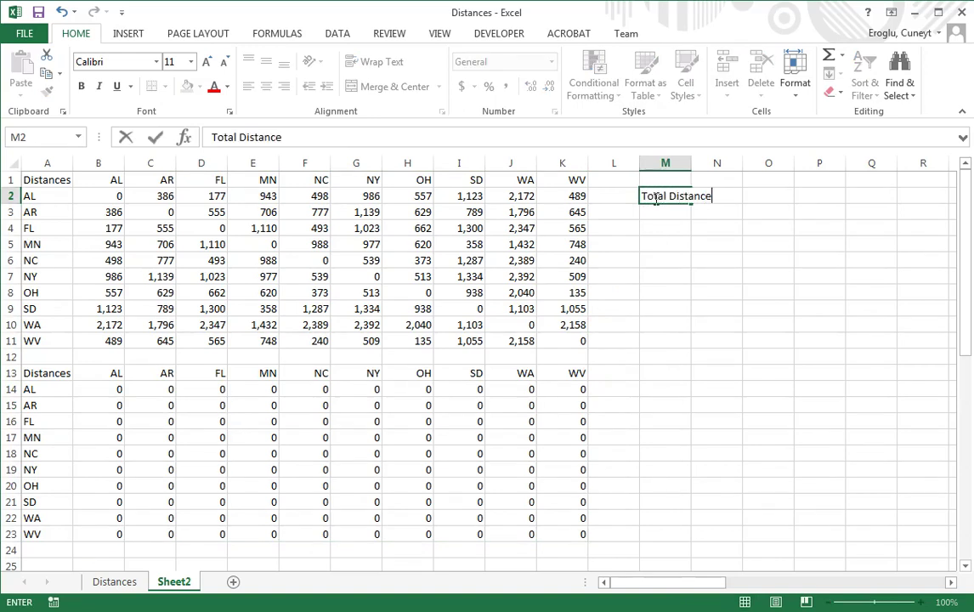
key(Return)
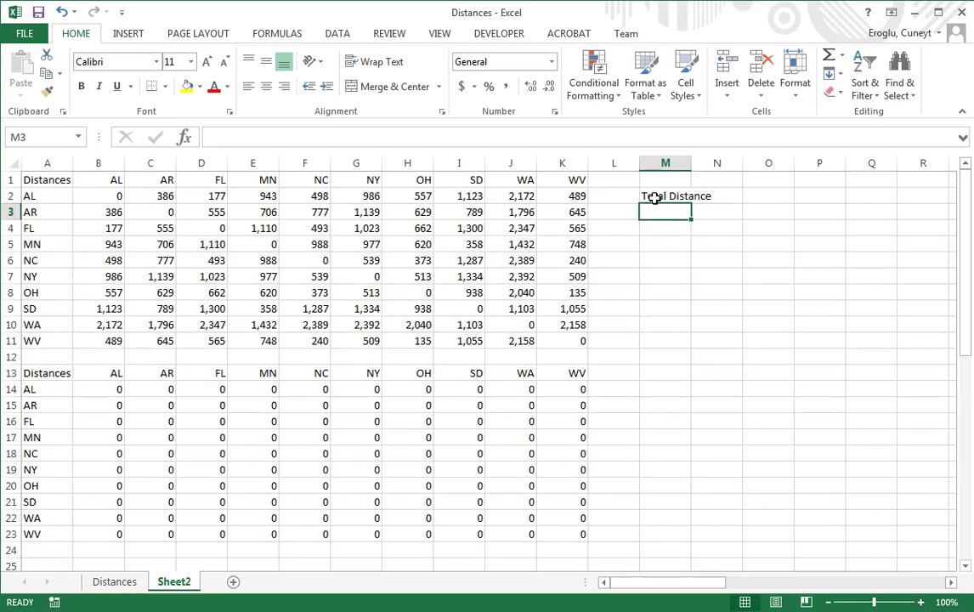
- Enter =SUMPRODUCT(B2:K11,B14:K23) in M3 and widen column M to fit its label
text(=)
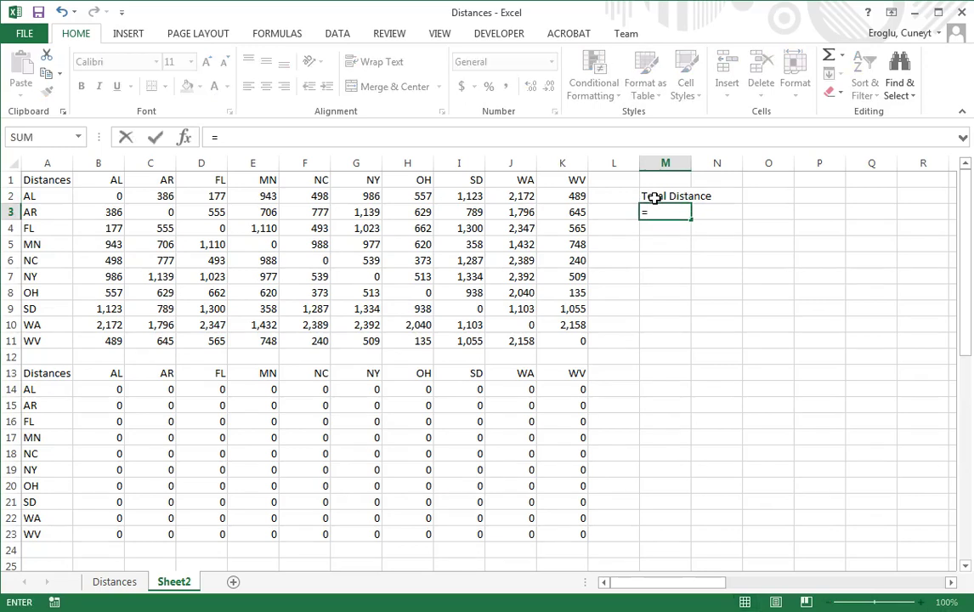
text(sumproduct)
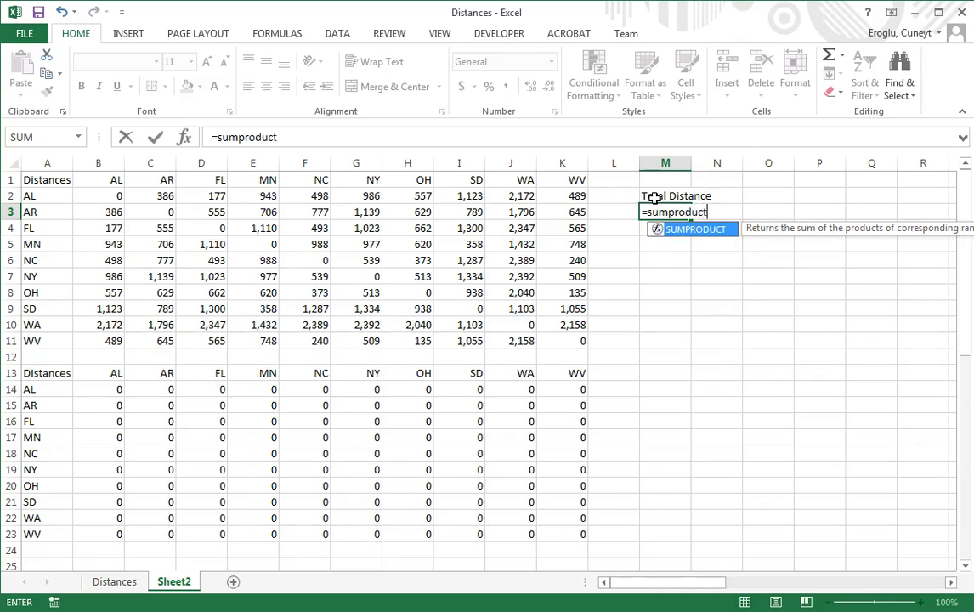
text(()
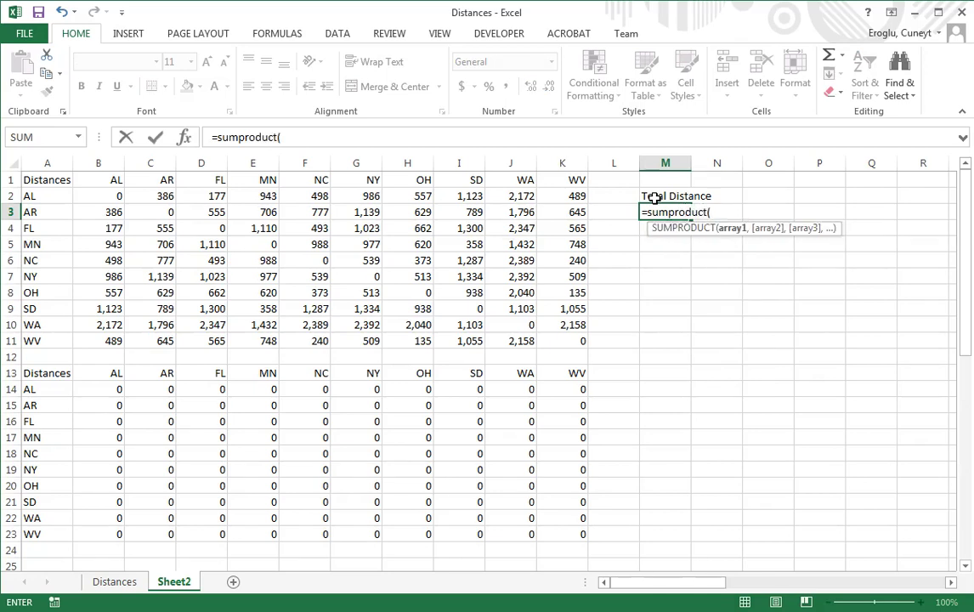
drag(95, 192, 548, 344)
text(,)
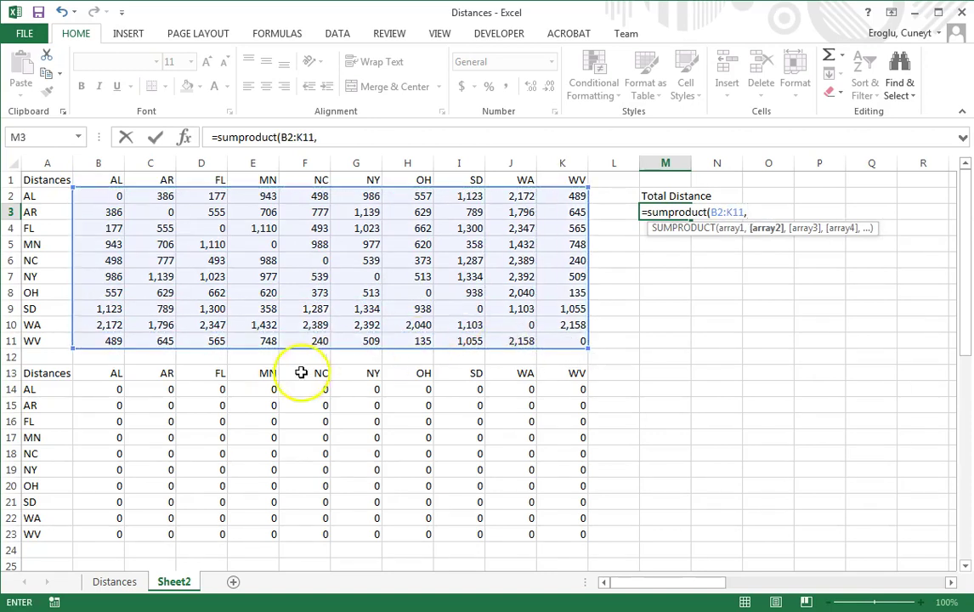
click(100, 392)
drag(101, 394, 540, 529)
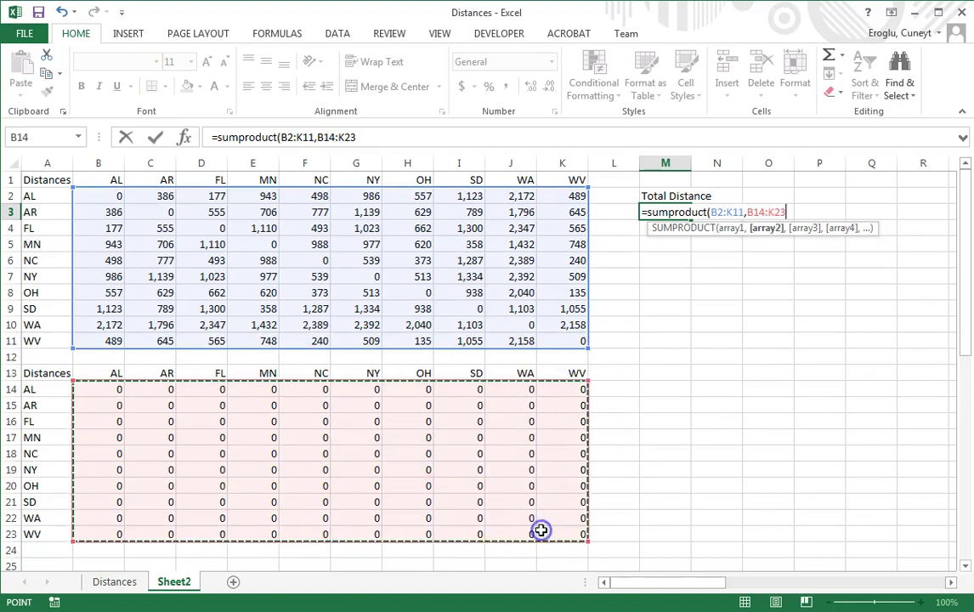
key(Return)
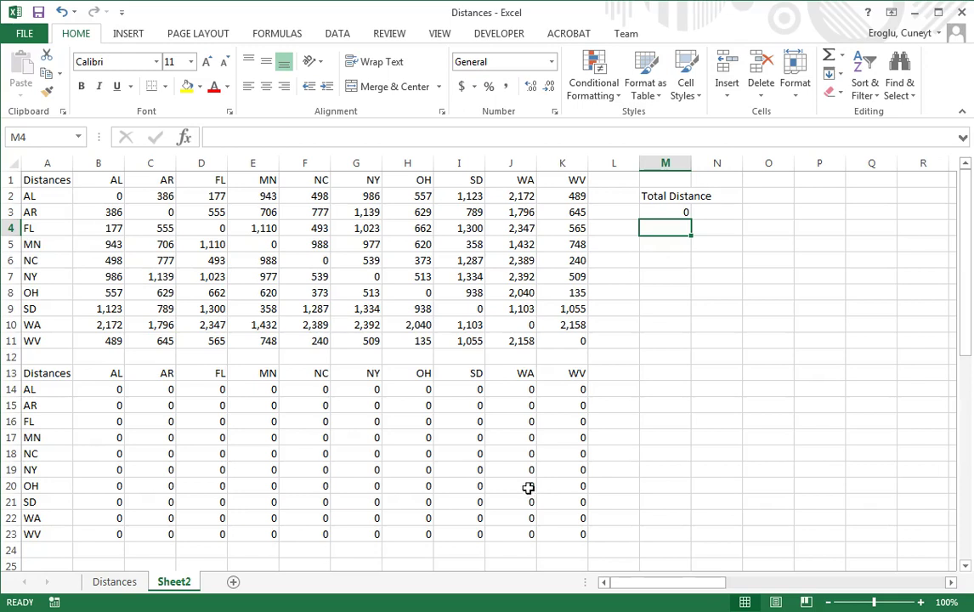
double_click(691, 165)
click(688, 213)
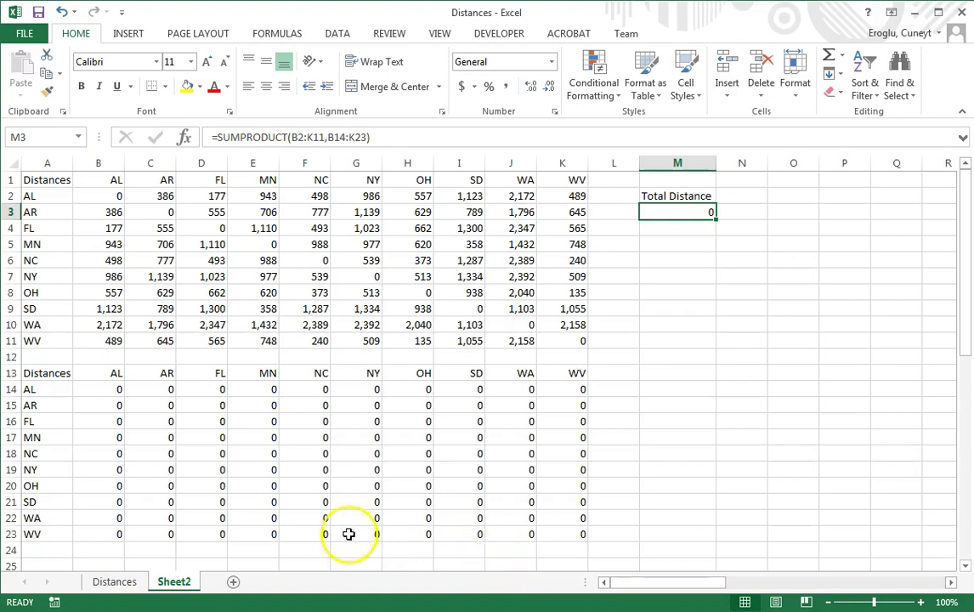
- Assign AL to AL, AR and FL by entering 1 in cells B14, C14 and D14
click(49, 391)
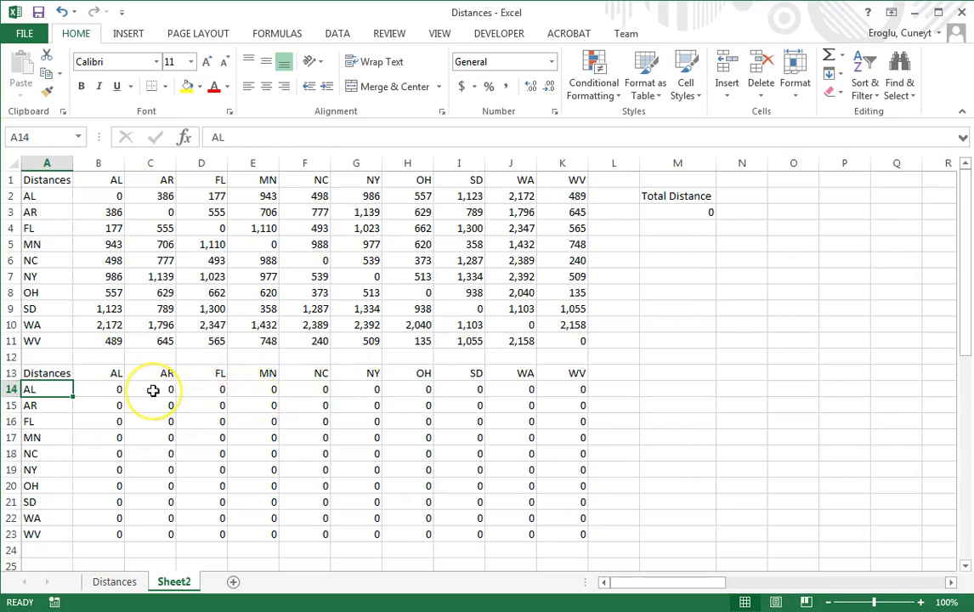
click(99, 387)
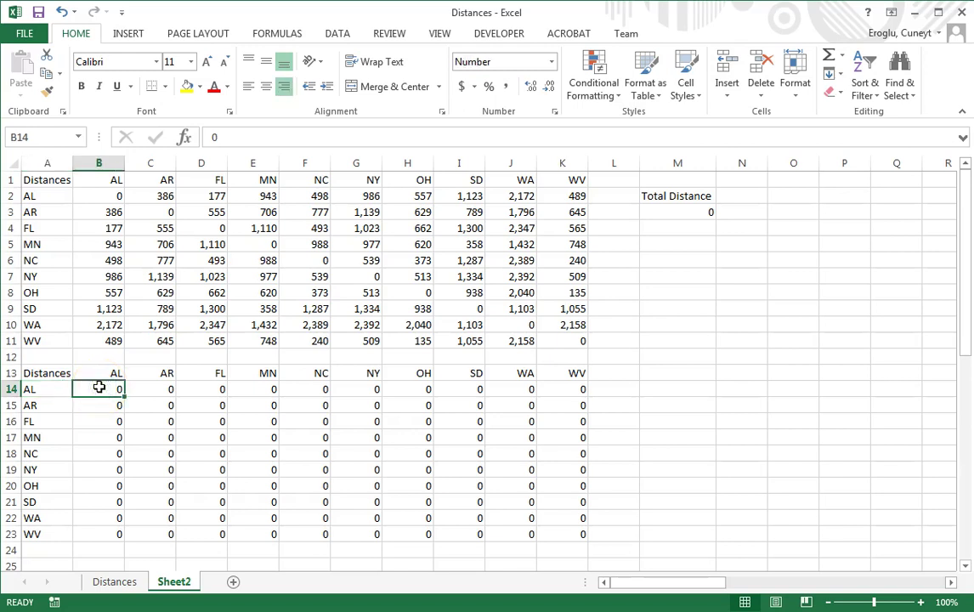
text(1)
key(Return)
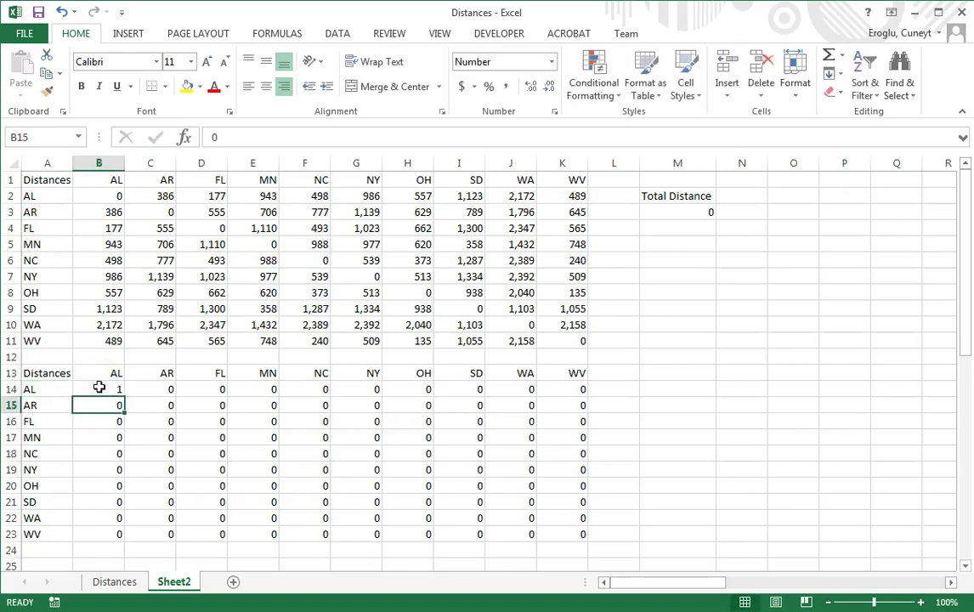
click(145, 389)
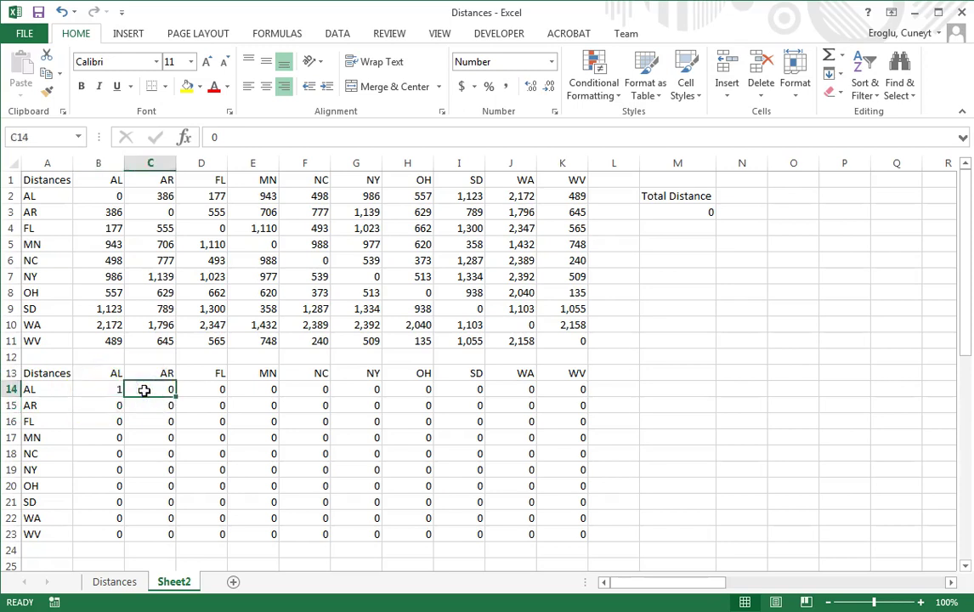
text(1)
key(Return)
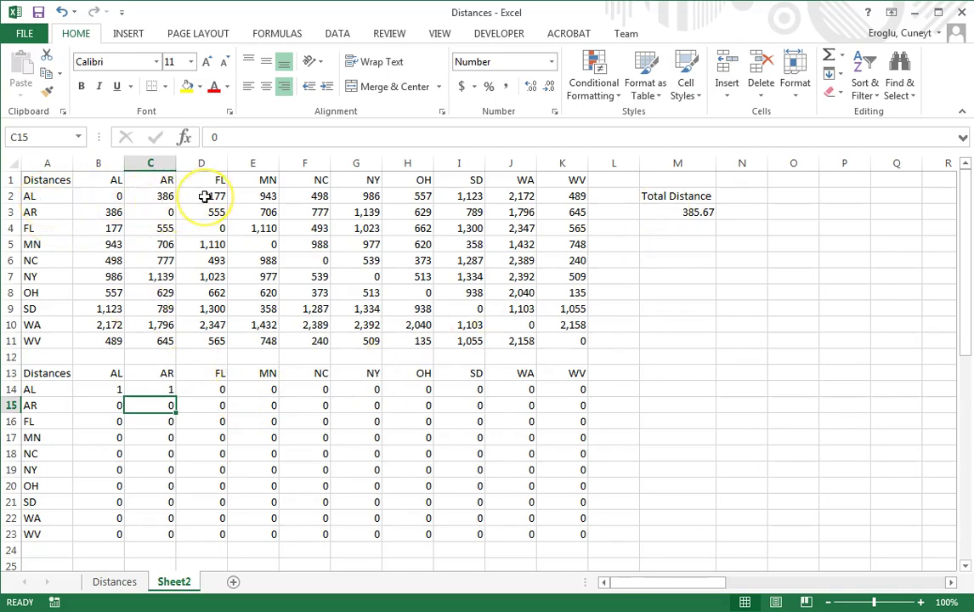
click(206, 388)
text(1)
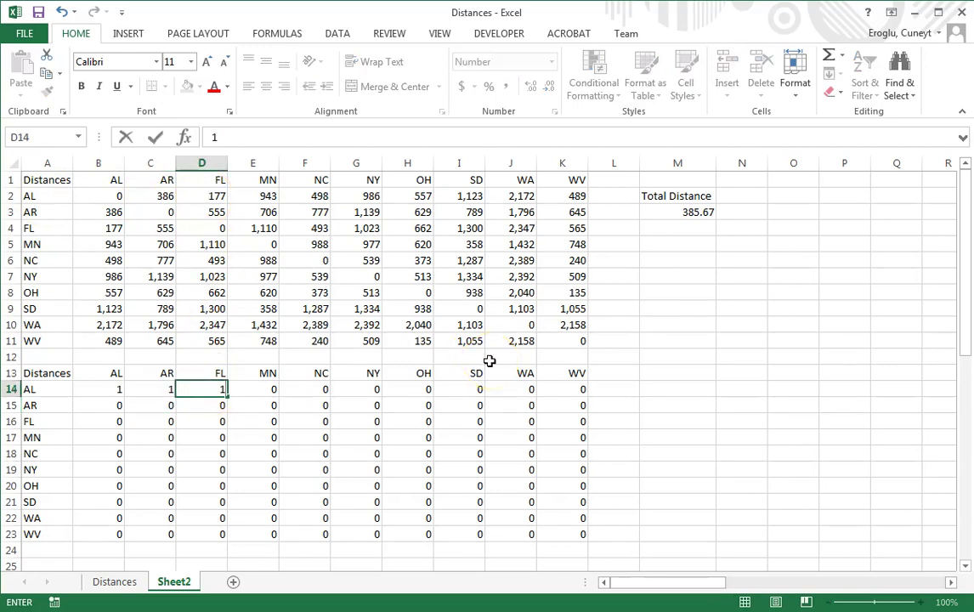
key(Return)
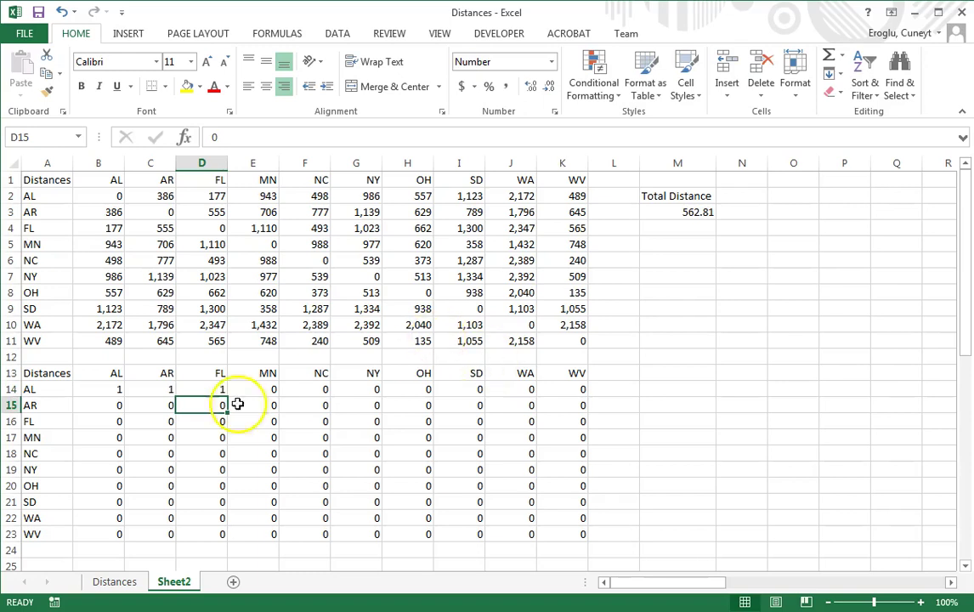
- Check the sum of the AL distances to AL, AR and FL in B2:D2 against the total distance
click(95, 197)
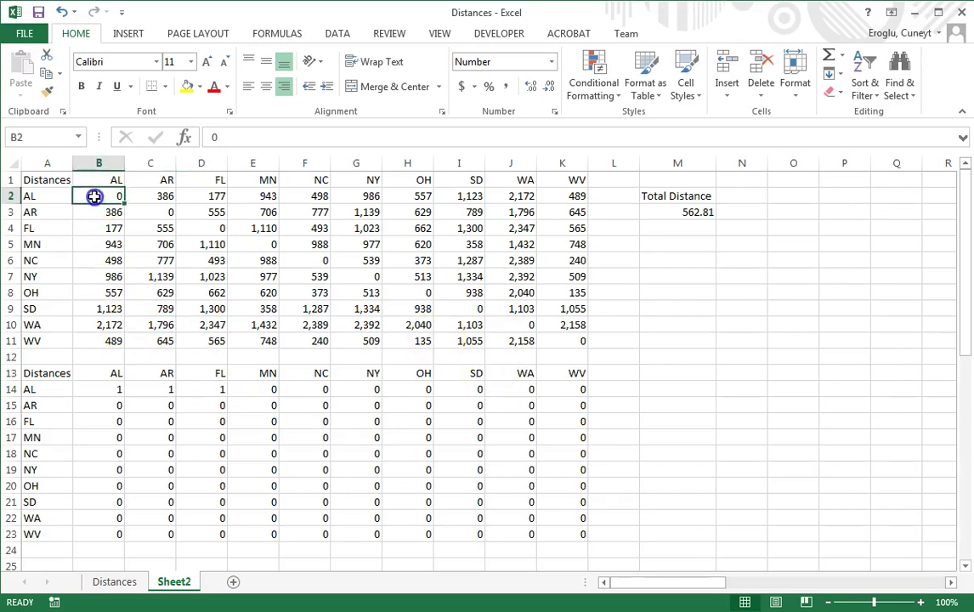
click(149, 197)
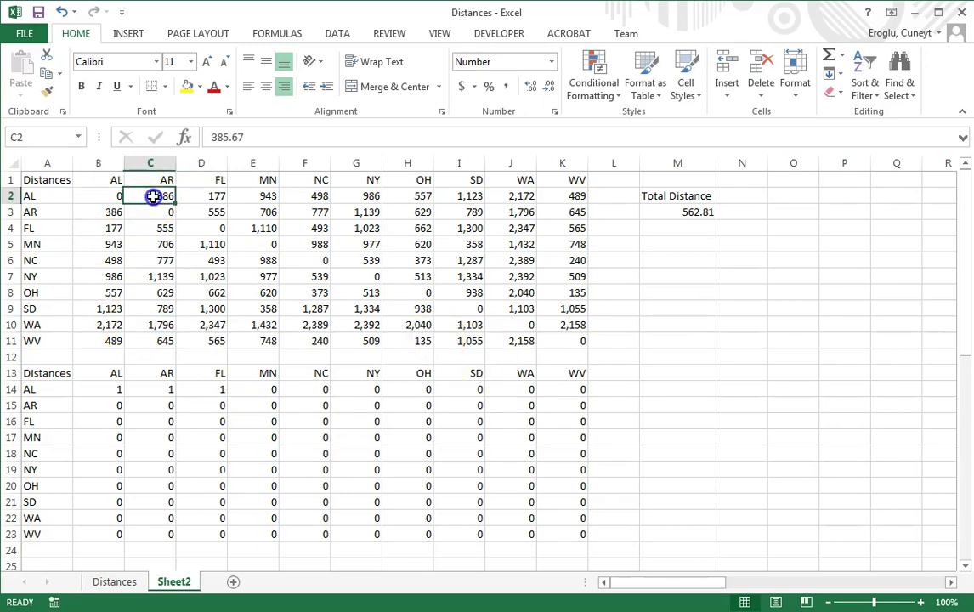
click(201, 195)
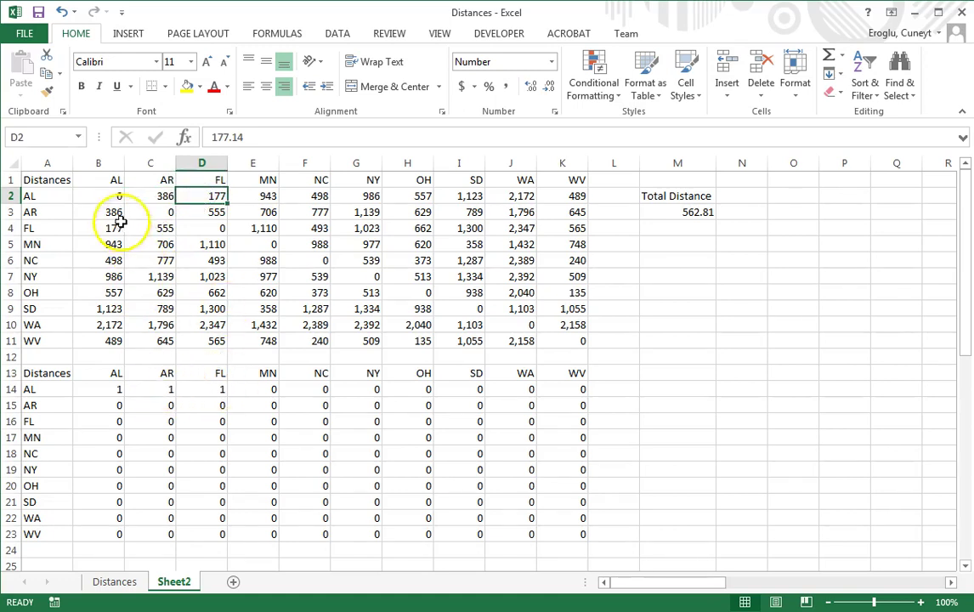
drag(97, 193, 198, 203)
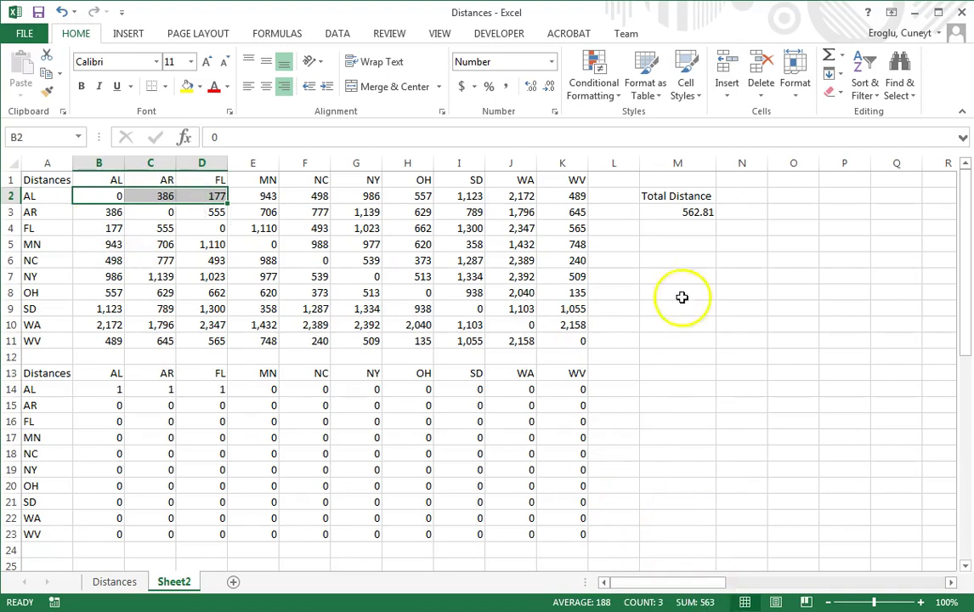
- Format the total distance in M3 as a number with 0 decimal places and a thousands separator
click(699, 212)
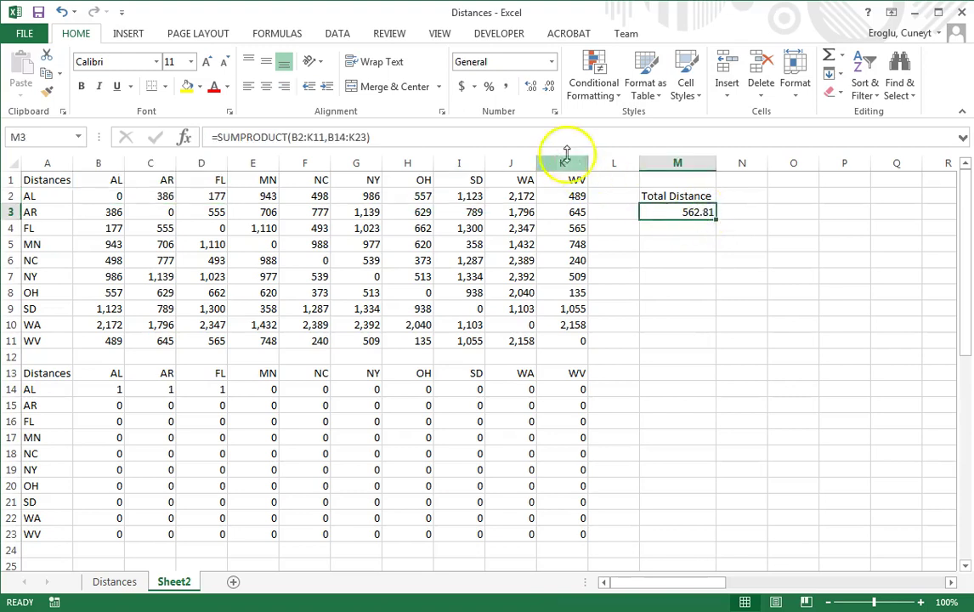
click(554, 111)
click(384, 217)
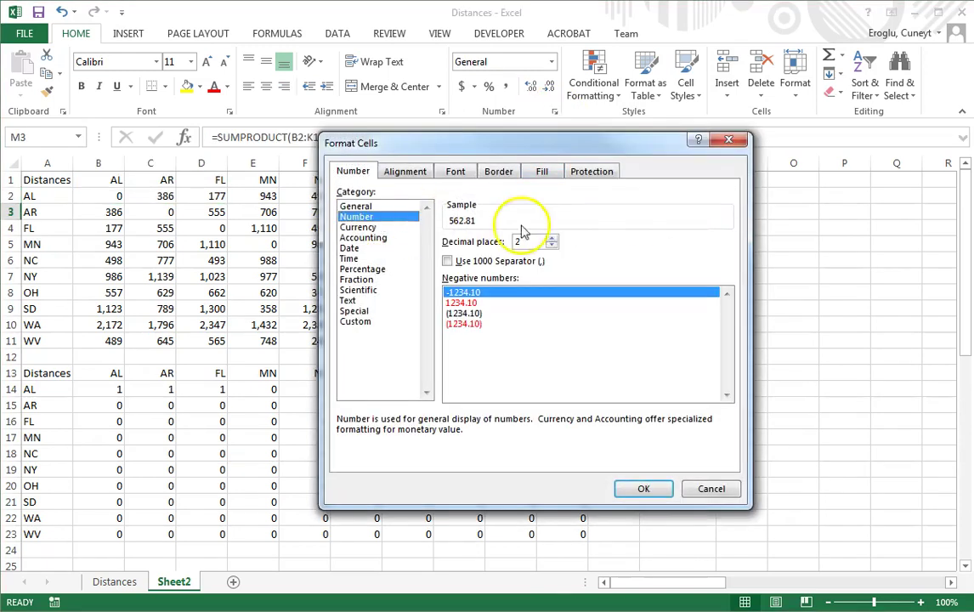
click(551, 244)
click(551, 244)
click(505, 261)
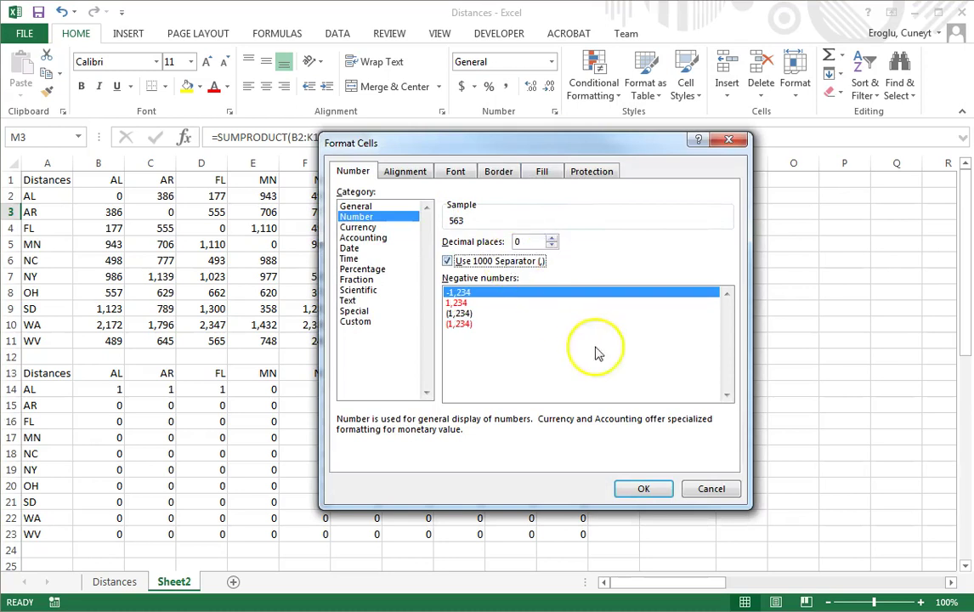
click(642, 487)
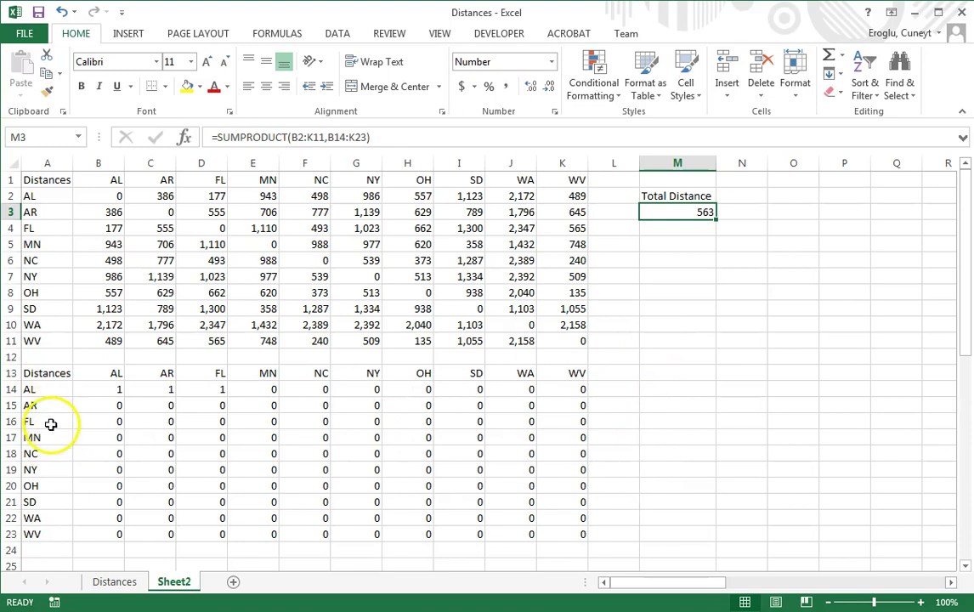
- Assign WV to MN, NC and NY by entering 1 in cells E23, F23 and G23
click(60, 533)
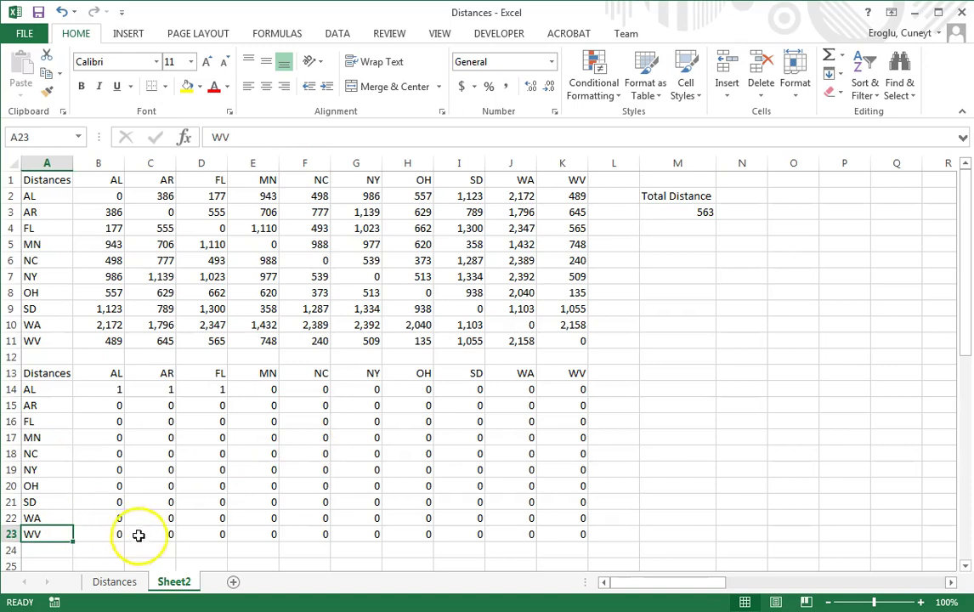
click(267, 533)
text(1)
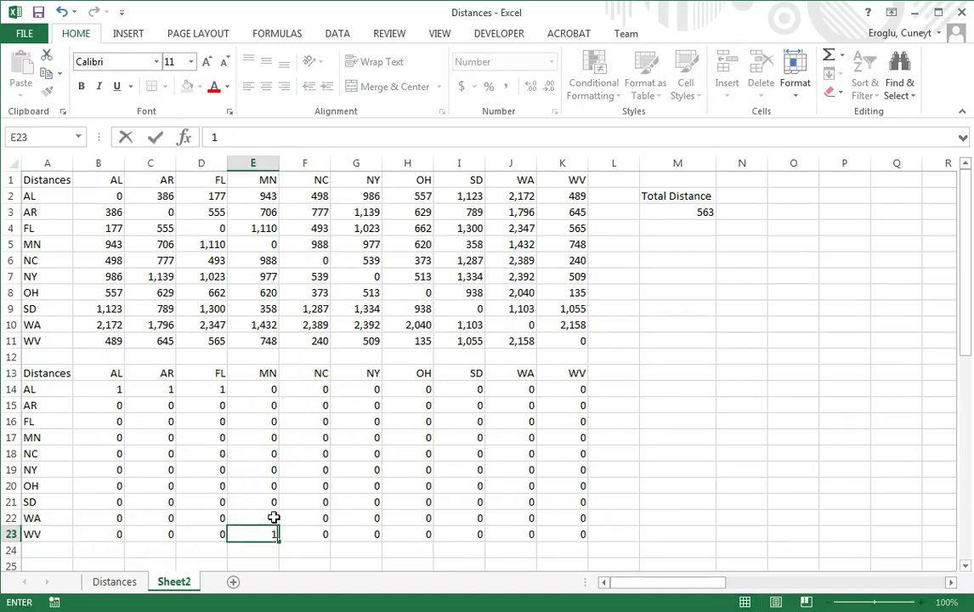
key(Tab)
text(1)
key(Tab)
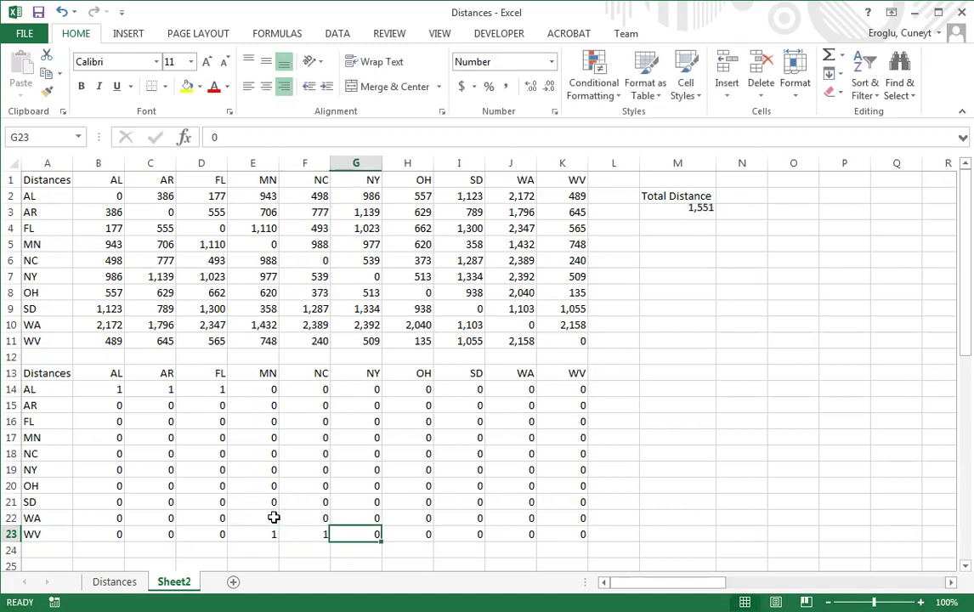
text(1)
key(Tab)
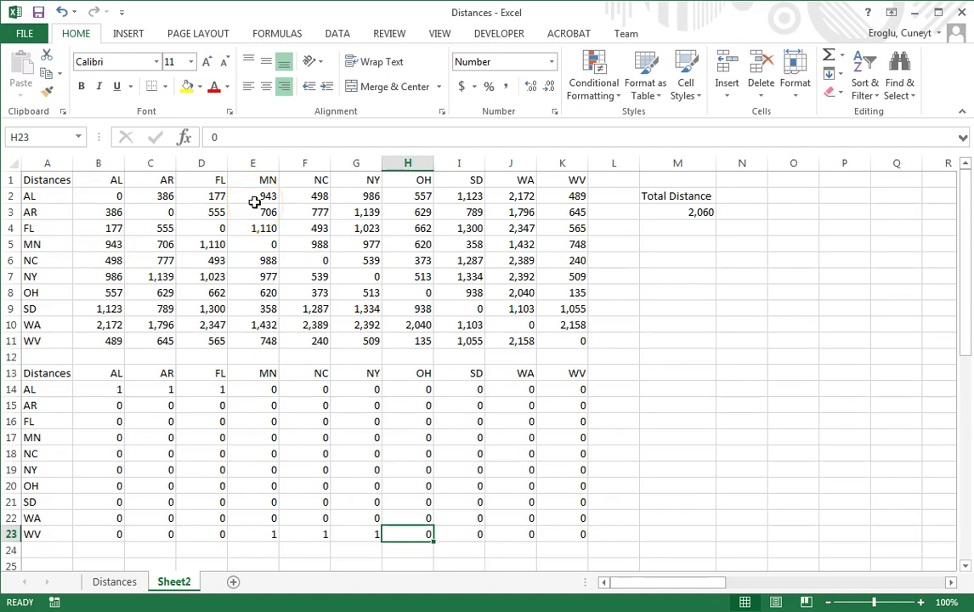
- Compare the AL assignment cells E14 and D14 with the AL–MN distance in E2
click(267, 389)
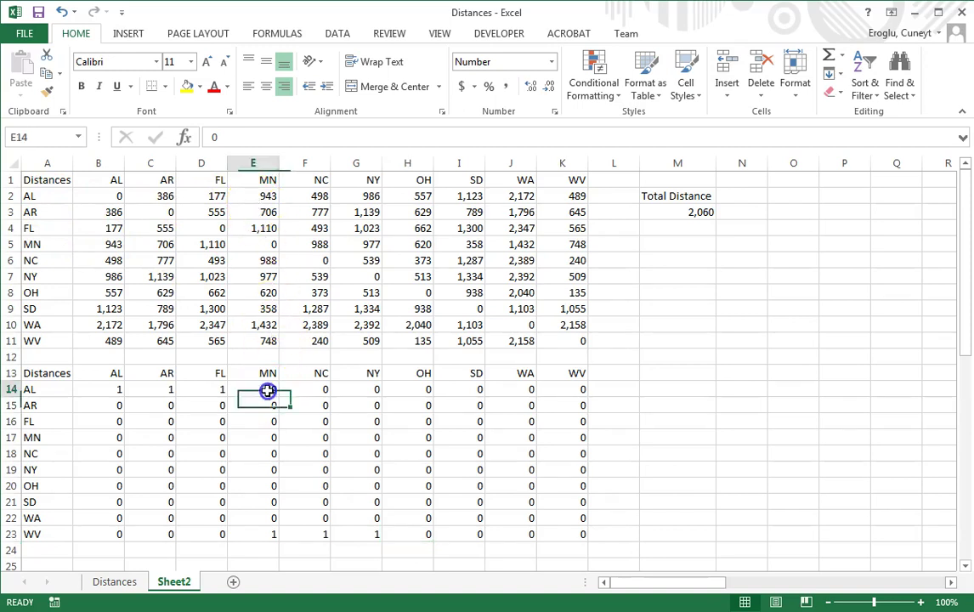
click(266, 195)
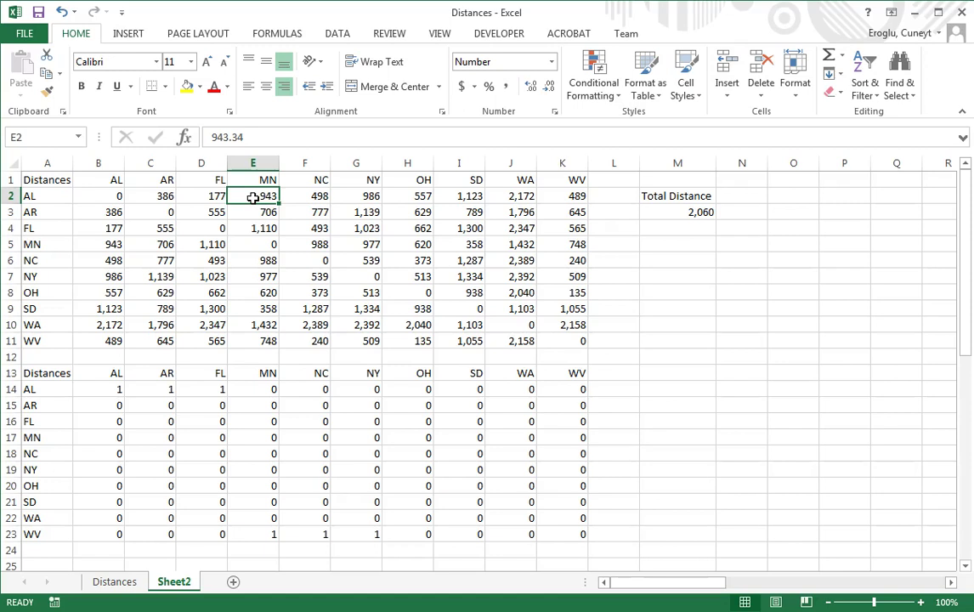
click(218, 389)
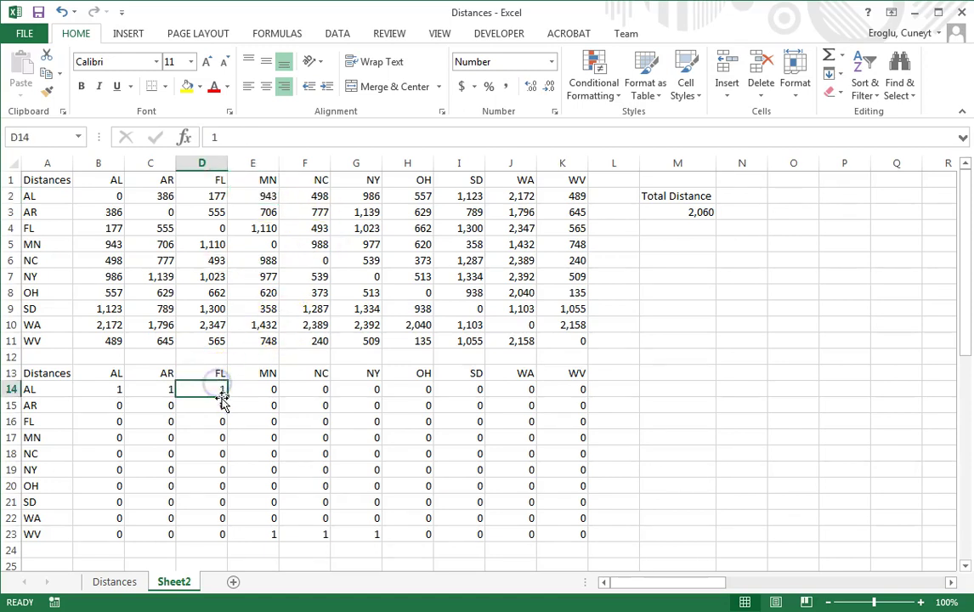
- Compare the AL–FL assignment in D14 with its distance in D2 and review the total distance formula in M3
drag(199, 387, 197, 198)
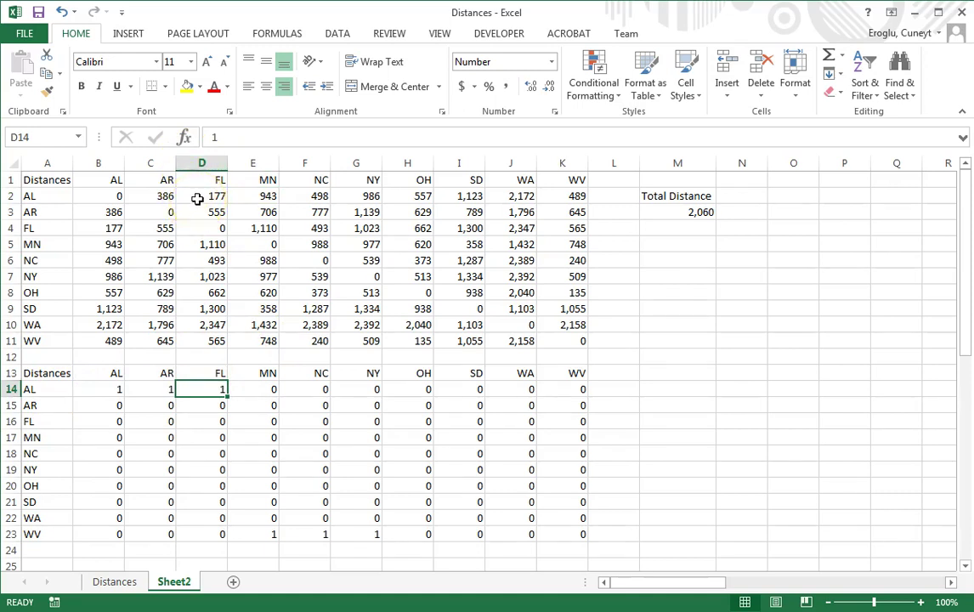
click(685, 211)
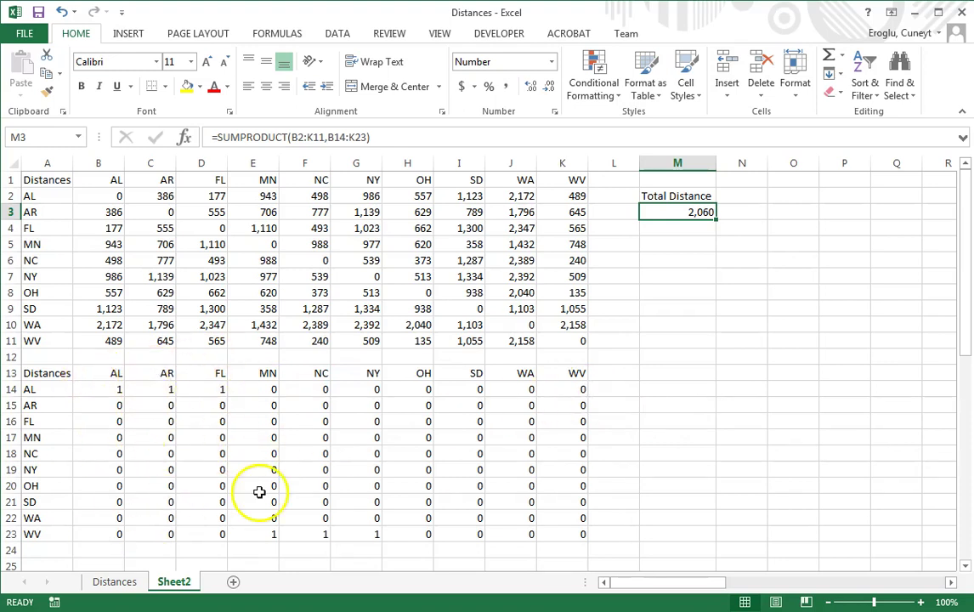
- Total the AL assignment column in B24 with =SUM(B14:B23) and fill the formula across to K24
click(108, 550)
text(=sum()
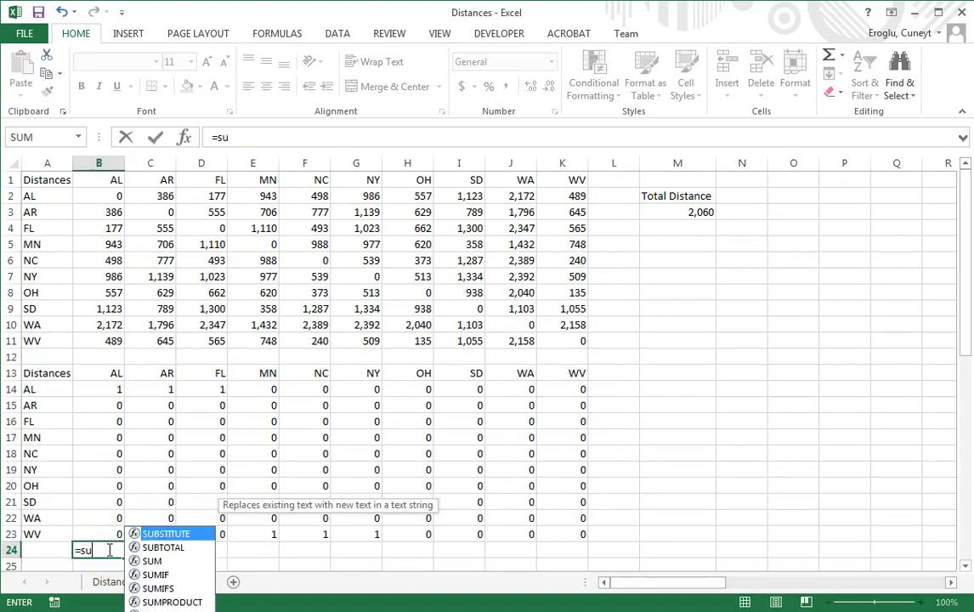
key(Up)
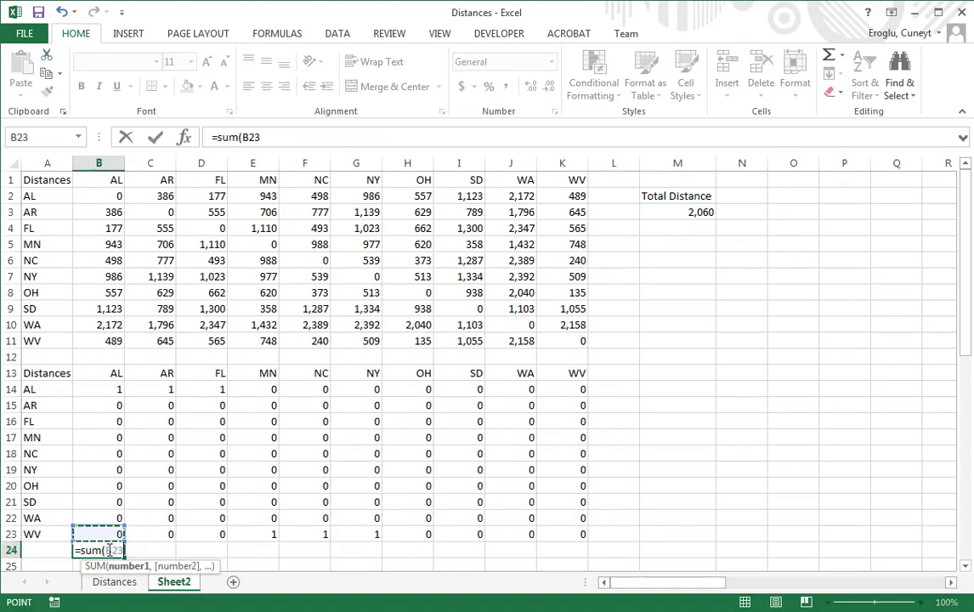
key(shift+Up)
key(shift+Up)
key(shift+Up)
key(shift+Up)
key(shift+Up)
key(shift+Up)
key(shift+Up)
key(shift+Up)
key(shift+Up)
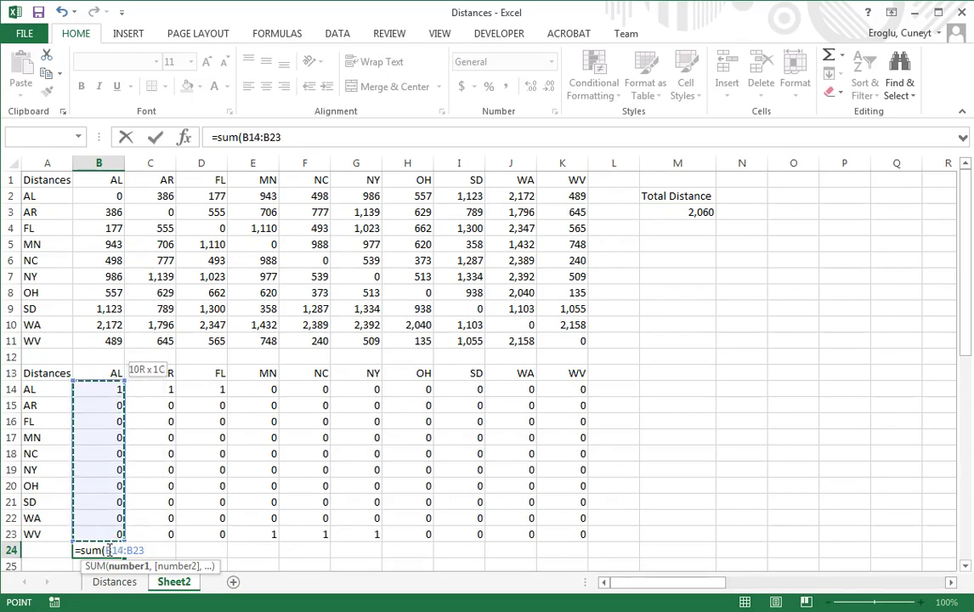
key(Return)
click(98, 532)
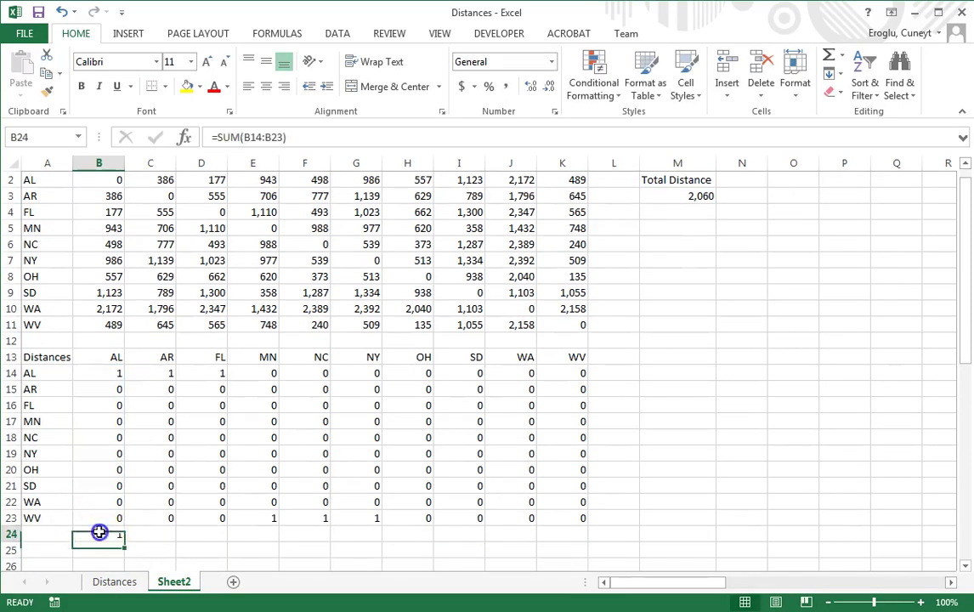
drag(124, 538, 569, 540)
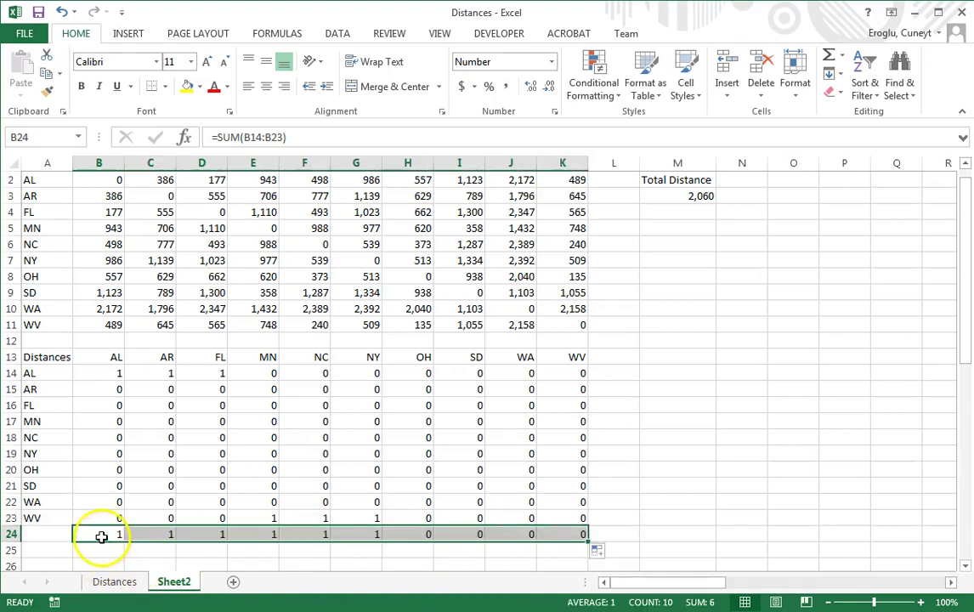
- Test a second assignment for the AL column by entering 1 in B16, and check the column sum in B24
click(115, 354)
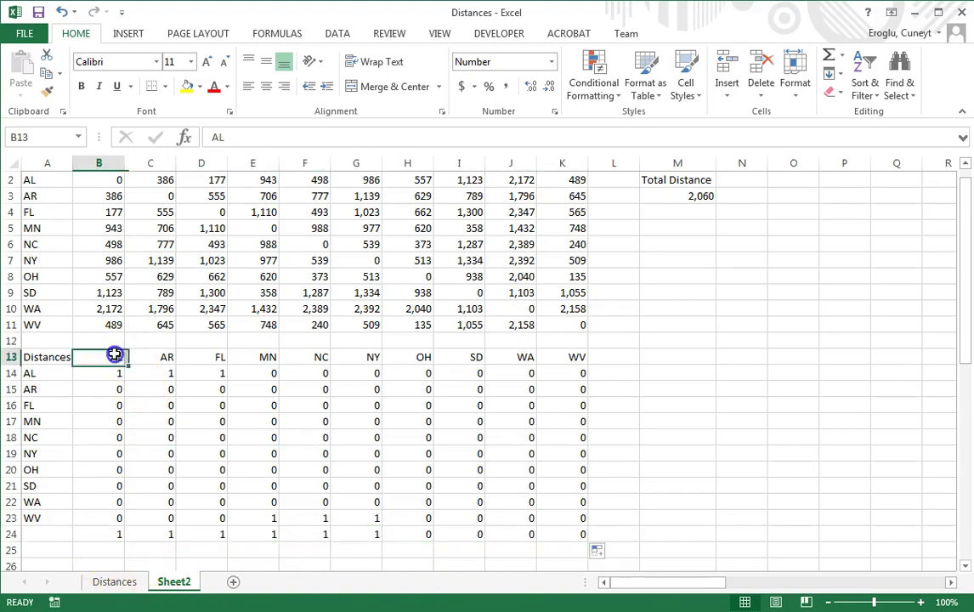
click(97, 534)
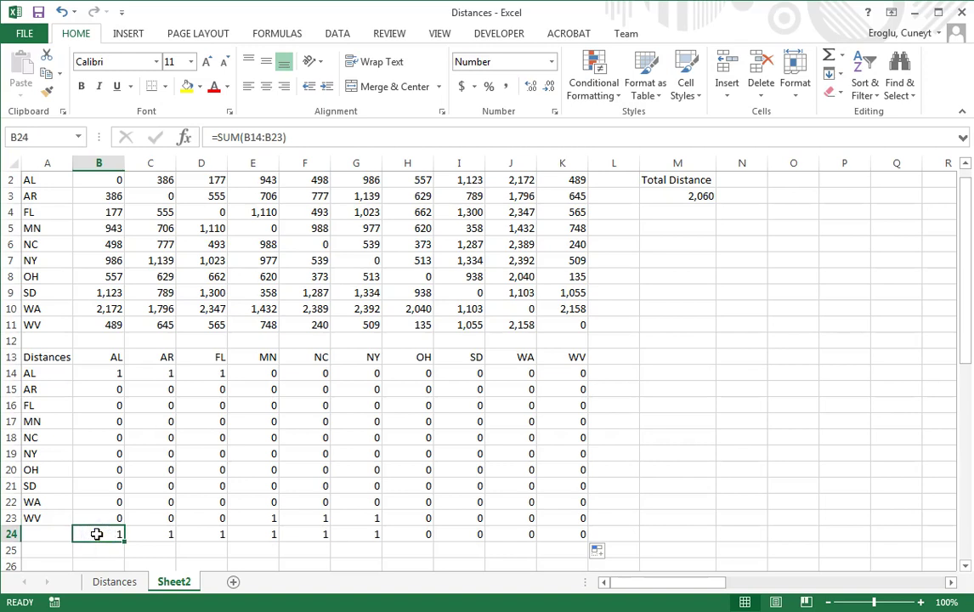
click(102, 405)
text(1)
key(Return)
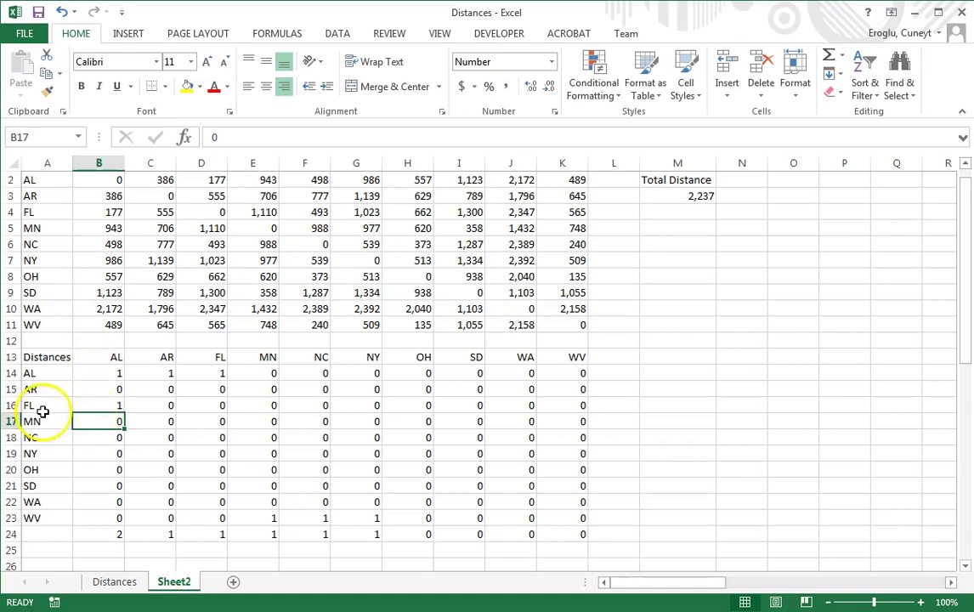
click(113, 533)
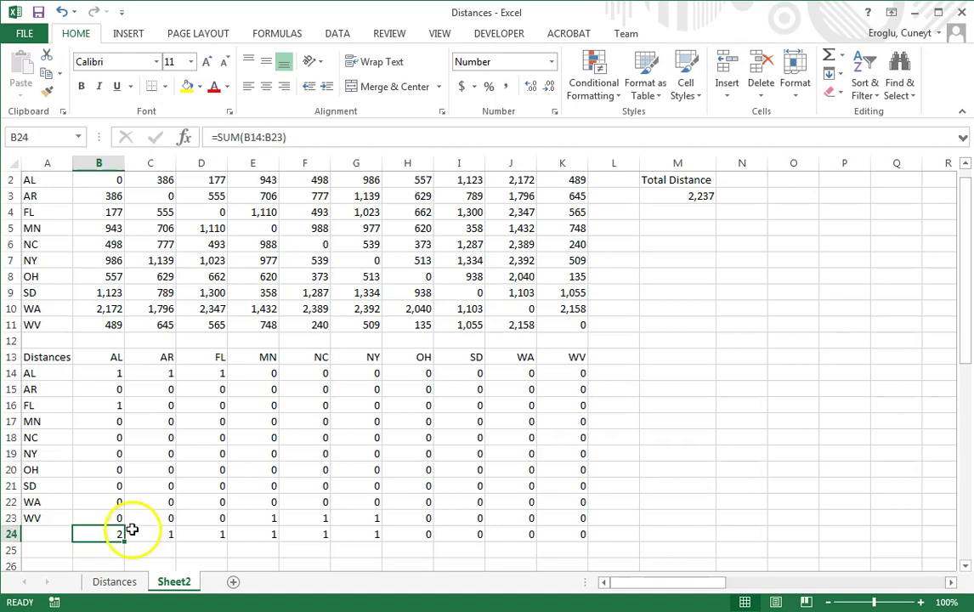
- Set the FL–AL assignment in B16 back to 0 and review the column sums in B24:K24
click(99, 405)
text(0)
key(Return)
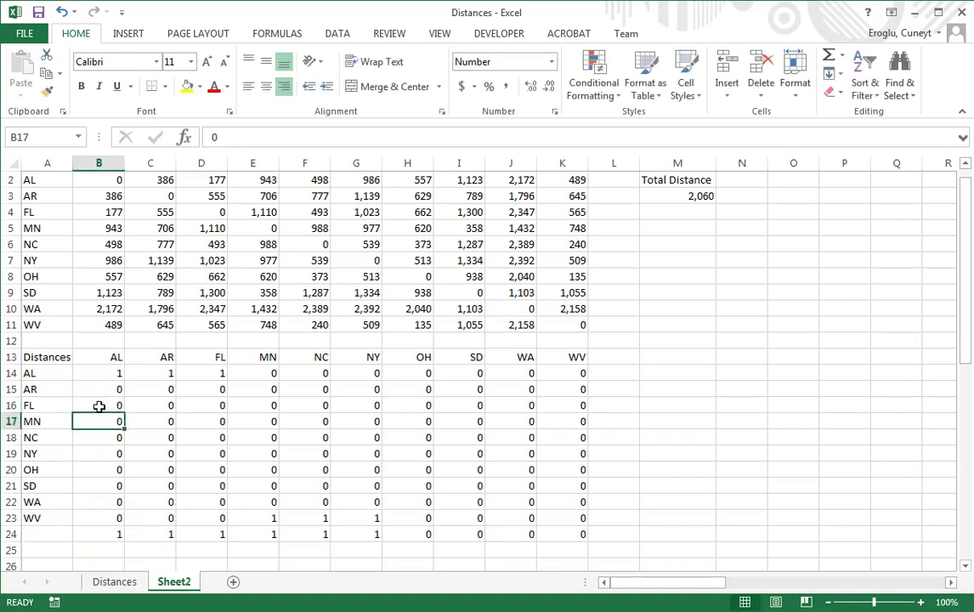
click(113, 528)
drag(172, 528, 565, 524)
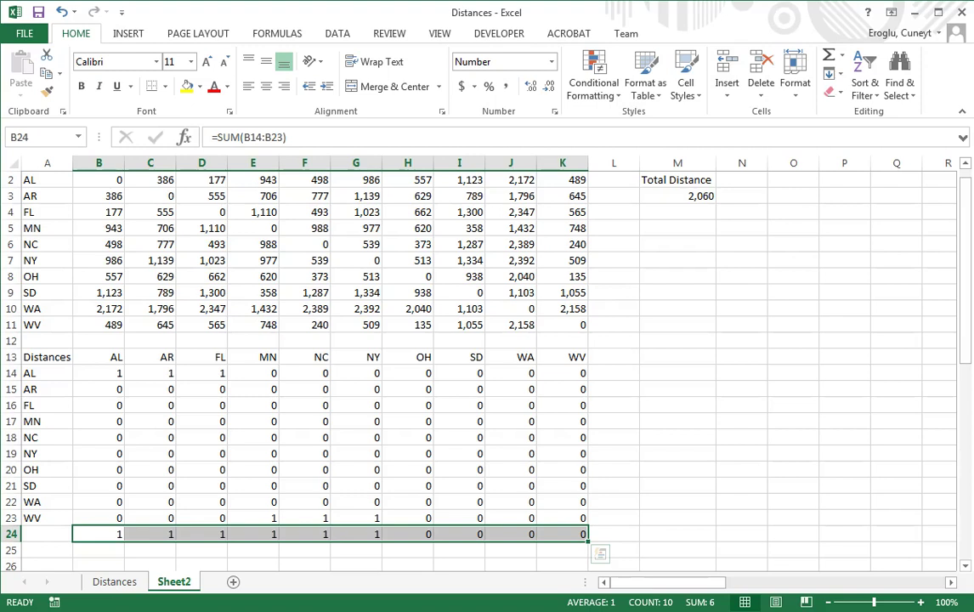
- Total the AL assignment row in L14 with =SUM(B14:K14) and fill the formula down to L23
click(612, 372)
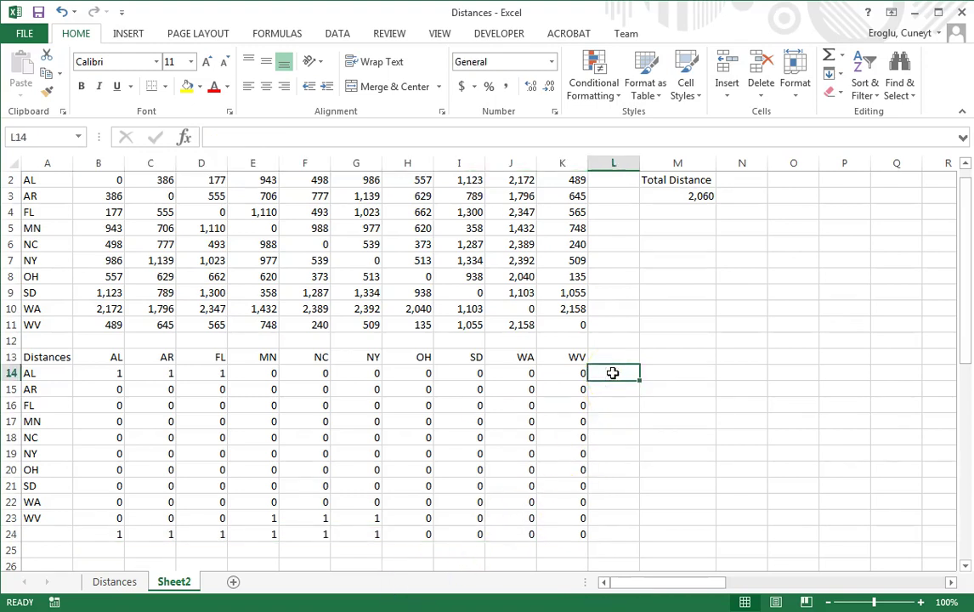
text(=sum()
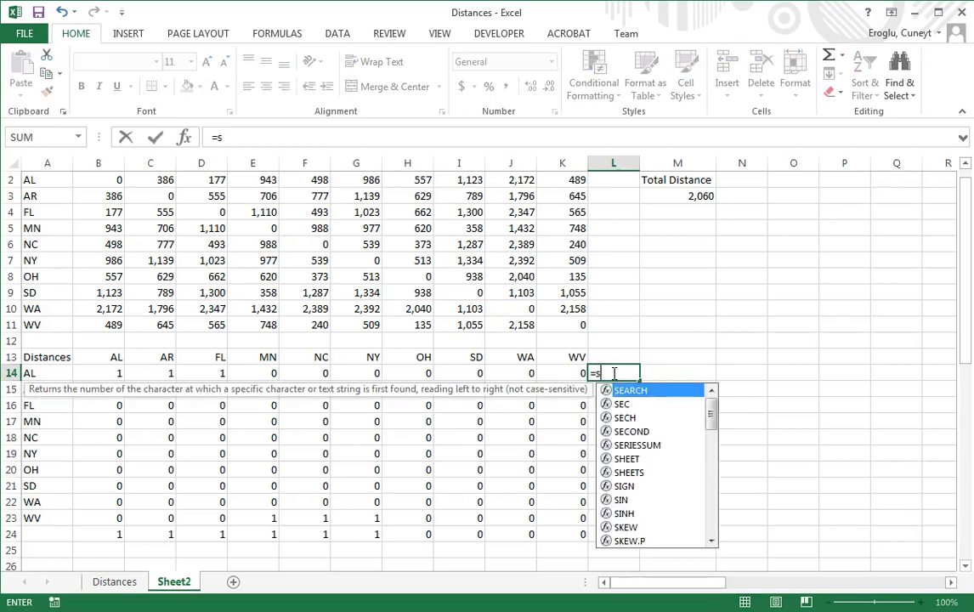
key(Left)
key(shift+Left)
key(shift+Left)
key(shift+Left)
key(shift+Left)
key(shift+Left)
key(shift+Left)
key(shift+Left)
key(shift+Left)
key(shift+Left)
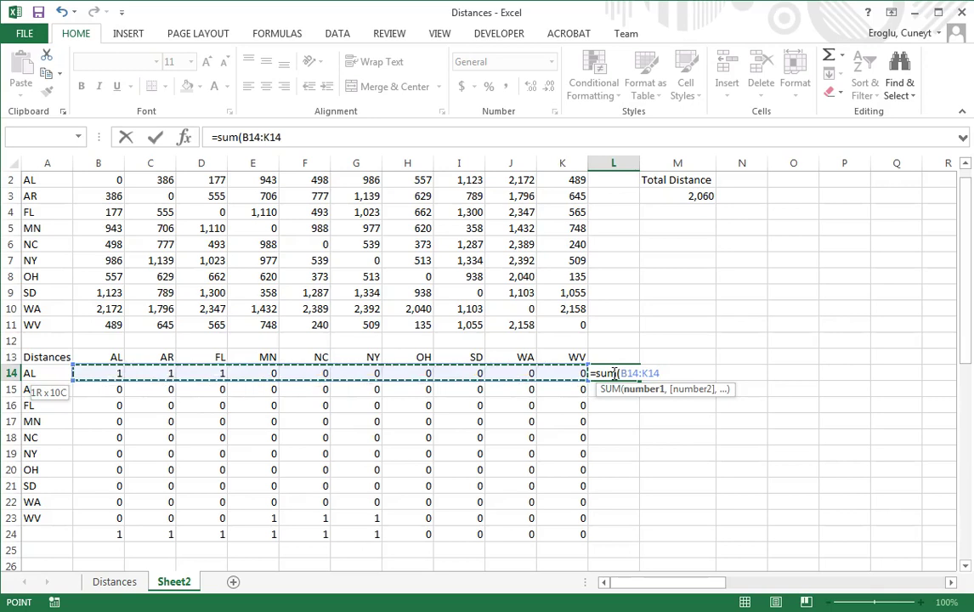
key(Return)
click(611, 373)
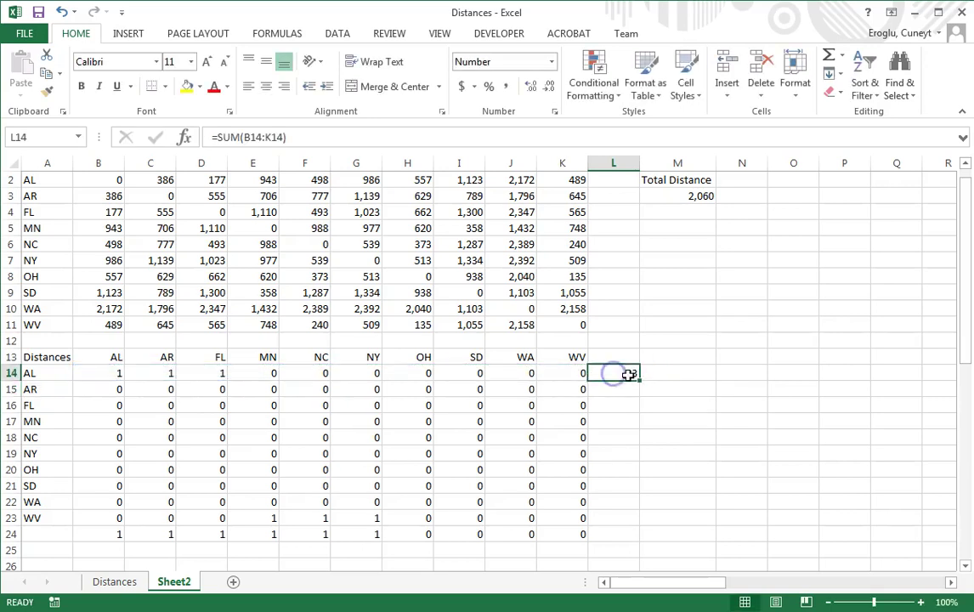
drag(639, 380, 638, 527)
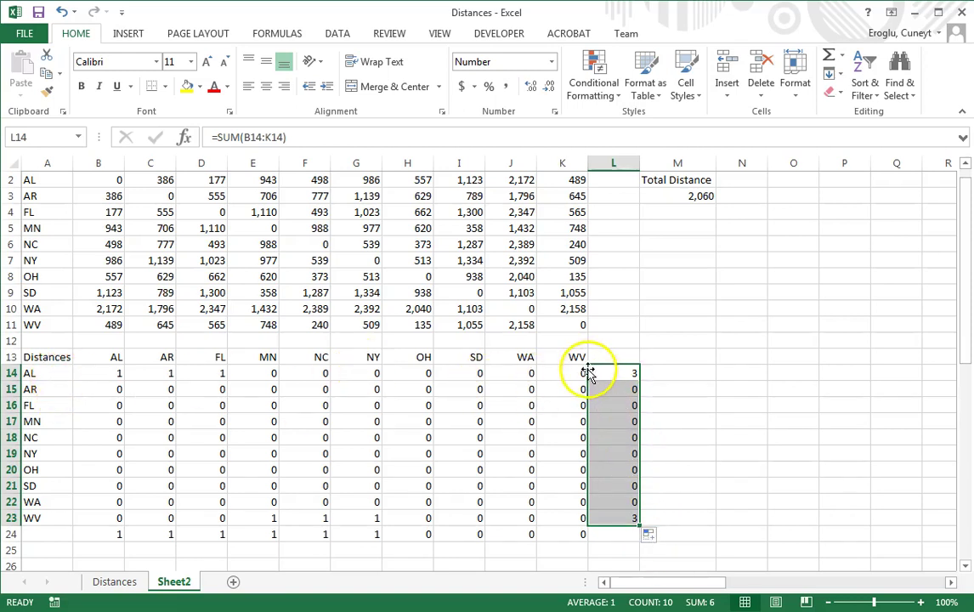
- Examine the AL row label in A14 and the AR assignments with their row sum in B15:L15
click(39, 375)
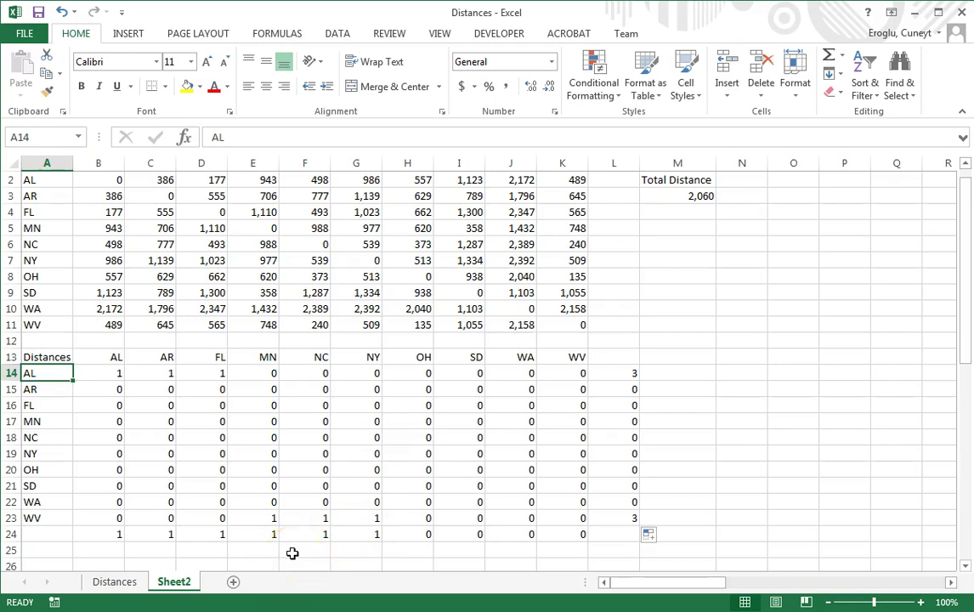
click(676, 372)
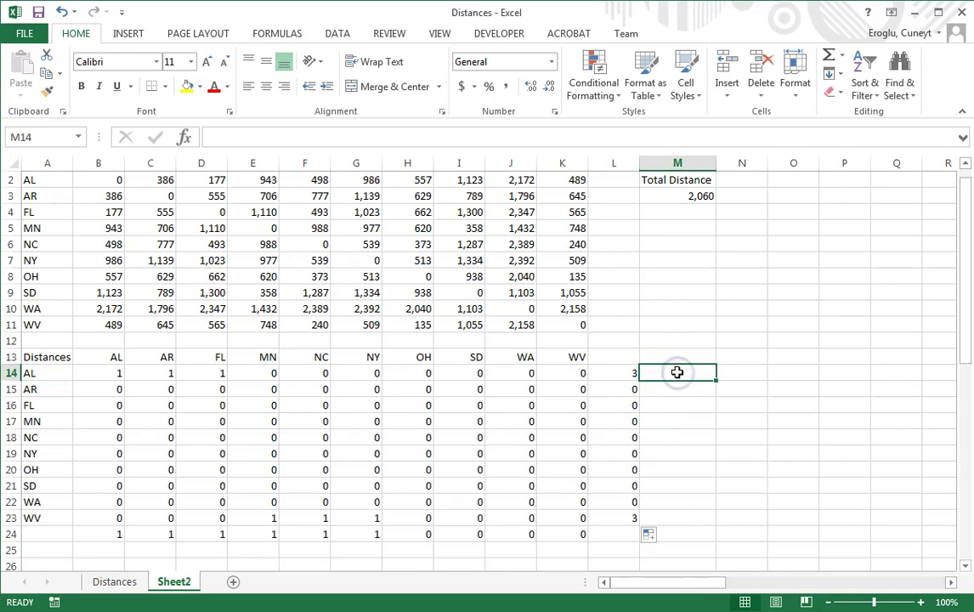
drag(84, 391, 625, 389)
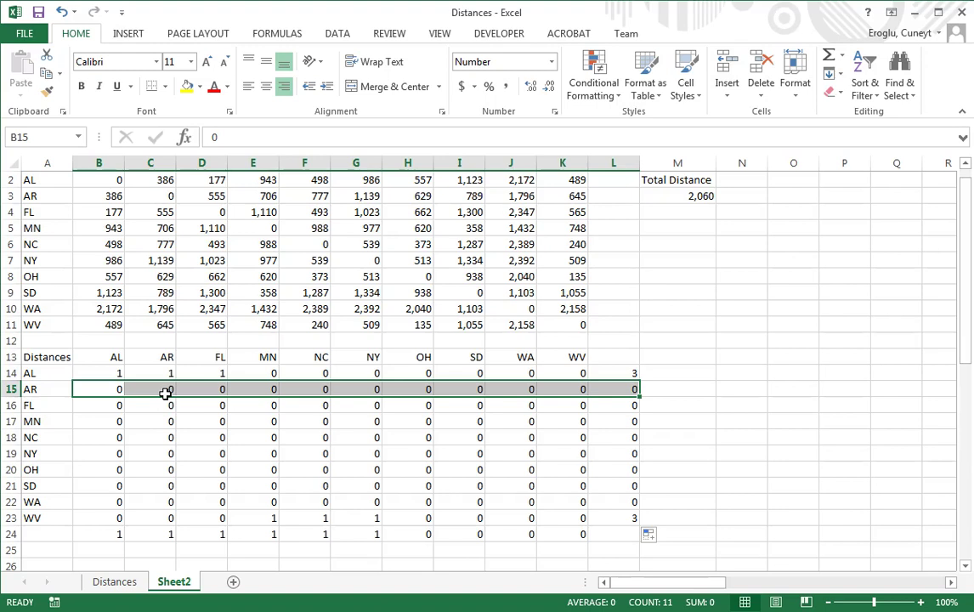
- Add a Warehouse column with its header in M13 and centred 0 values in M14:M23
click(682, 372)
click(685, 357)
text(Warehouse)
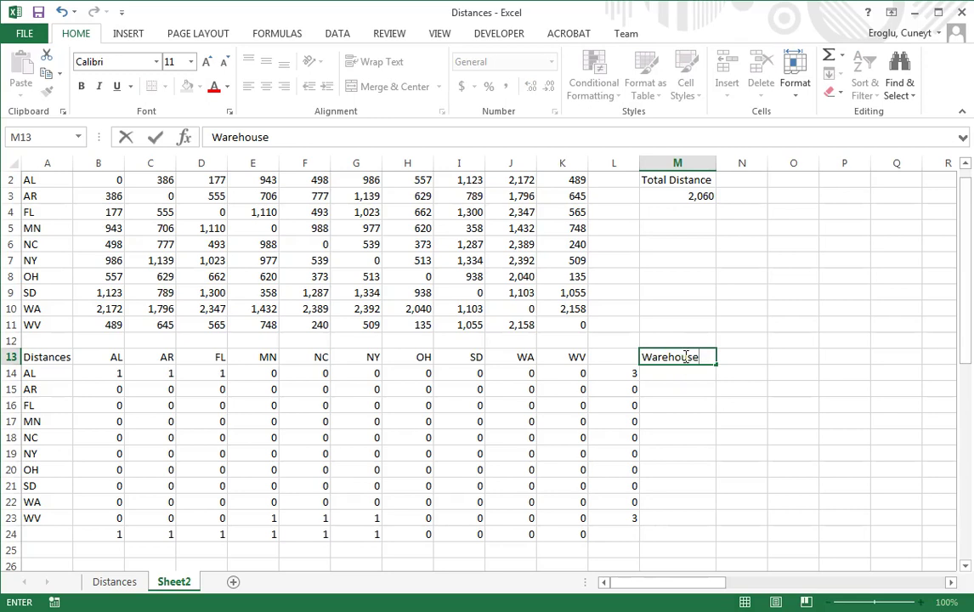
key(Return)
text(0)
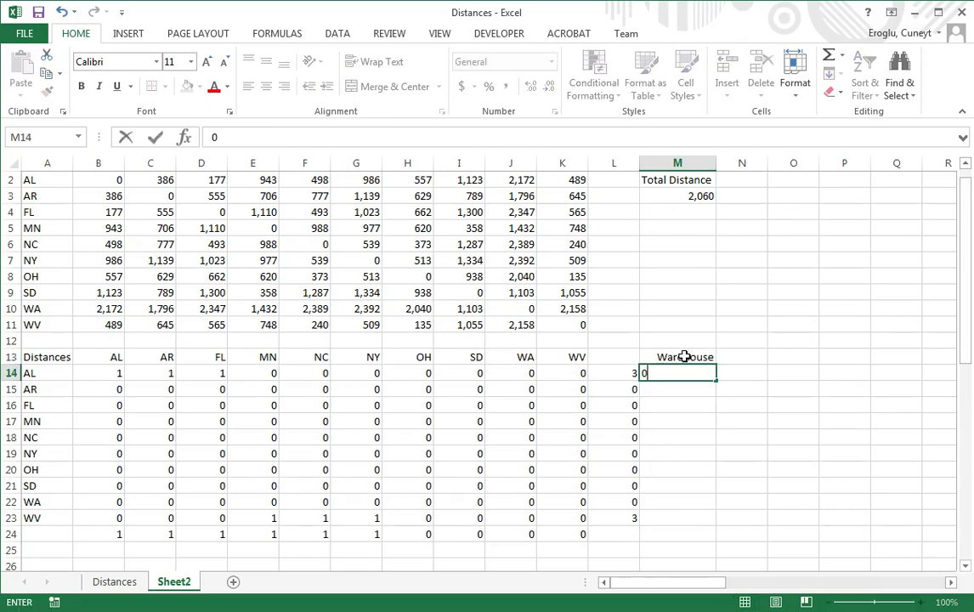
key(Return)
click(684, 373)
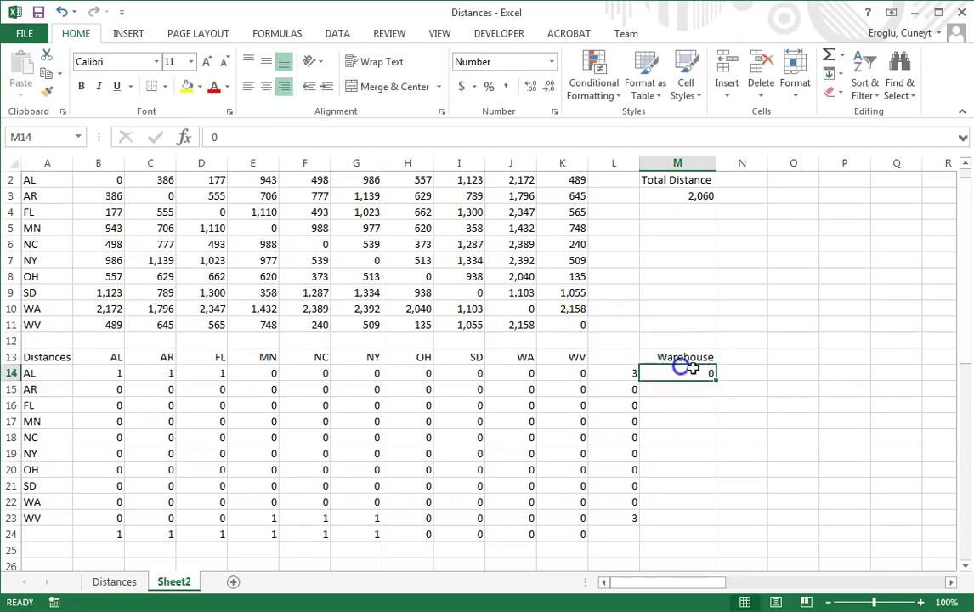
drag(717, 383, 705, 520)
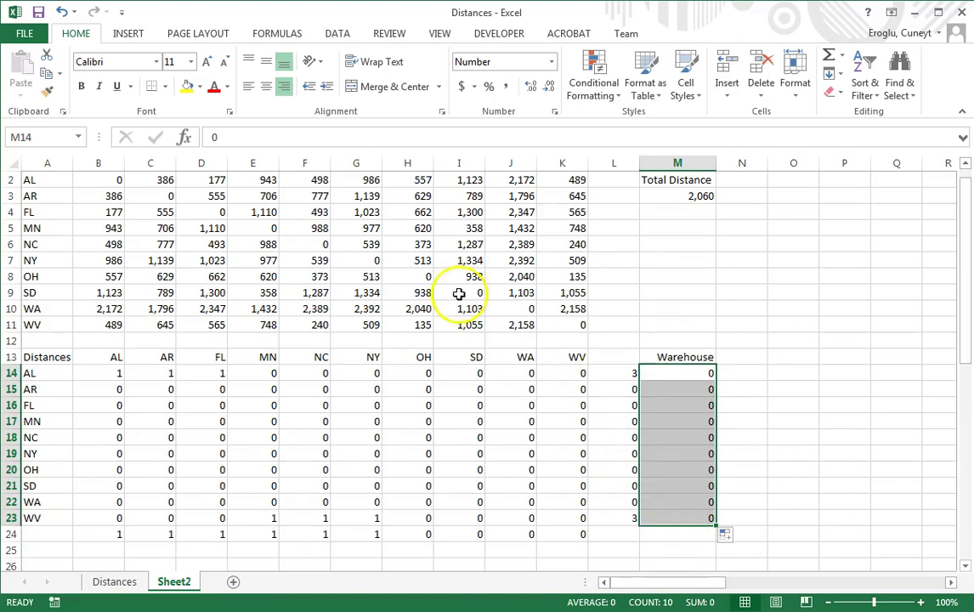
click(265, 88)
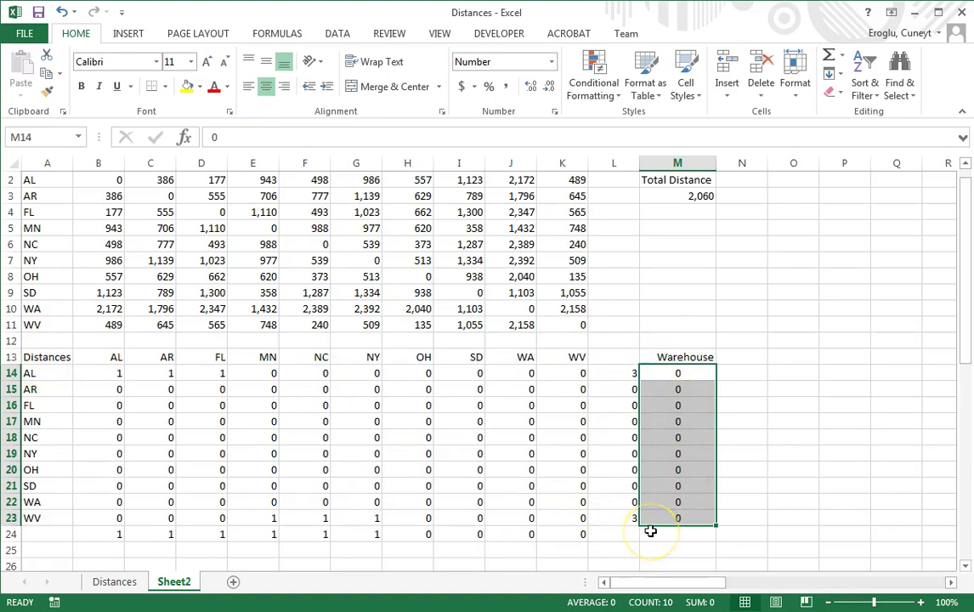
- Enter =M14*10 in N14 as the AL warehouse's assignment limit and fill the formula down to N23
click(735, 372)
text(=)
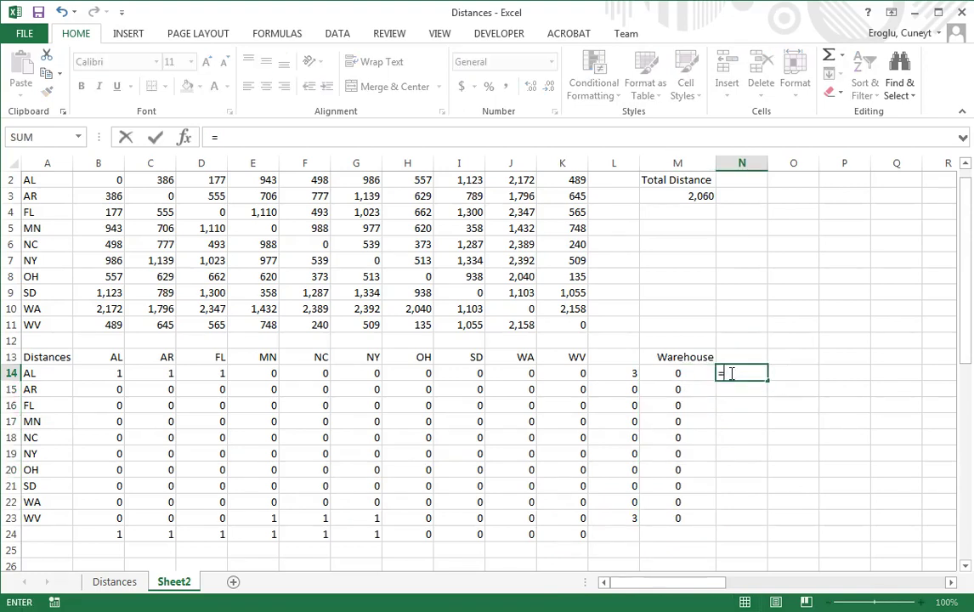
key(Left)
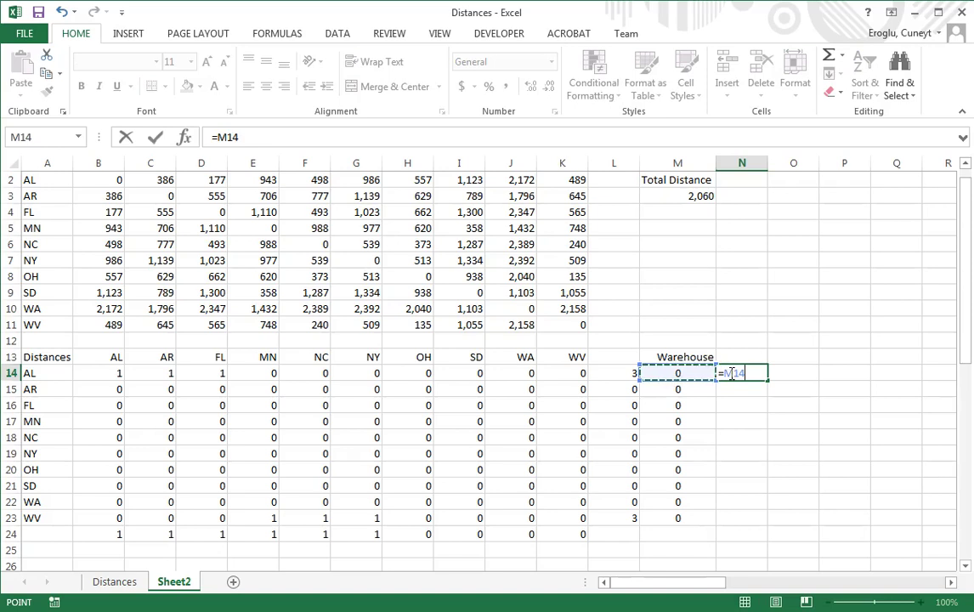
text(*10)
key(Return)
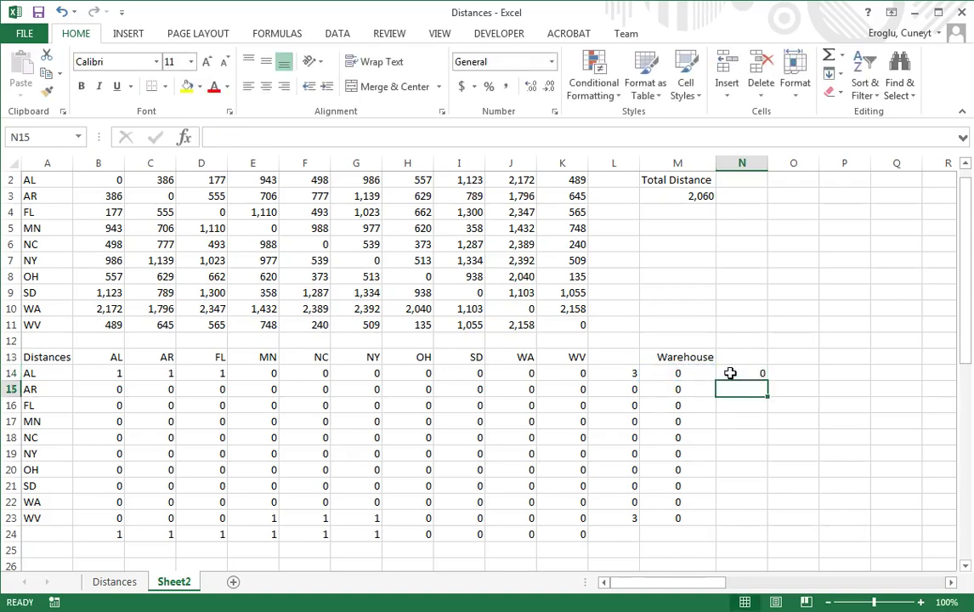
click(733, 373)
click(771, 381)
click(755, 373)
double_click(769, 380)
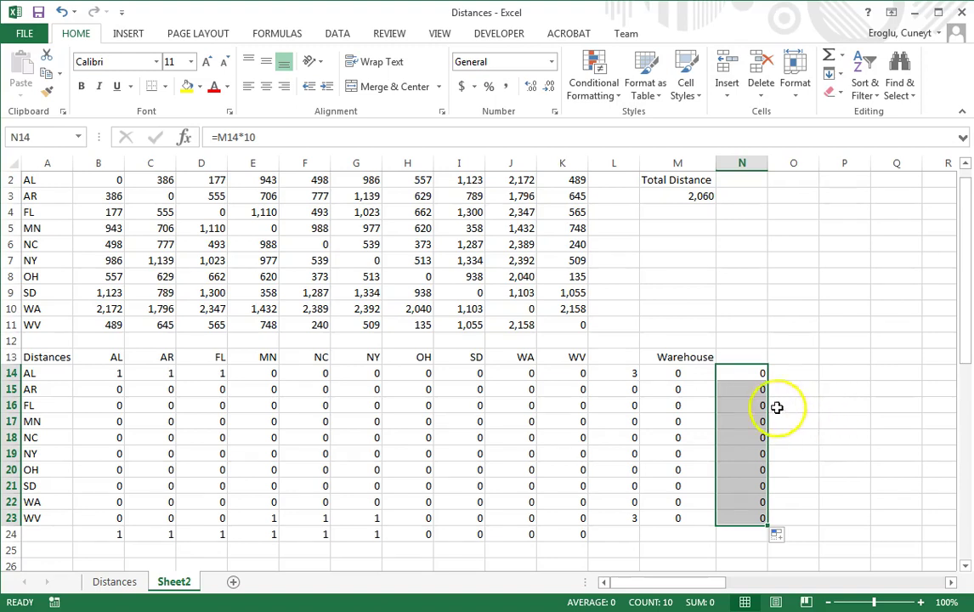
- Enter 1 in M14 to open the AL warehouse, and check N14, L14 and the warehouse range M14:M23
click(668, 377)
text(1)
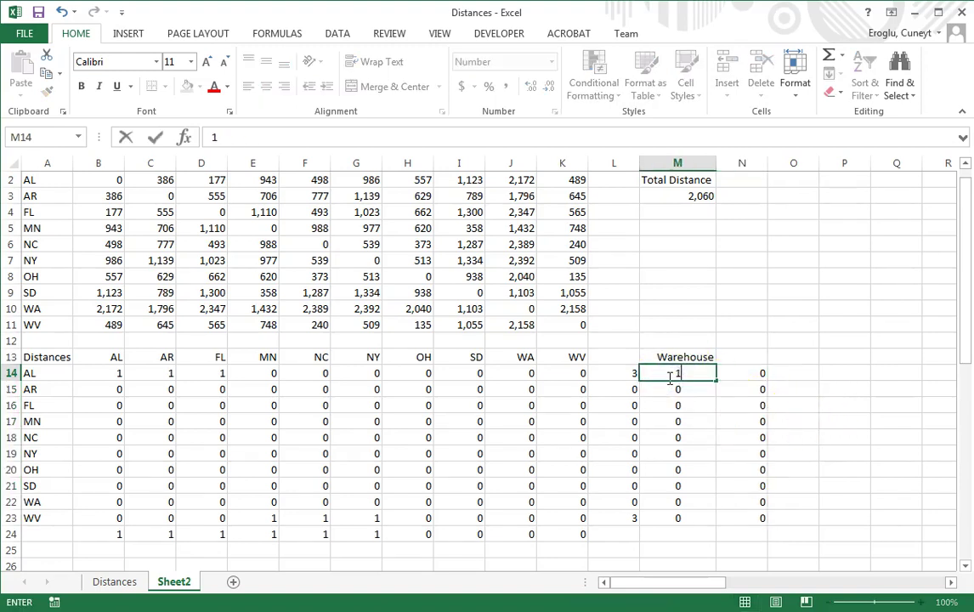
key(Return)
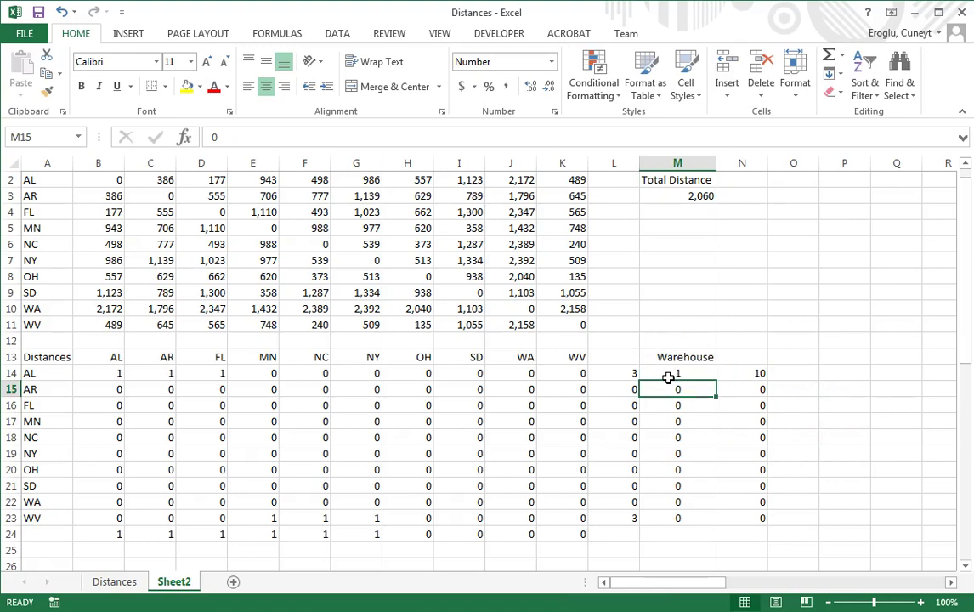
click(762, 373)
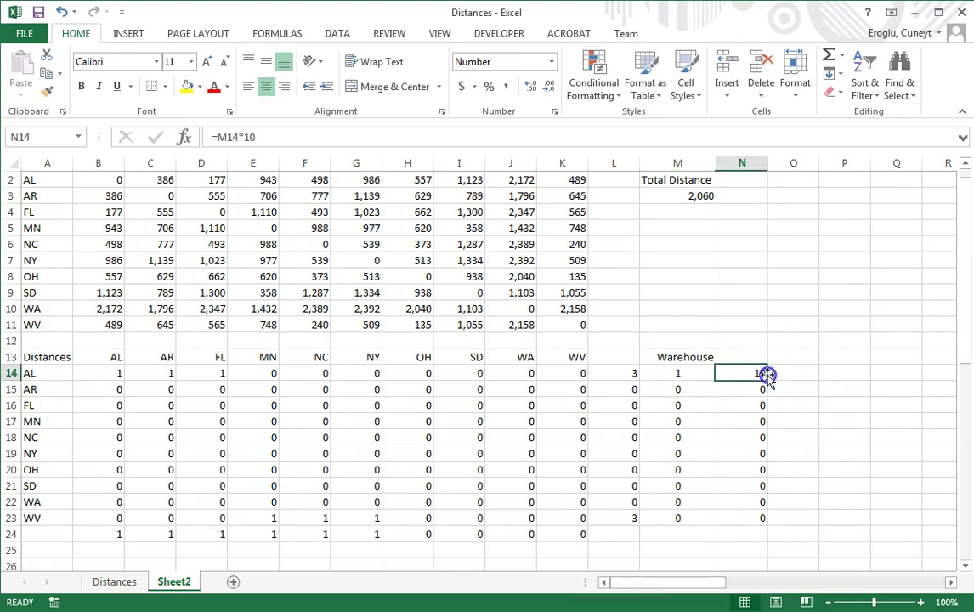
click(621, 375)
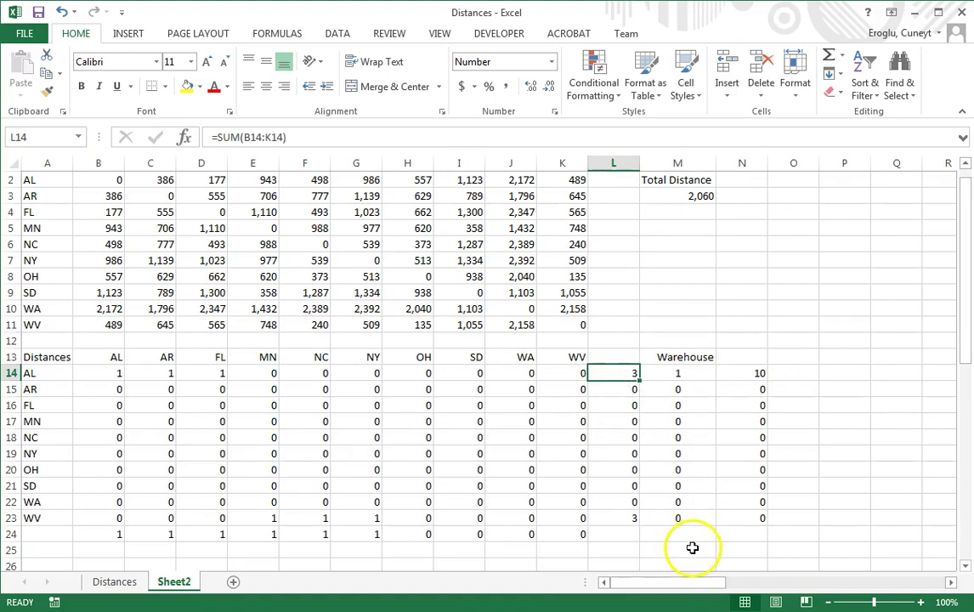
drag(685, 377, 689, 515)
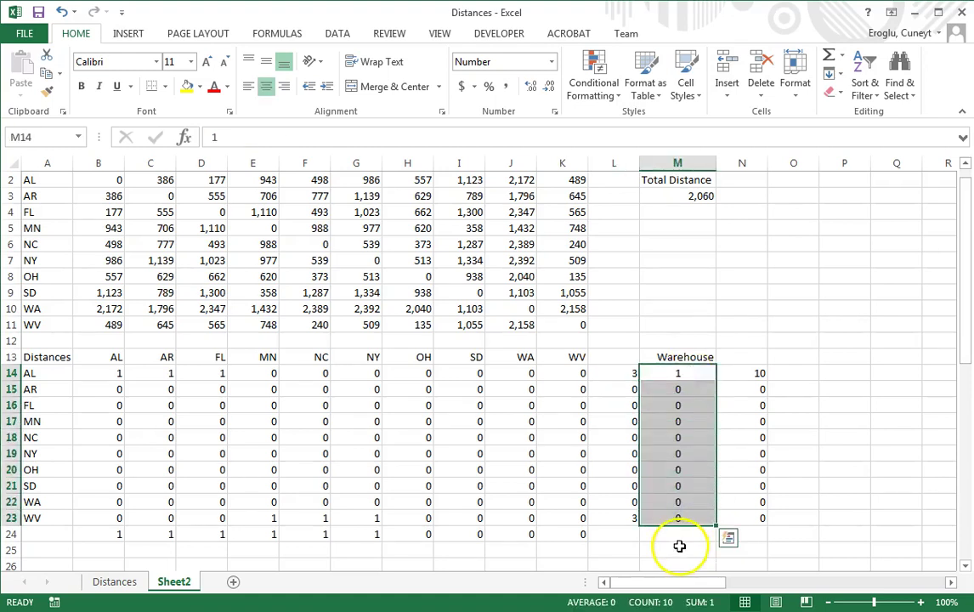
- Enter =SUM(M14:M23) in M24 to count the open warehouses, and check the formula
click(678, 535)
text(=sum()
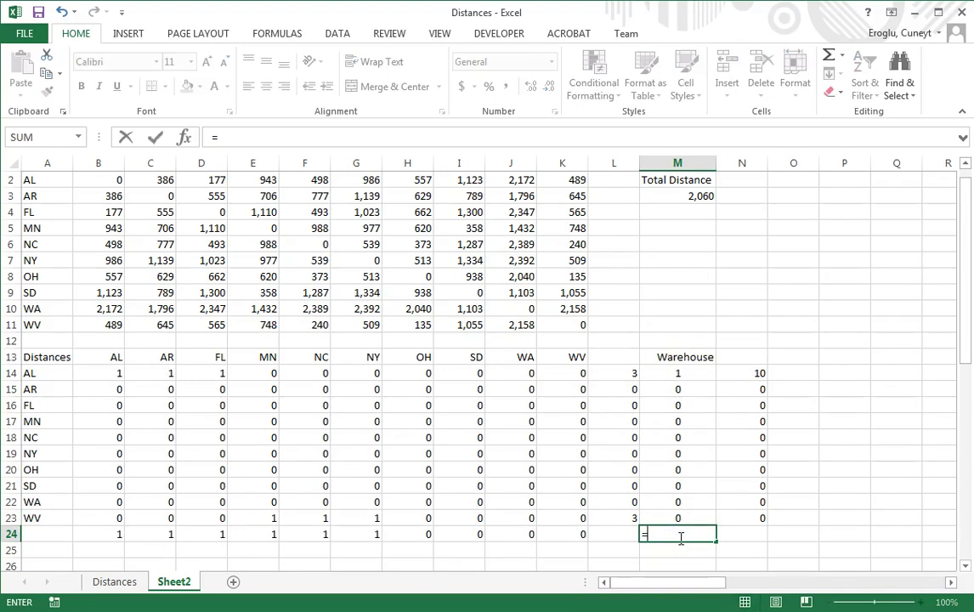
key(Up)
key(shift+Up)
key(shift+Up)
key(shift+Up)
key(shift+Up)
key(shift+Up)
key(shift+Up)
key(shift+Up)
key(shift+Up)
key(shift+Up)
key(Return)
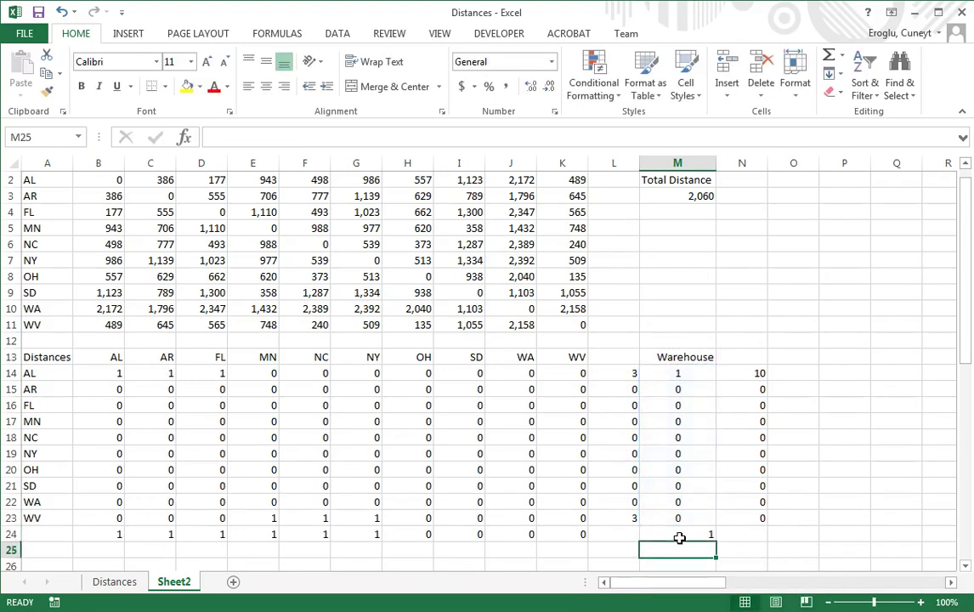
click(679, 532)
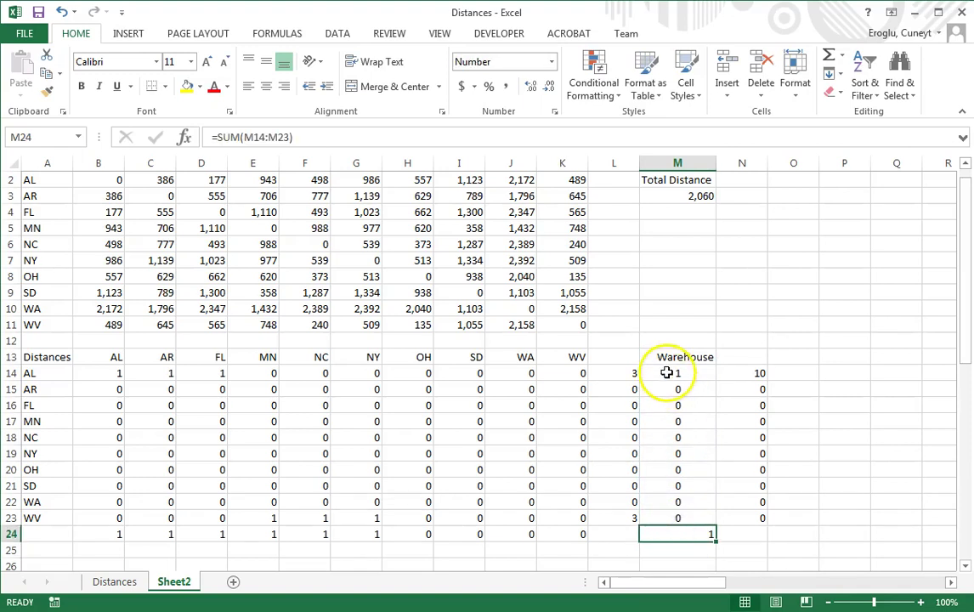
- Enter 1 in M23 to open the WV warehouse, and check the AL and WV row labels in A14 and A23
click(671, 518)
text(1)
key(Return)
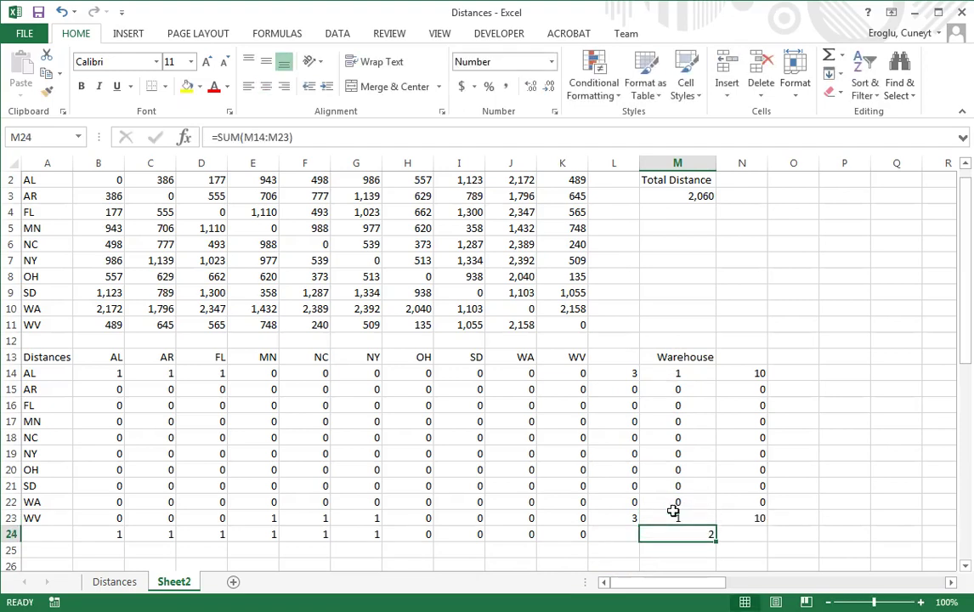
click(43, 371)
click(47, 516)
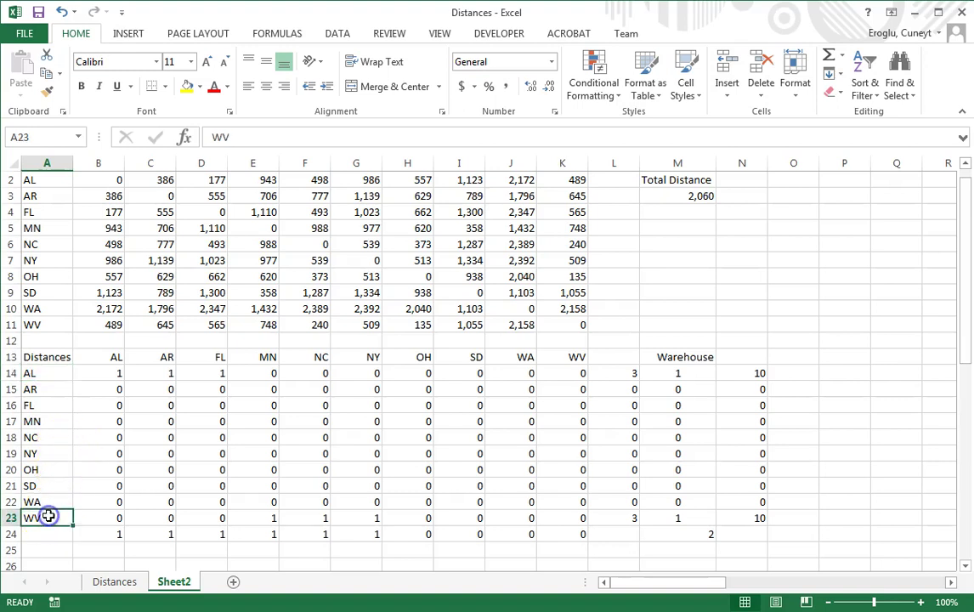
- Enter 1 in each of H23:K23 to assign OH, SD, WA and WV to the WV warehouse
click(425, 516)
text(1)
key(Tab)
text(1)
key(Tab)
text(1)
key(Tab)
text(1)
key(Tab)
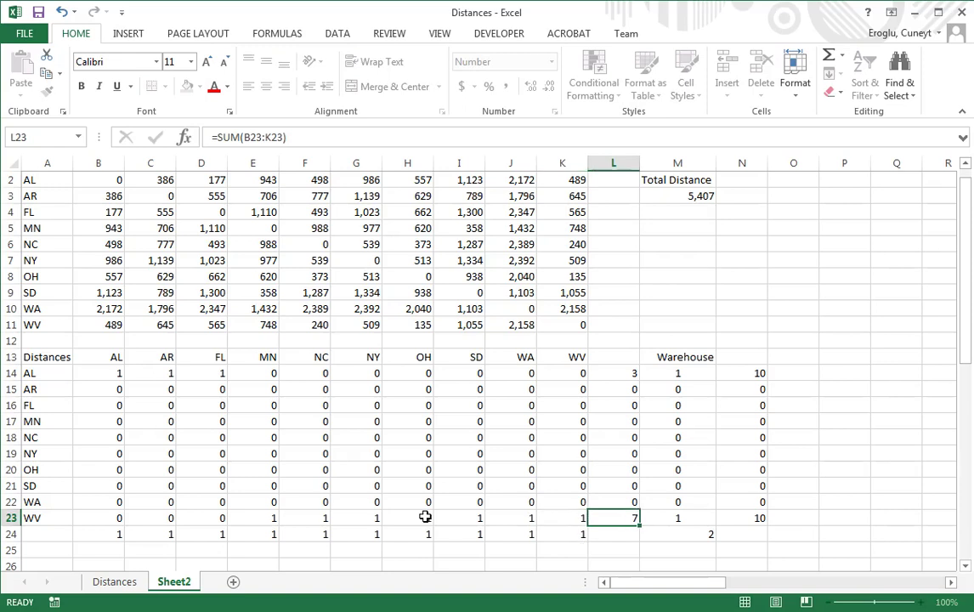
key(Up)
key(Down)
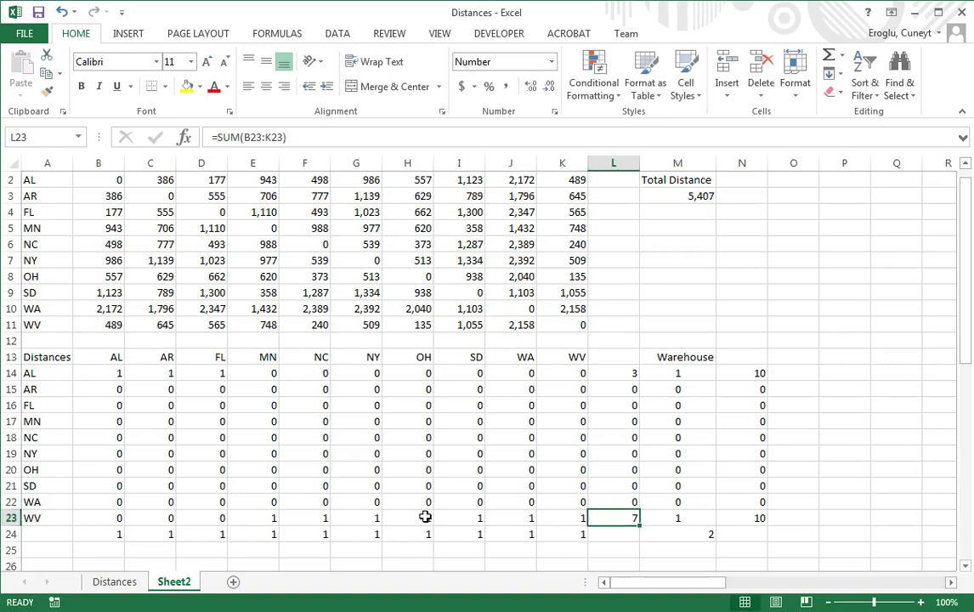
- Compare the AL and WV row sums in L14 and L23 with their warehouse values in M14 and M23
click(616, 374)
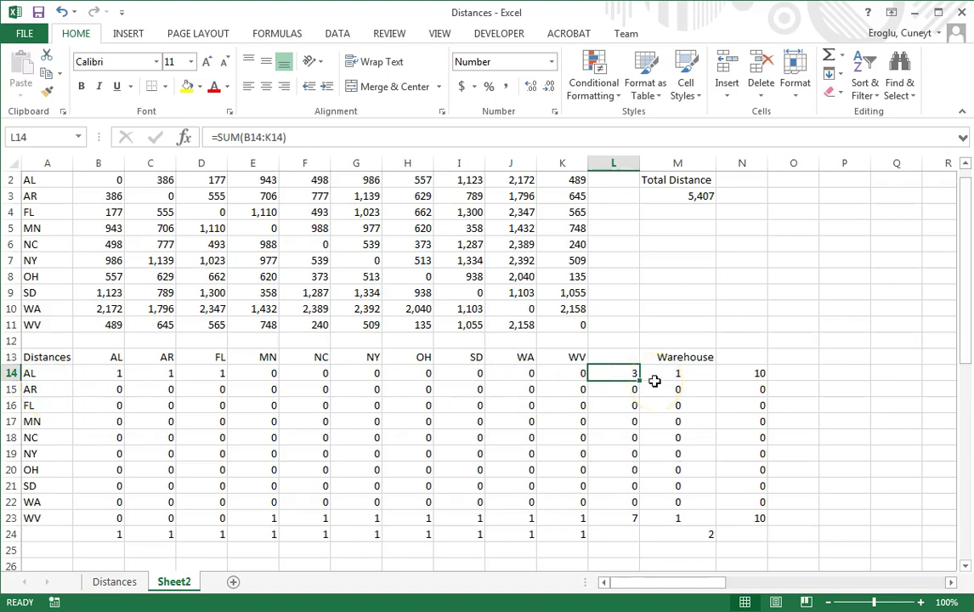
click(681, 371)
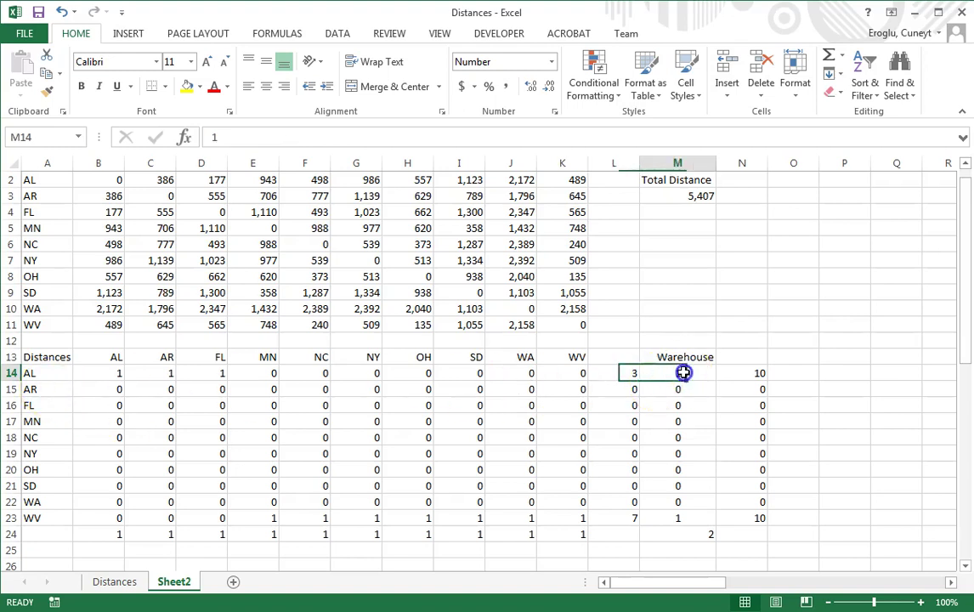
click(681, 516)
click(620, 373)
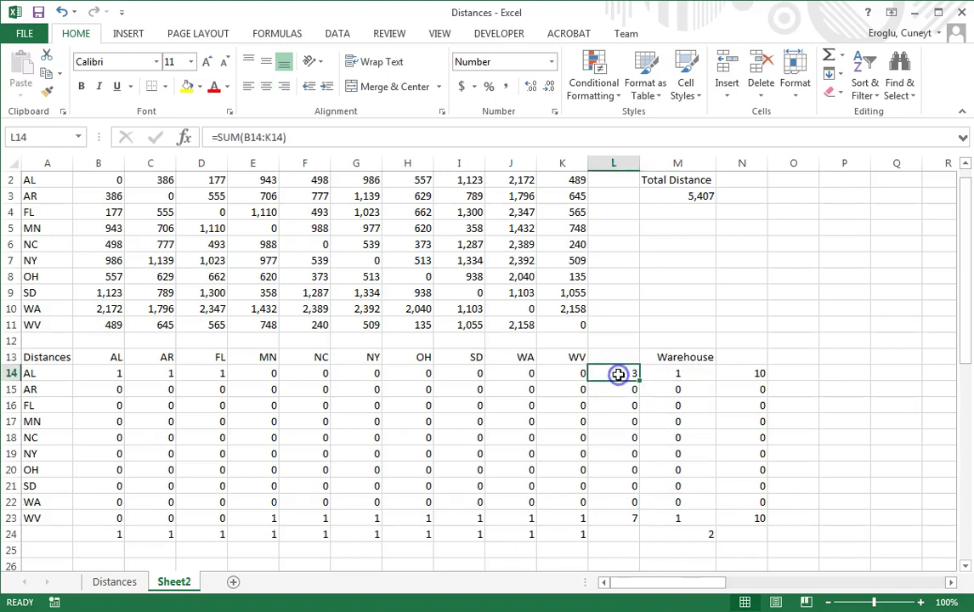
click(628, 516)
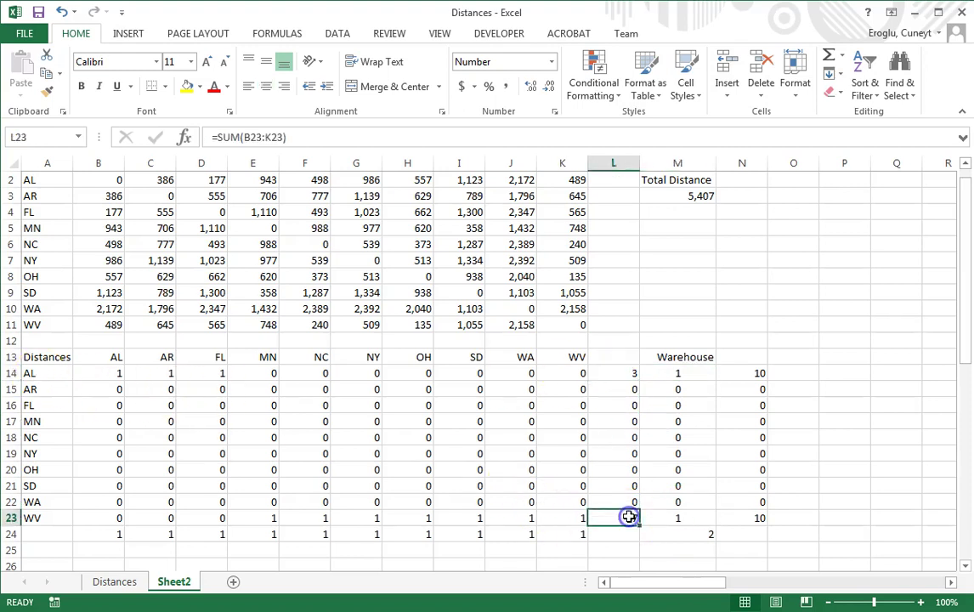
click(68, 501)
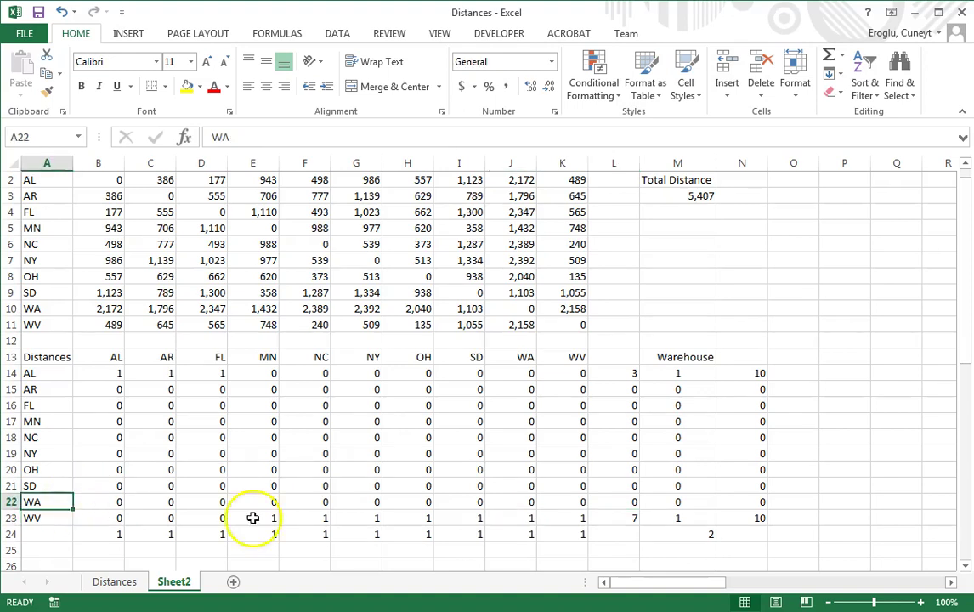
click(629, 517)
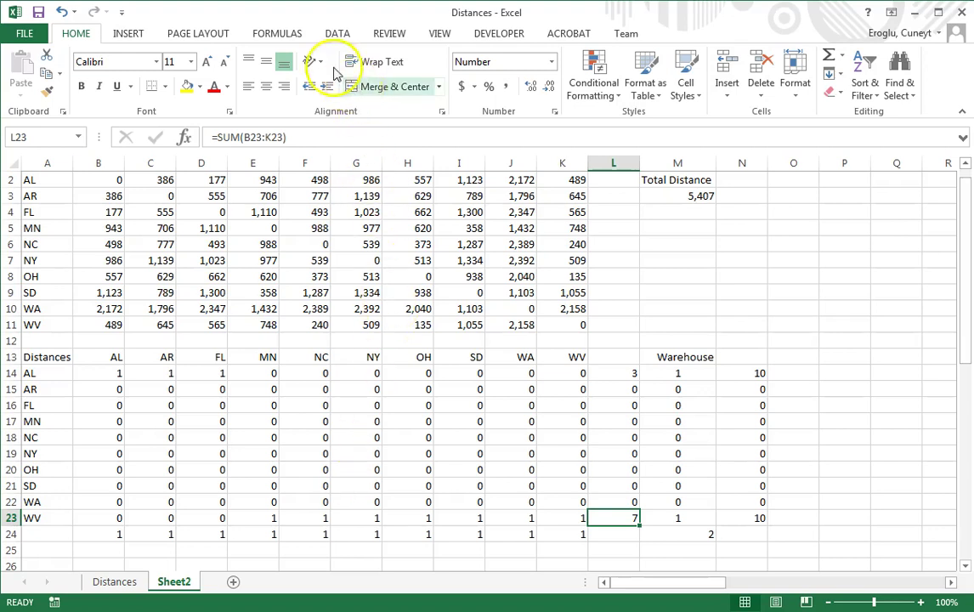
- Open Solver and set the objective to minimise the total distance in M3
click(335, 38)
click(874, 74)
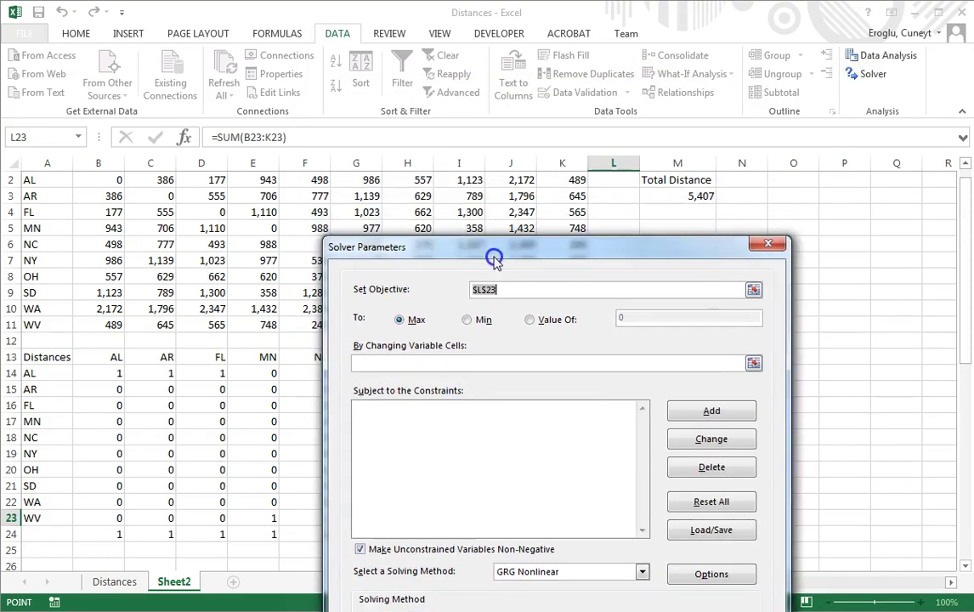
click(664, 194)
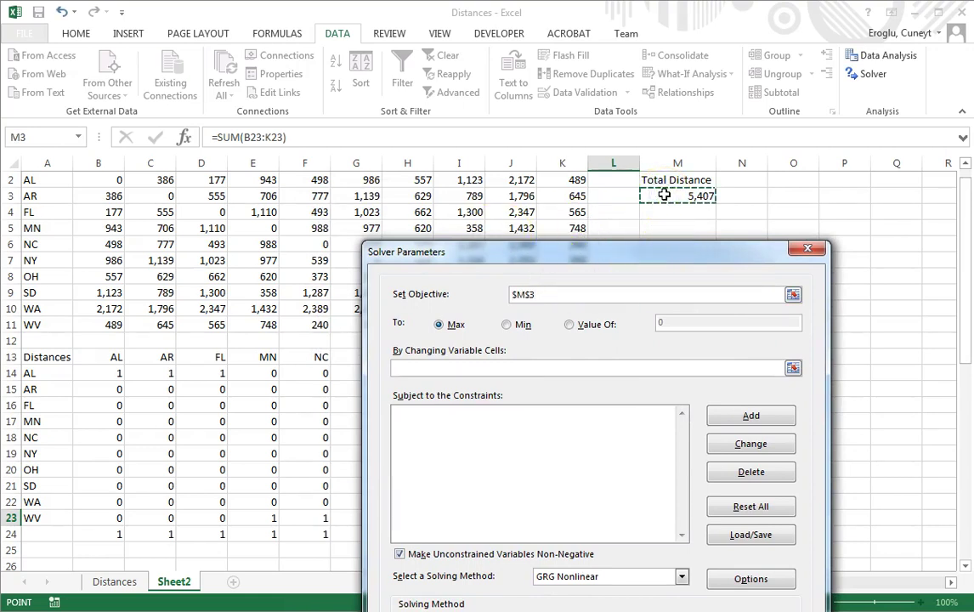
click(507, 324)
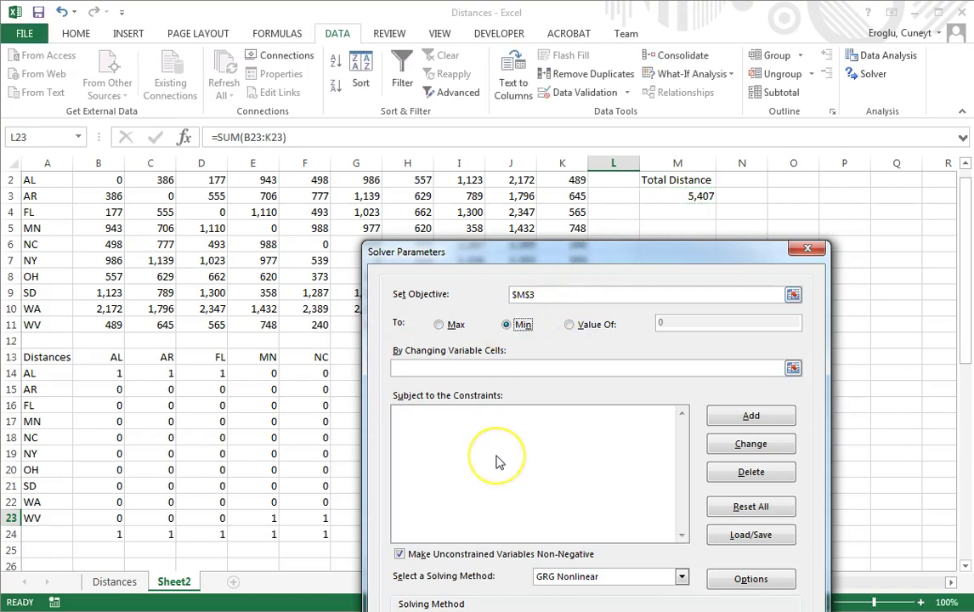
- Set Solver's changing variable cells to the assignment matrix B14:K23 and the warehouse cells M14:M23
click(403, 364)
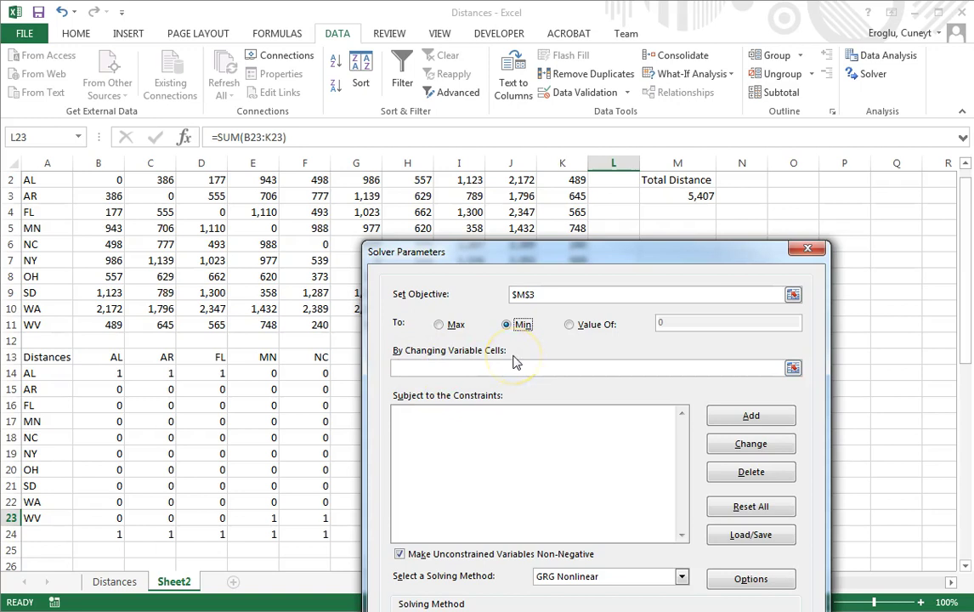
click(793, 368)
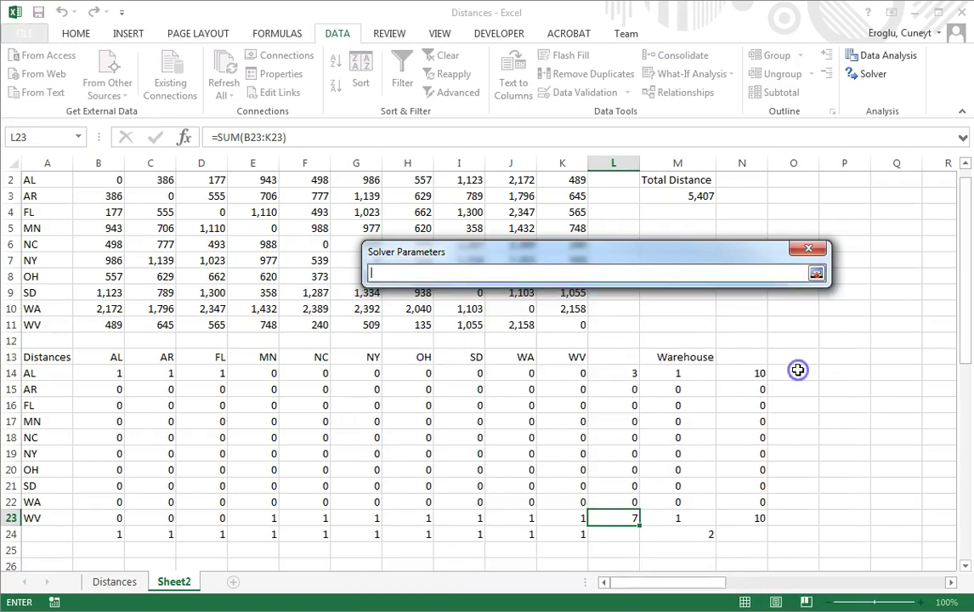
click(114, 374)
drag(114, 374, 549, 514)
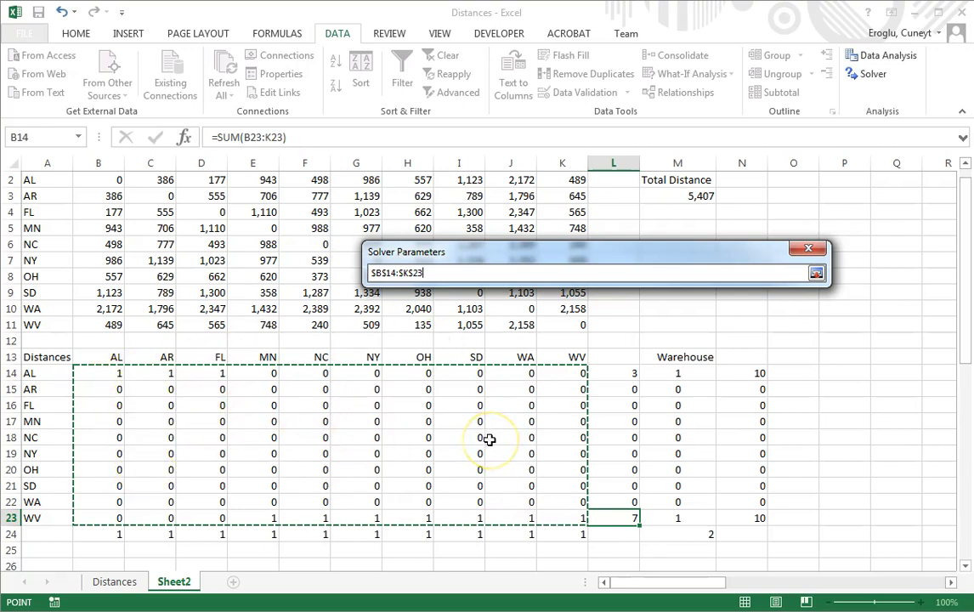
text(,)
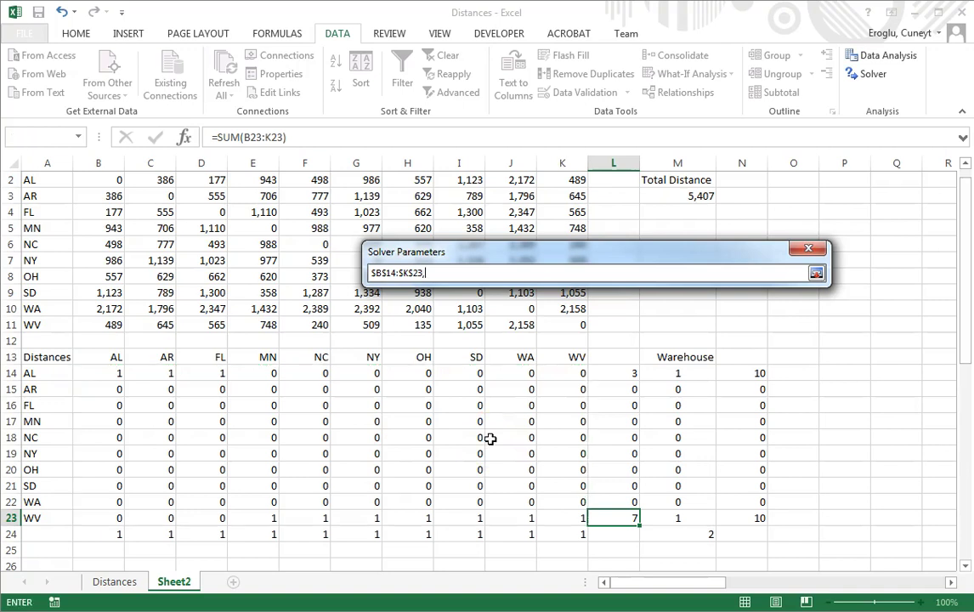
click(666, 372)
drag(667, 384, 670, 521)
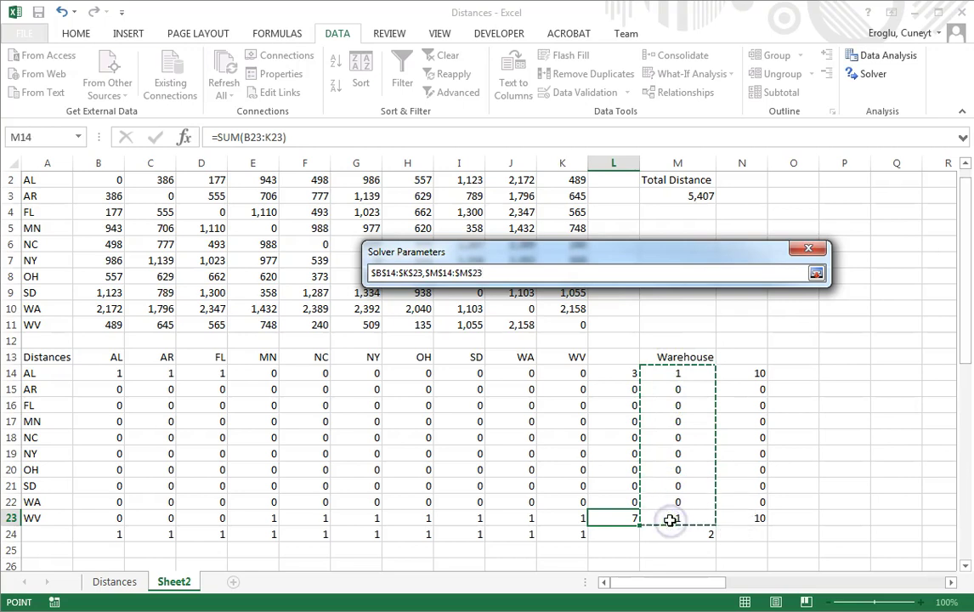
click(816, 273)
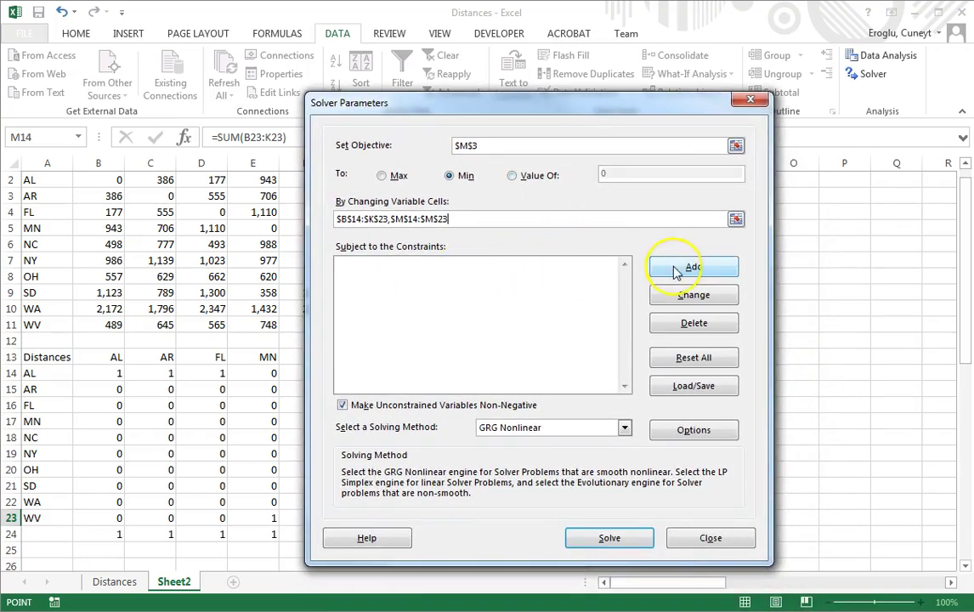
- Add a Solver constraint requiring the column sums B24:K24 to equal 1
click(675, 268)
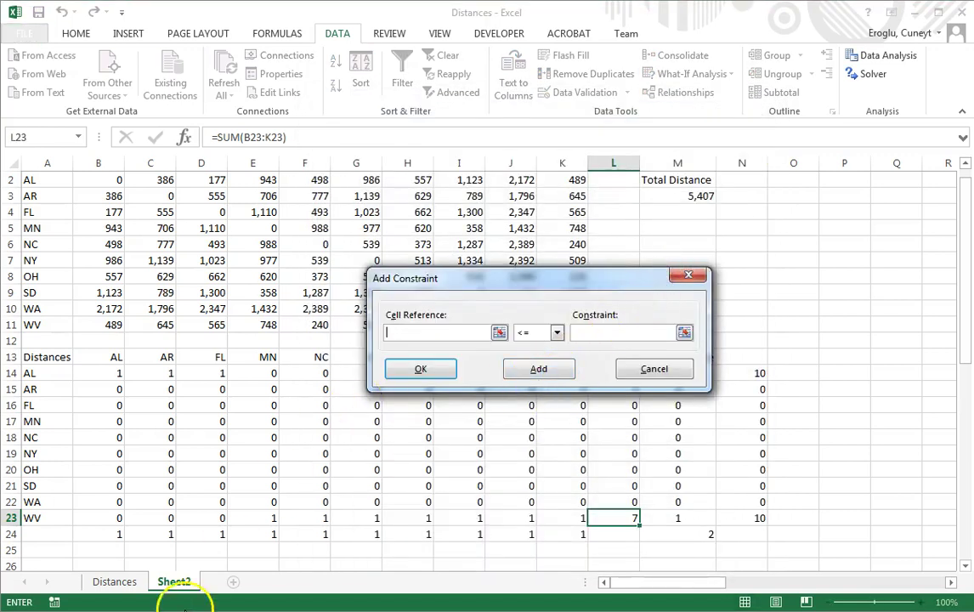
drag(93, 532, 553, 535)
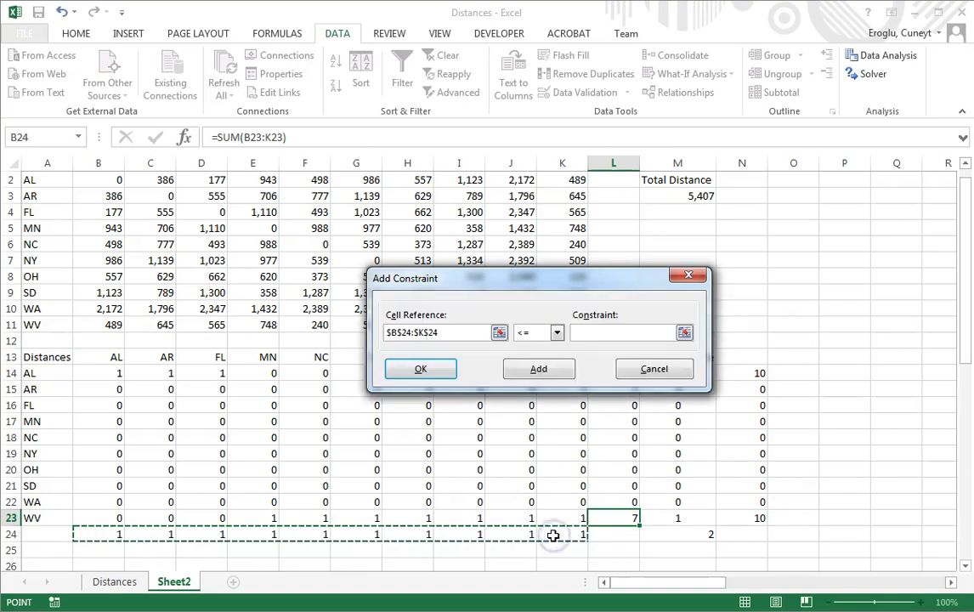
click(556, 332)
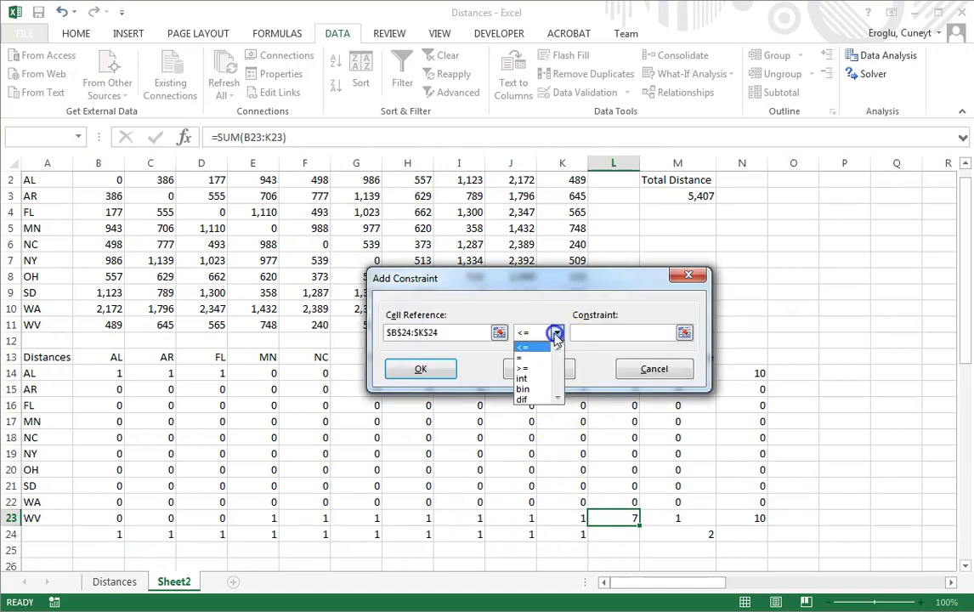
click(540, 361)
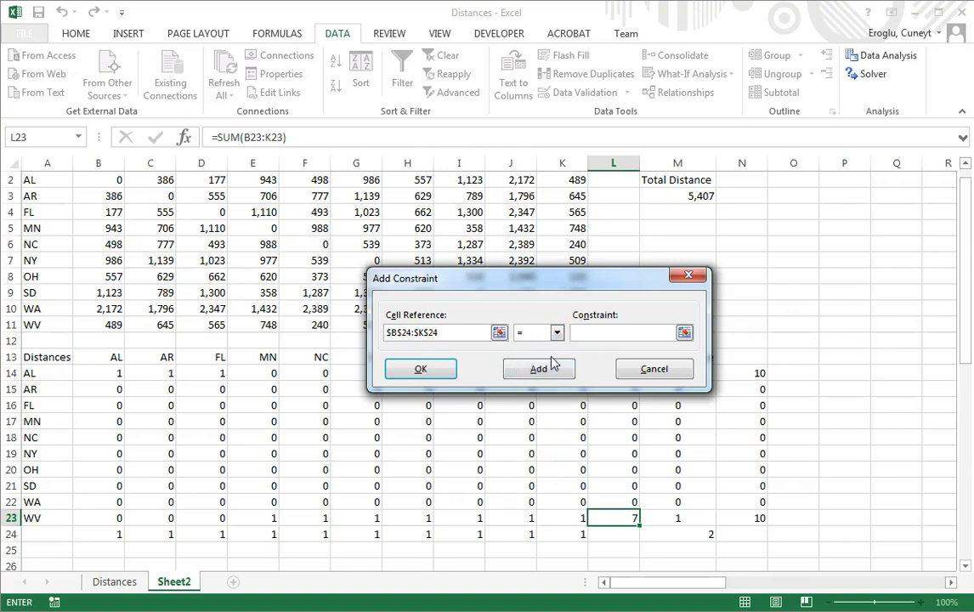
click(424, 372)
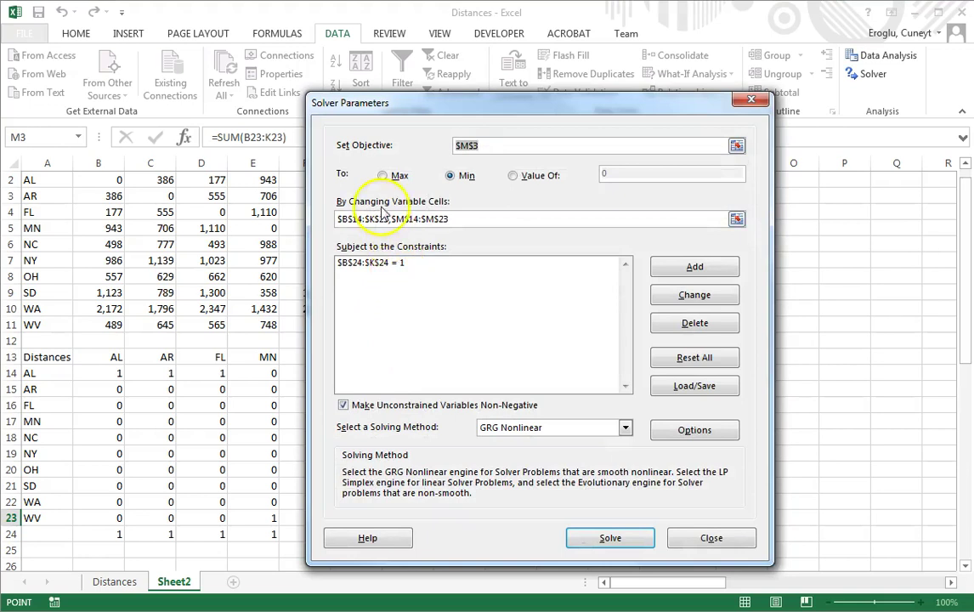
- Add a Solver constraint requiring the row sums L14:L23 to be less than or equal to the limits in N14:N23
drag(412, 103, 551, 103)
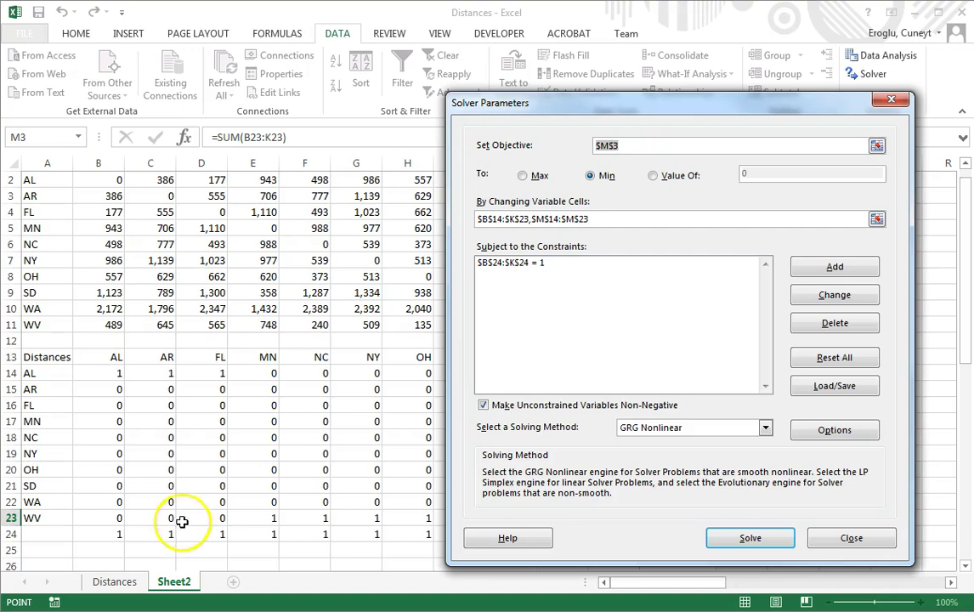
click(594, 118)
drag(595, 118, 236, 105)
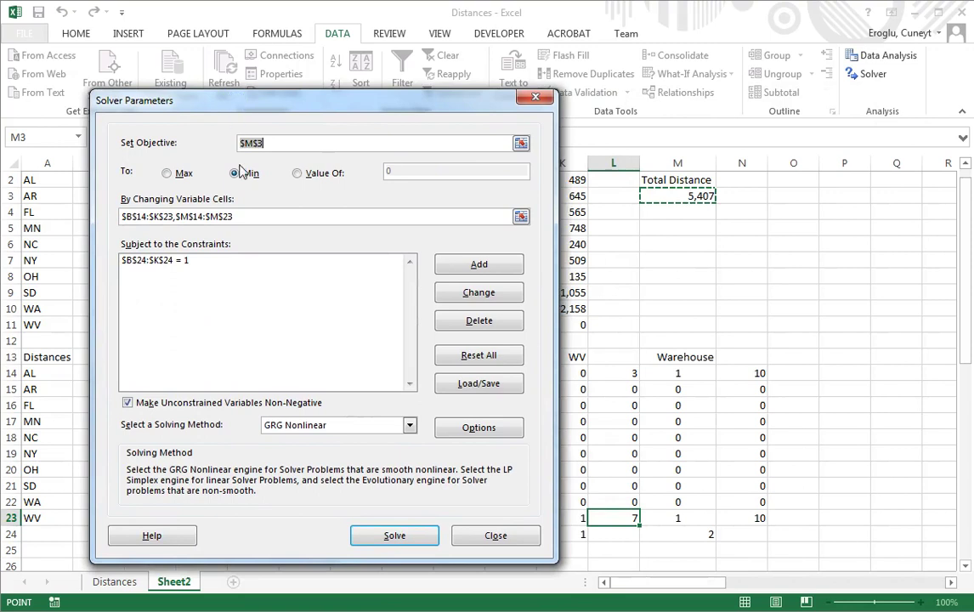
click(453, 270)
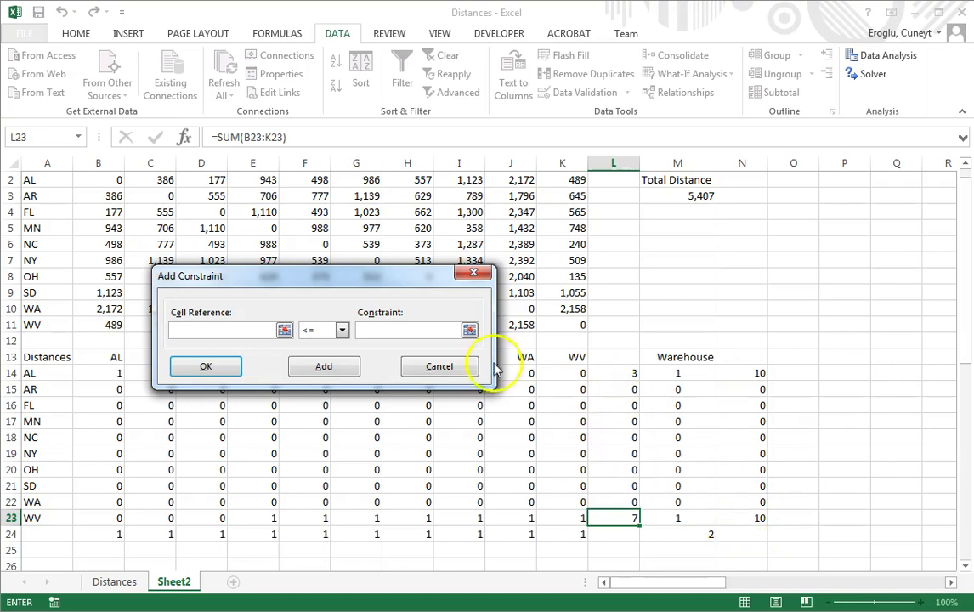
drag(616, 372, 625, 516)
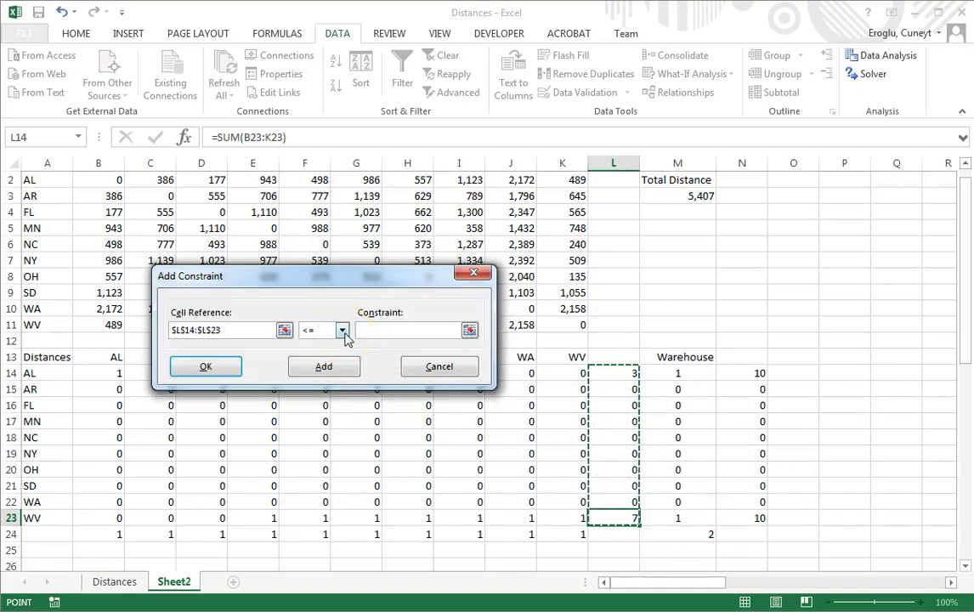
drag(745, 372, 744, 518)
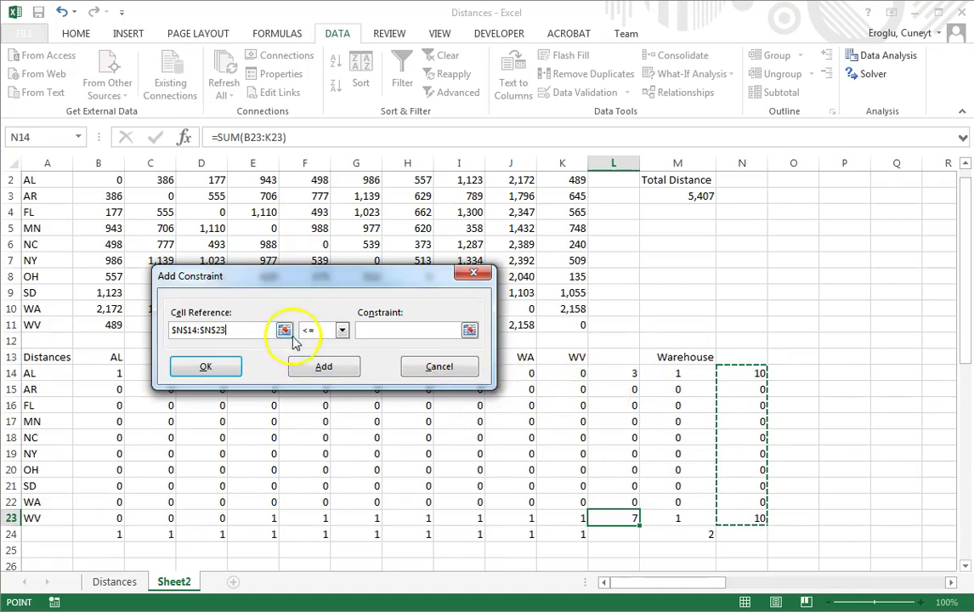
drag(622, 373, 626, 513)
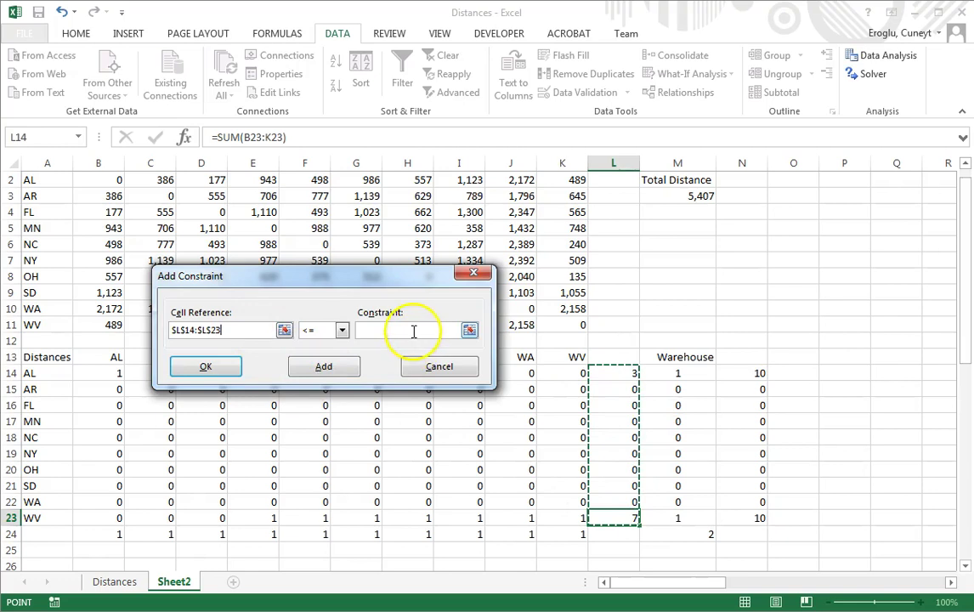
click(468, 330)
drag(723, 378, 748, 518)
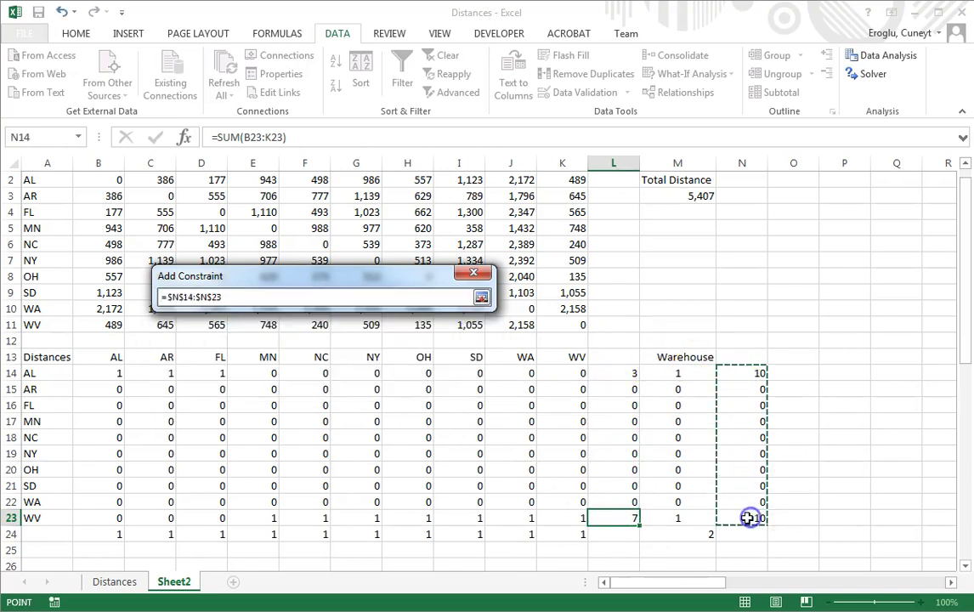
click(481, 296)
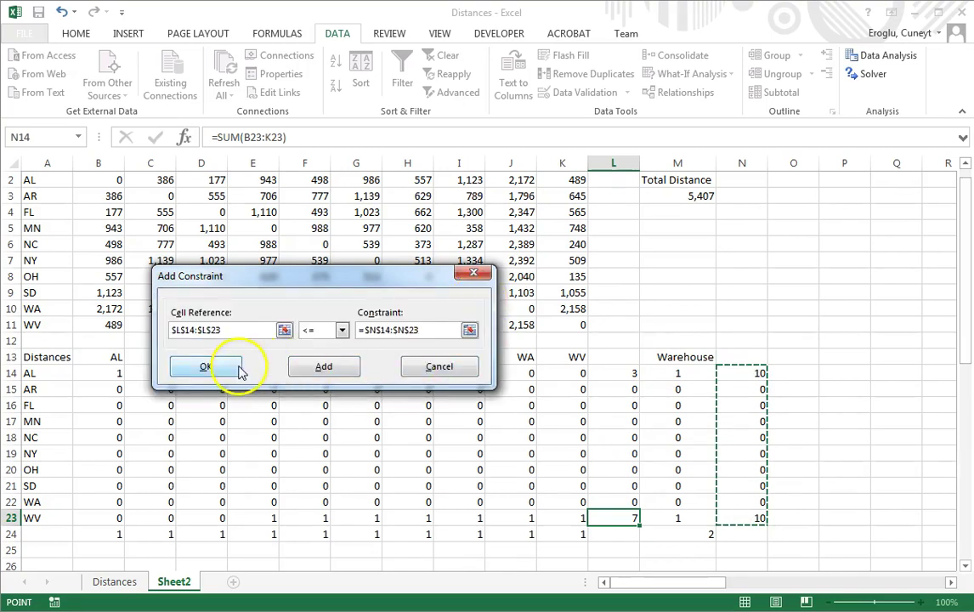
click(206, 367)
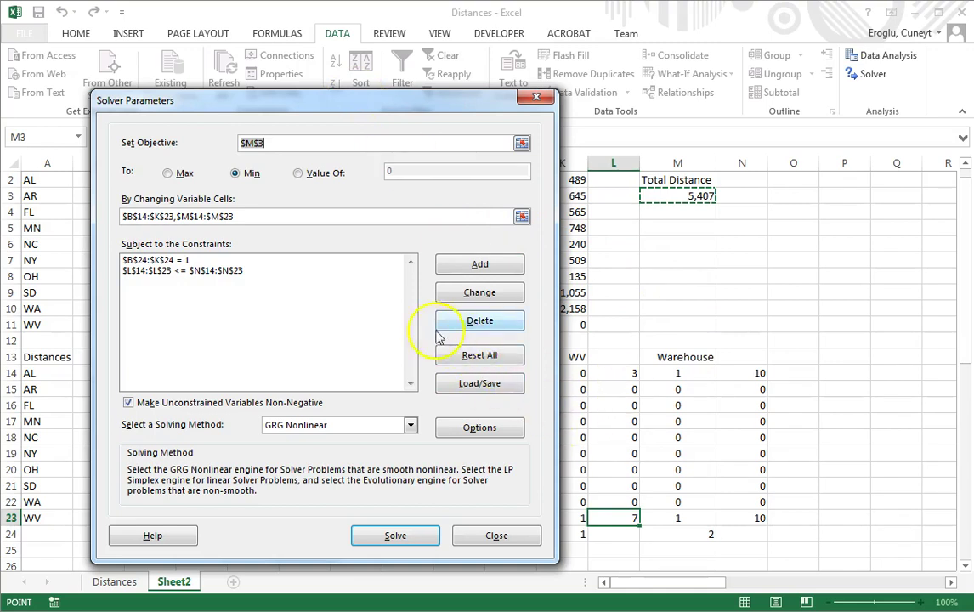
- Add a Solver constraint making the warehouse cells M14:M23 binary
click(480, 265)
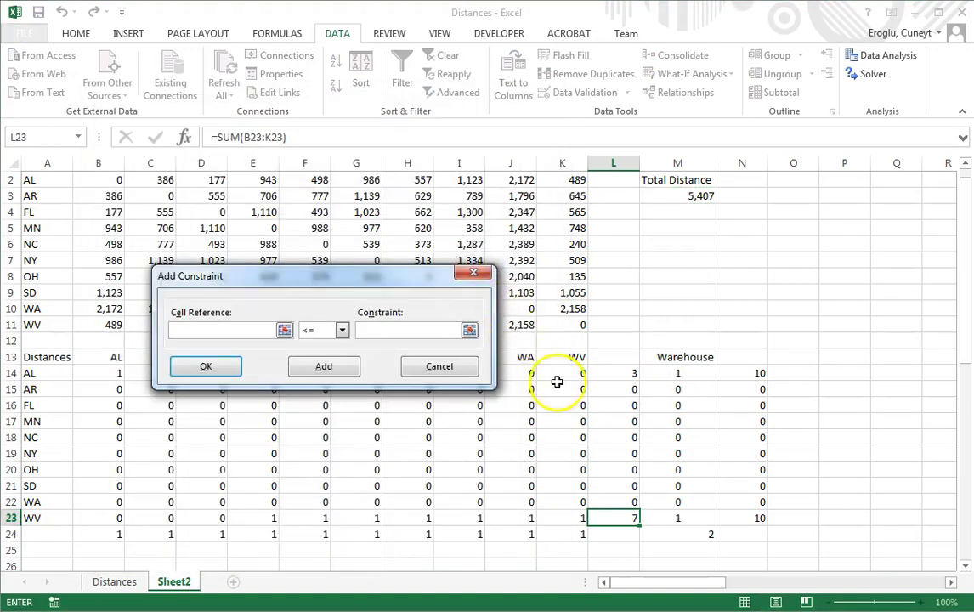
drag(669, 373, 679, 517)
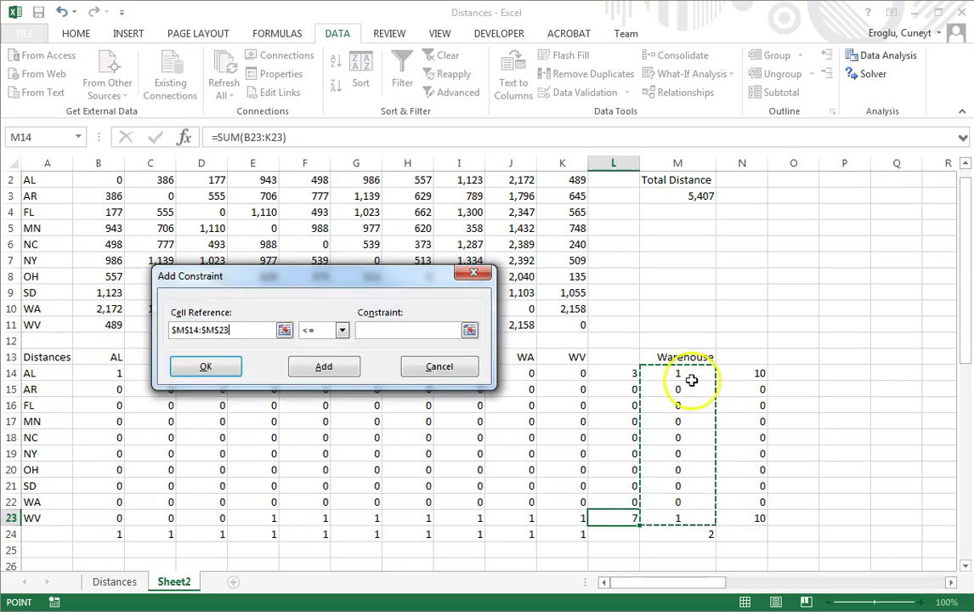
click(341, 330)
click(325, 386)
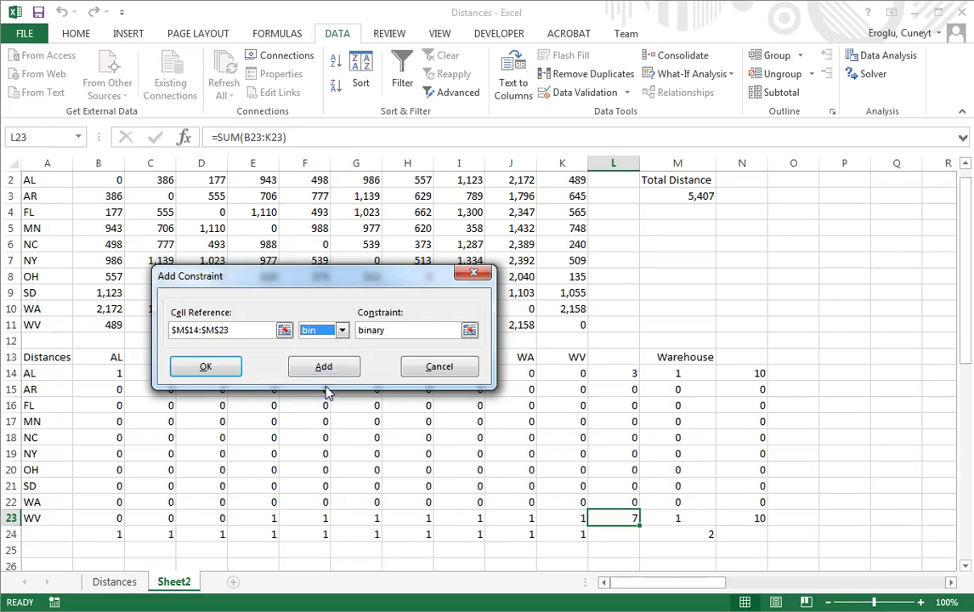
click(314, 366)
- Add a Solver constraint making the assignment matrix B14:K23 binary and return to the Solver parameters
drag(304, 280, 326, 196)
click(101, 372)
mouse_move(100, 371)
mouse_down()
mouse_move(365, 475)
mouse_move(543, 518)
mouse_up()
click(364, 247)
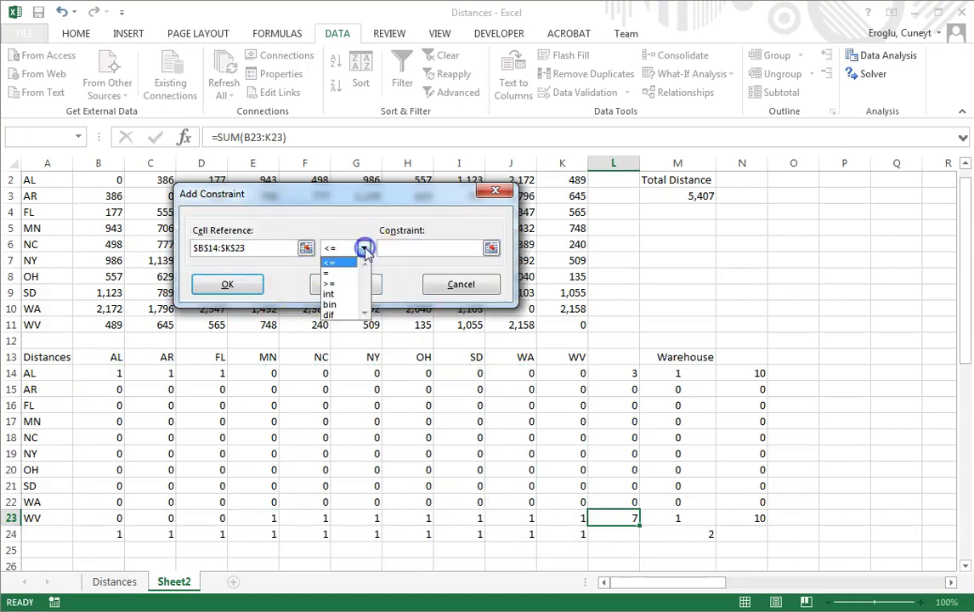
click(331, 304)
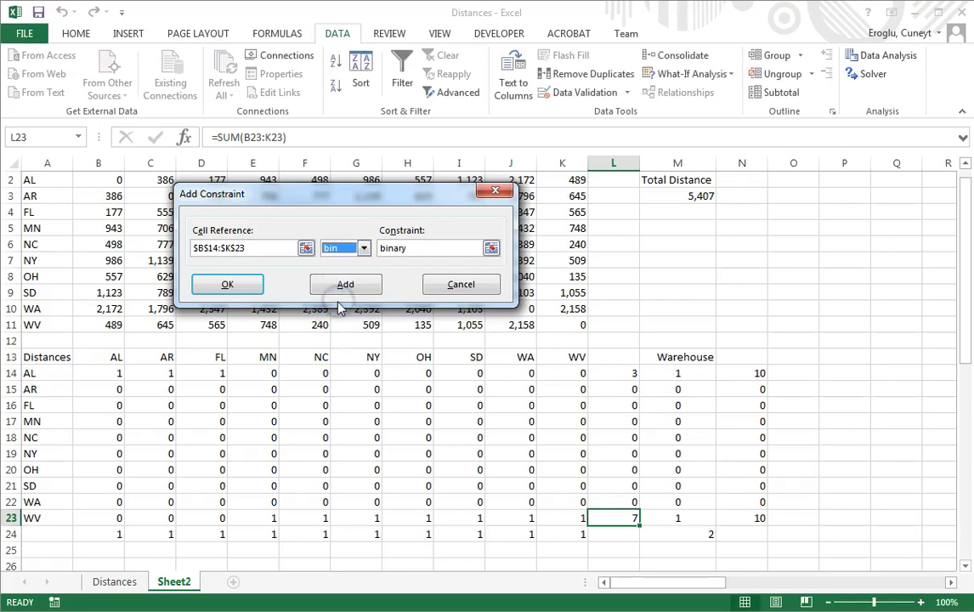
click(241, 294)
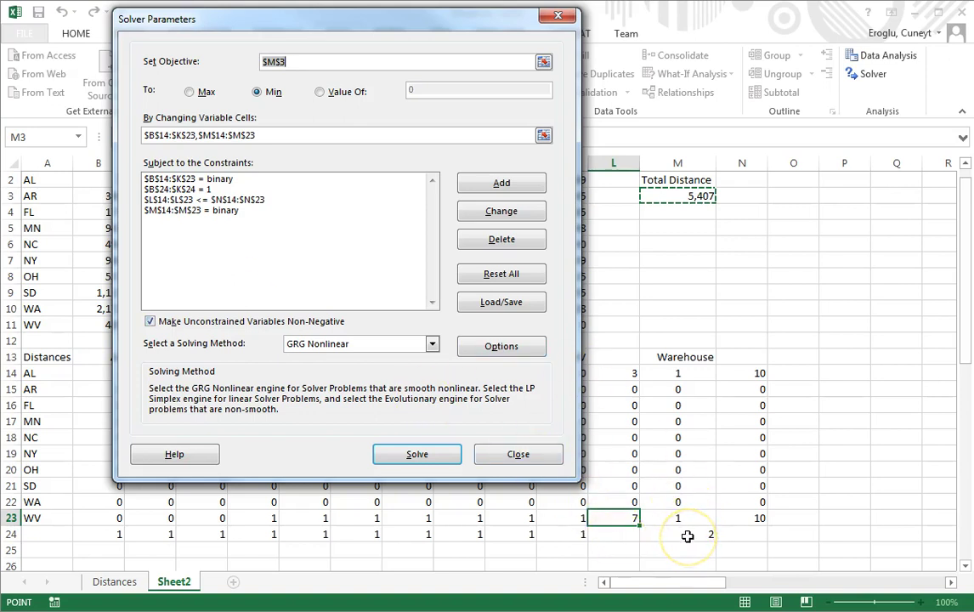
- Add a Solver constraint requiring the warehouse total in M24 to equal 1
click(501, 186)
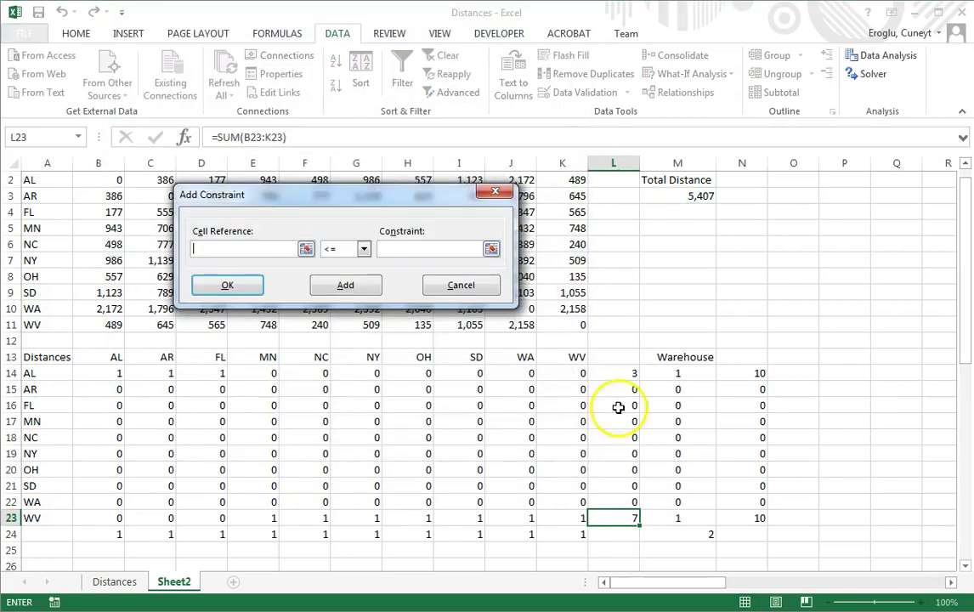
click(686, 535)
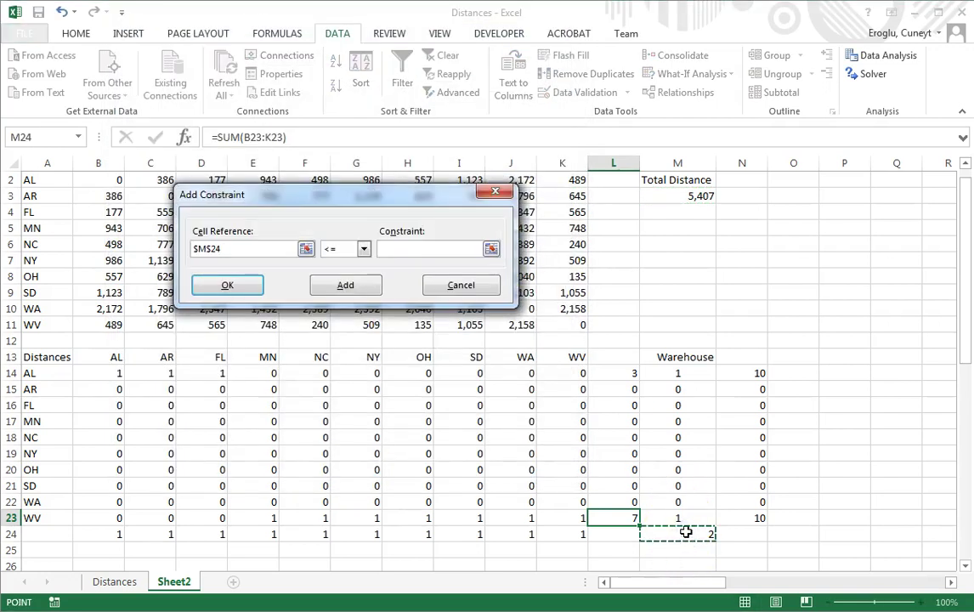
click(364, 248)
click(358, 274)
click(412, 251)
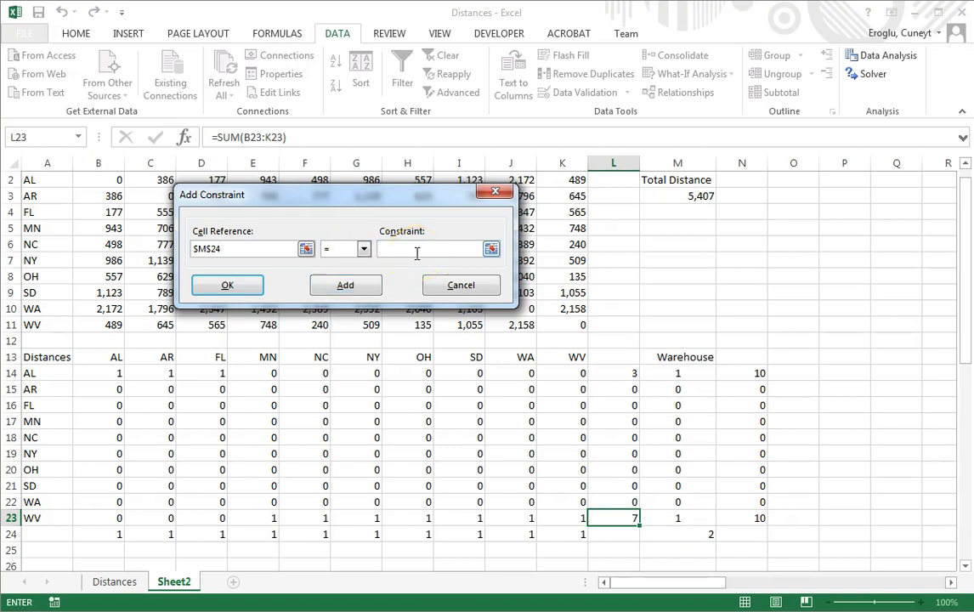
text(1)
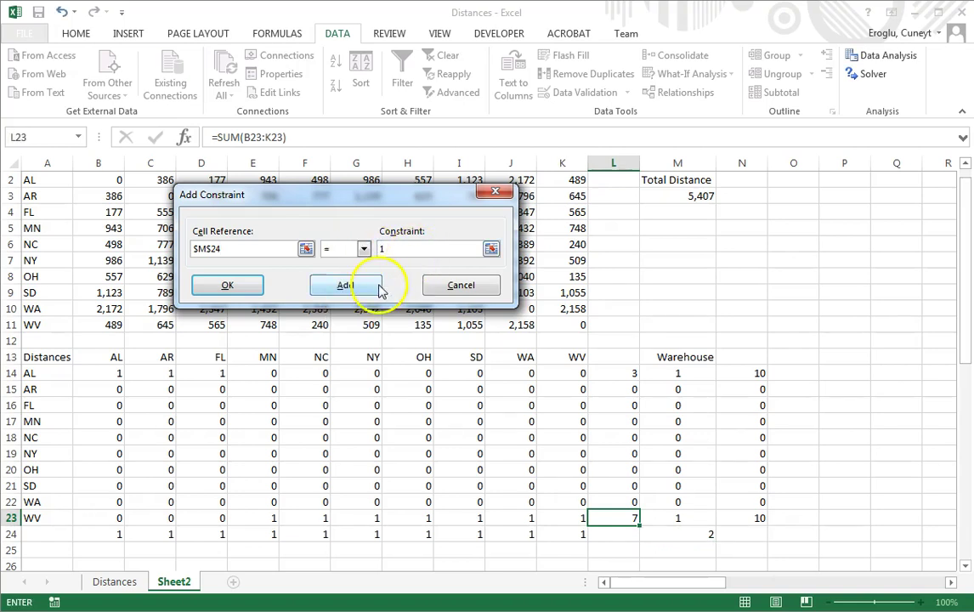
click(245, 286)
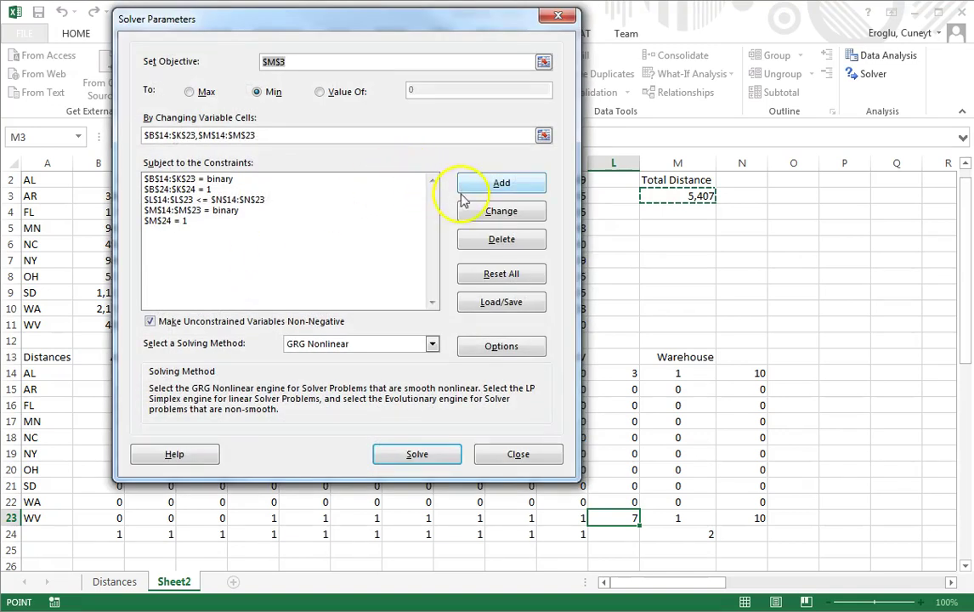
- Solve the one-warehouse model, keeping the Solver solution, and review the warehouse and assignment cells in row 15 and the total in M24
click(436, 454)
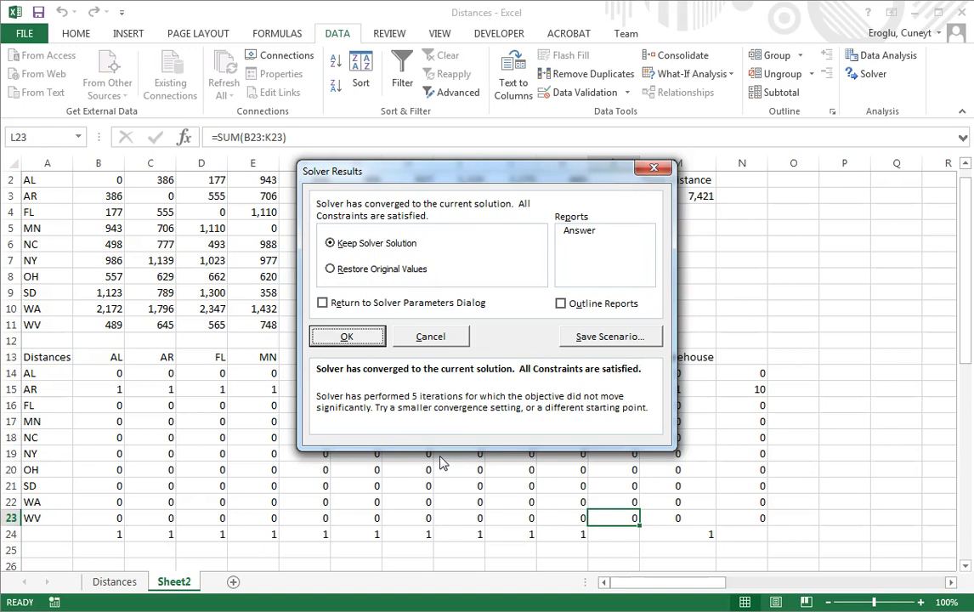
click(379, 336)
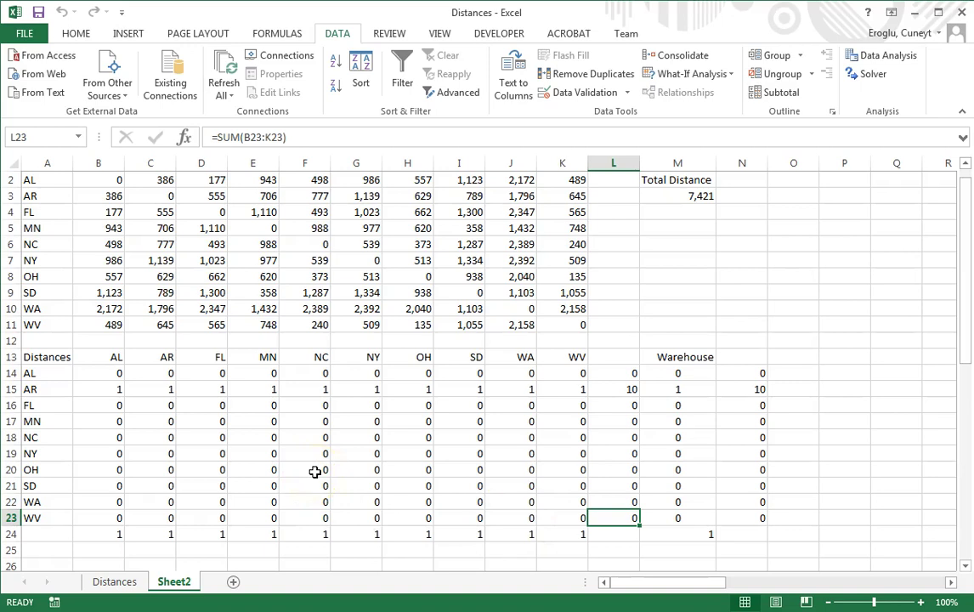
click(691, 390)
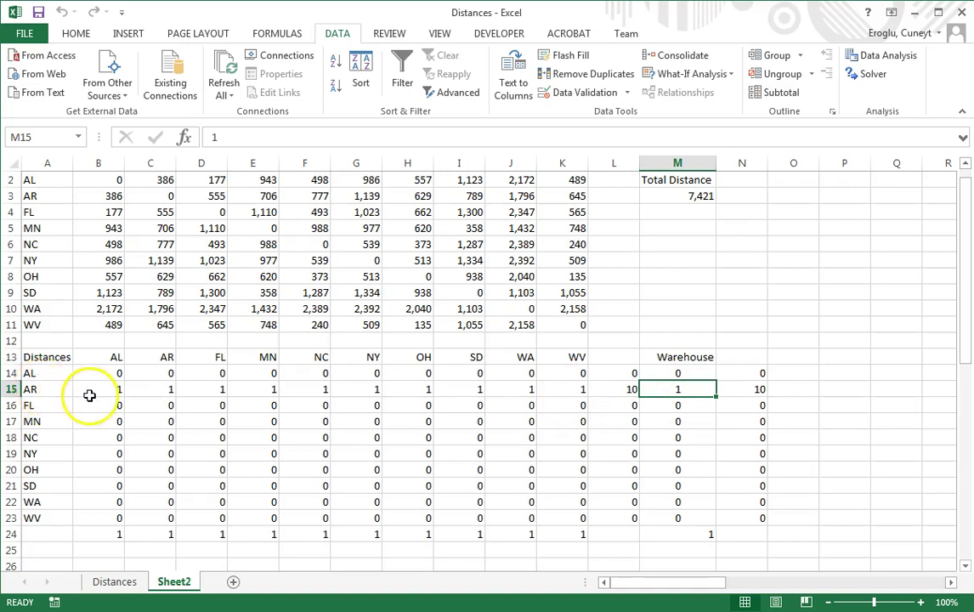
drag(94, 390, 552, 388)
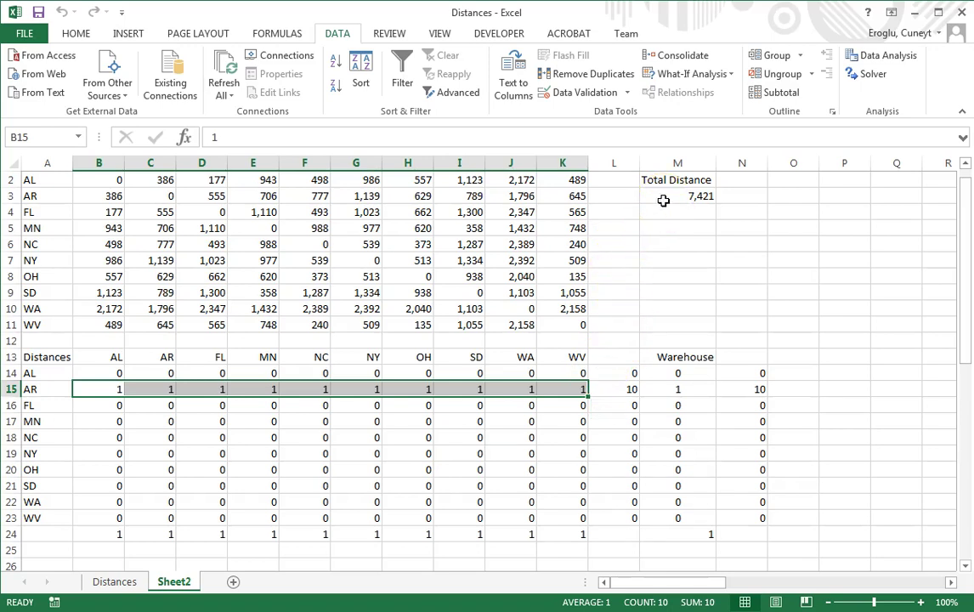
click(692, 535)
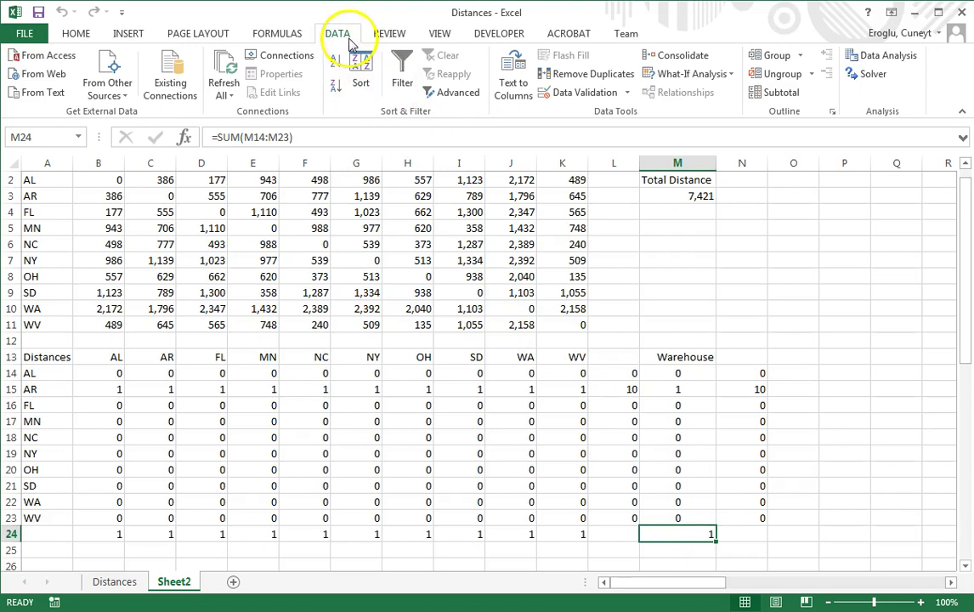
- Reopen Solver and change the constraint on the warehouse total M24 to equal 2
click(867, 73)
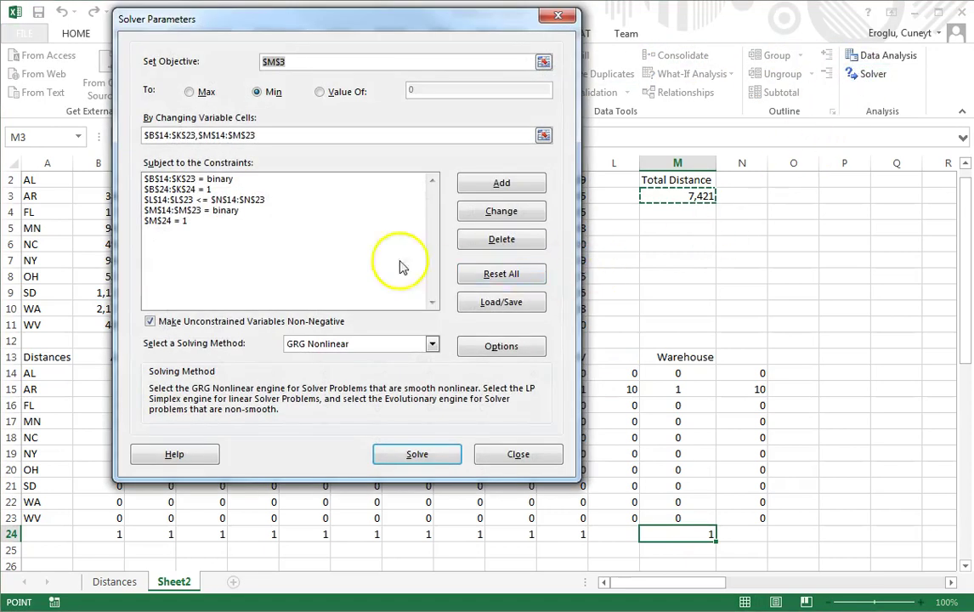
click(175, 222)
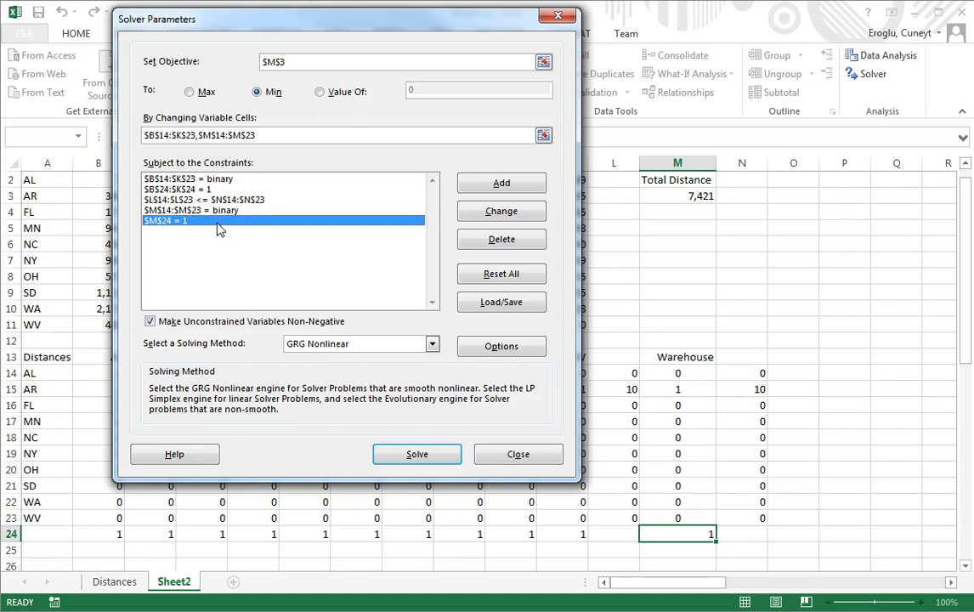
click(240, 223)
click(478, 220)
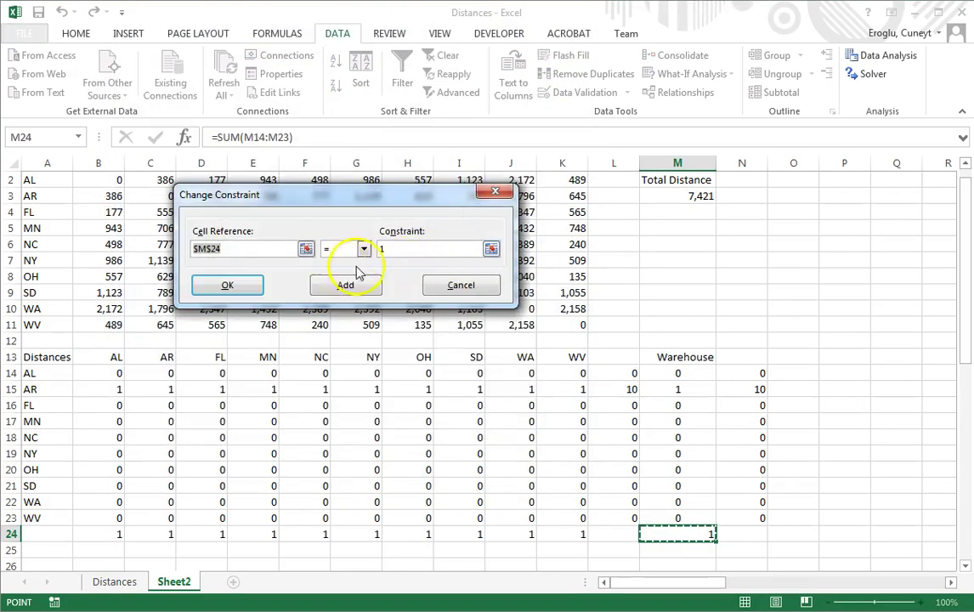
click(401, 255)
key(BackSpace)
text(2)
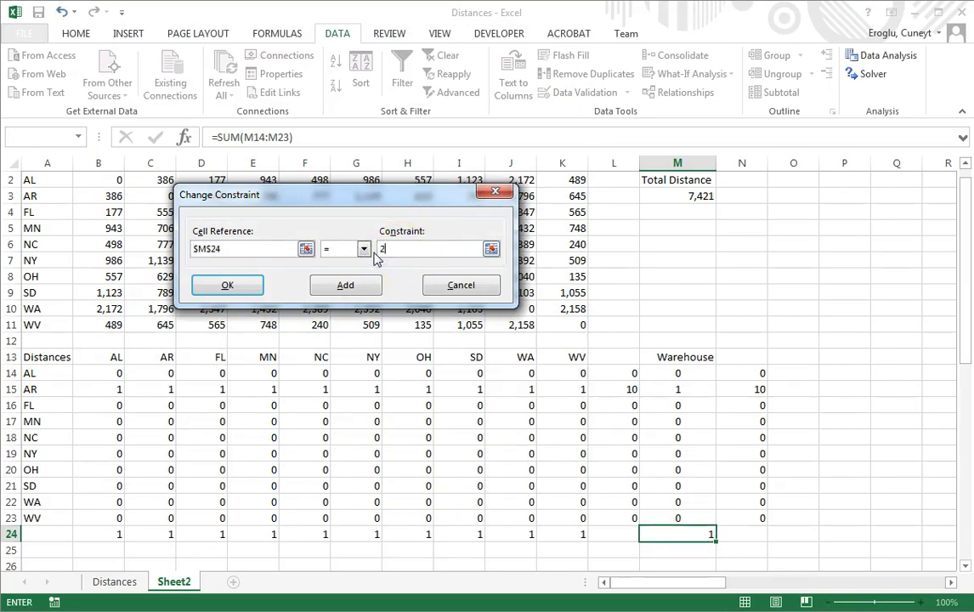
click(257, 284)
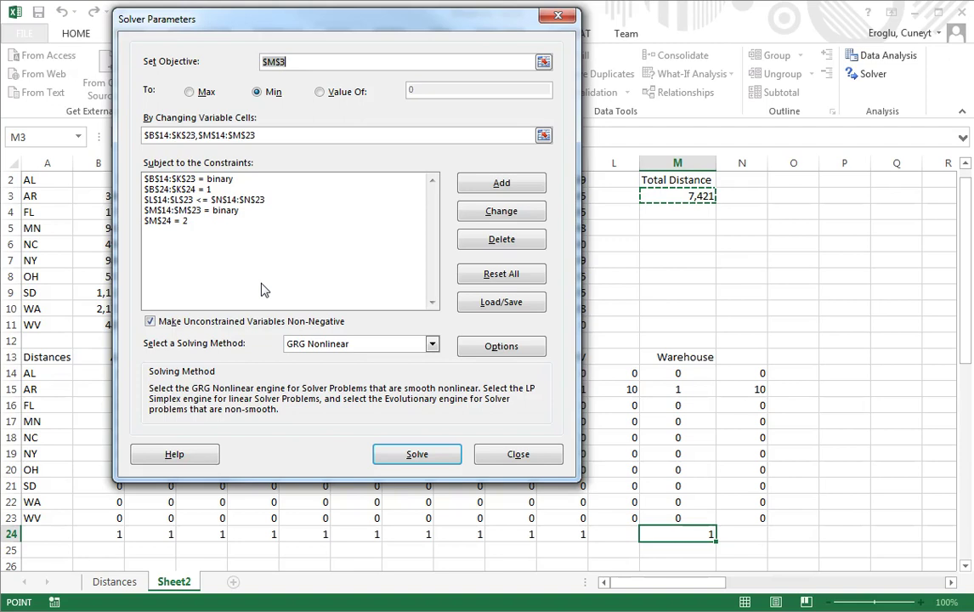
- Solve the two-warehouse model, keeping the Solver solution, and review the warehouse cells M14 and M21
click(404, 454)
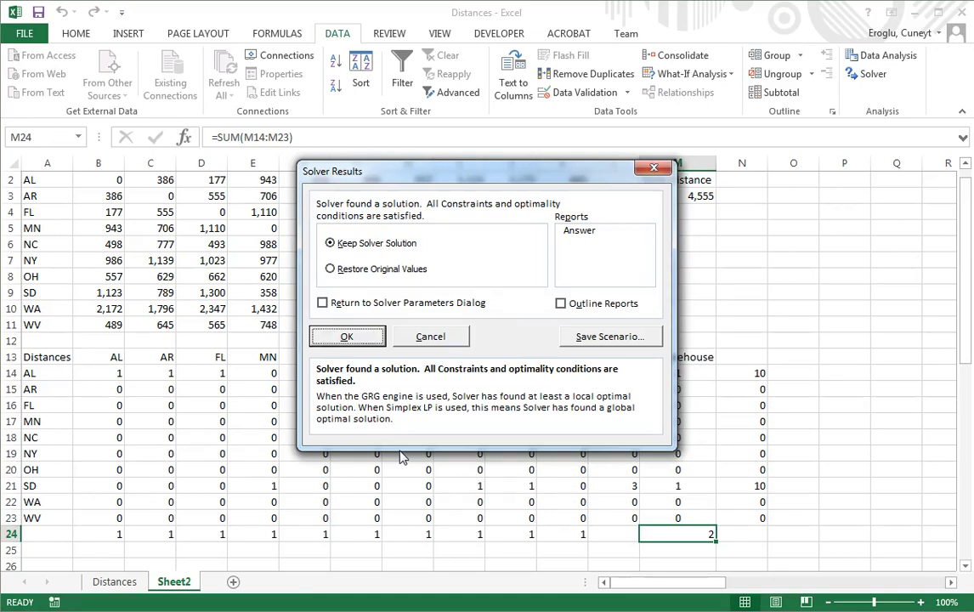
click(371, 340)
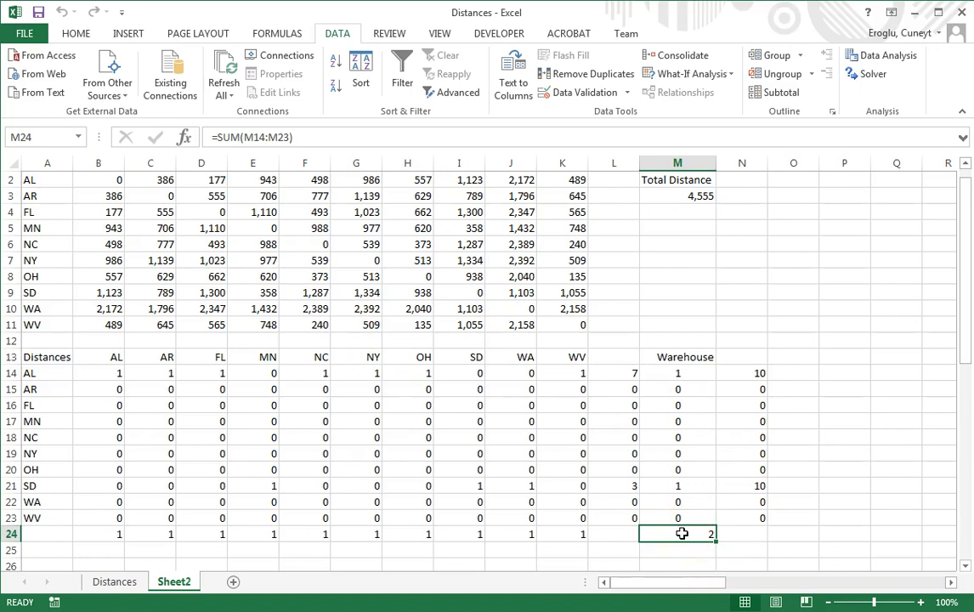
click(687, 378)
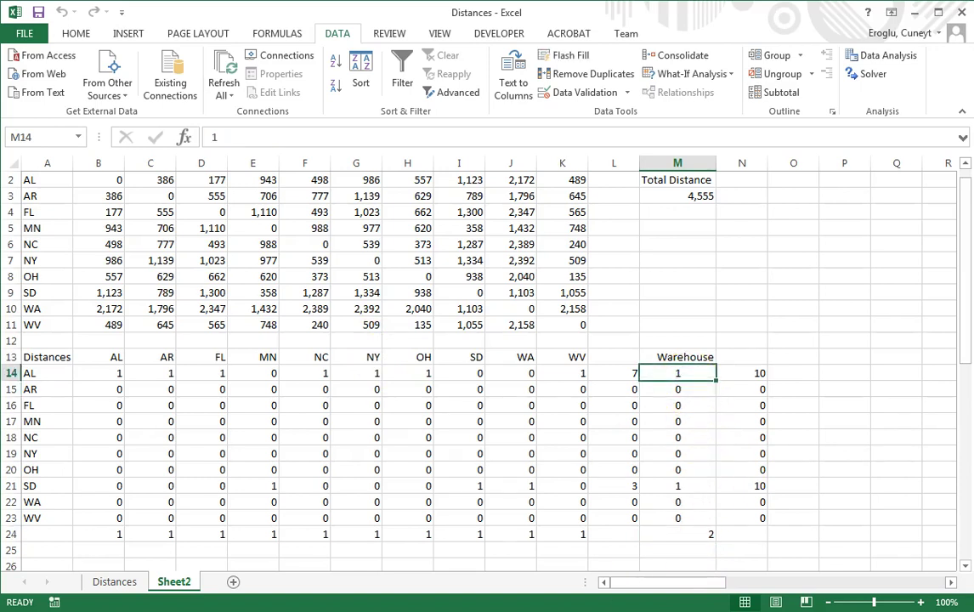
click(690, 486)
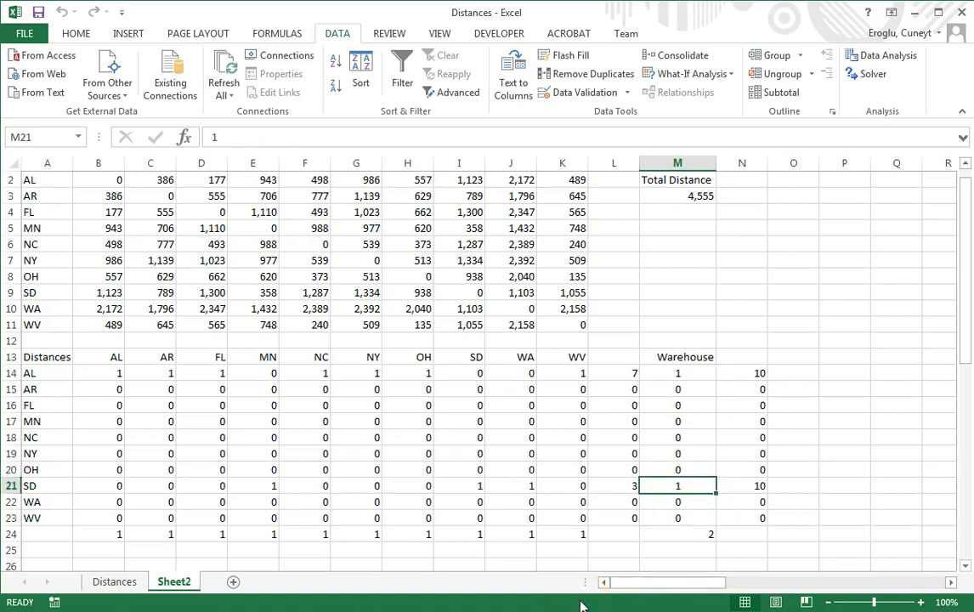
click(666, 374)
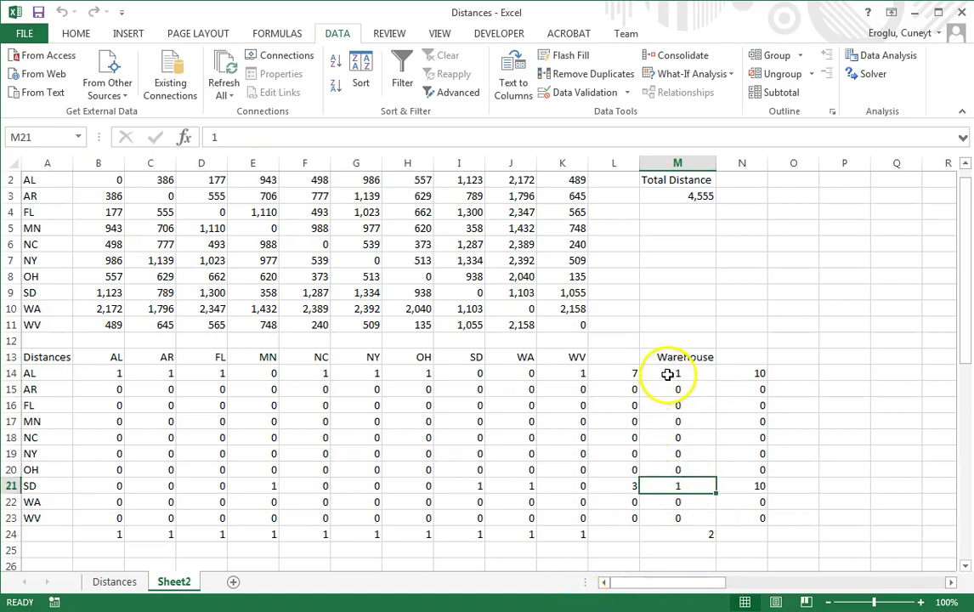
- Examine the AL assignments in B14:K14 and the SD assignments in row 21, including the row total in L21
drag(102, 374, 548, 378)
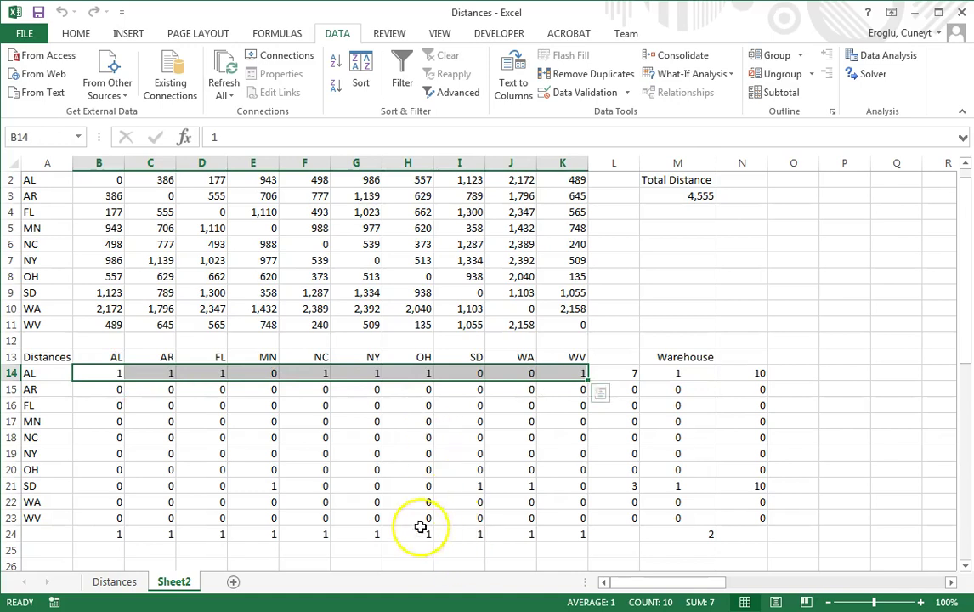
click(618, 488)
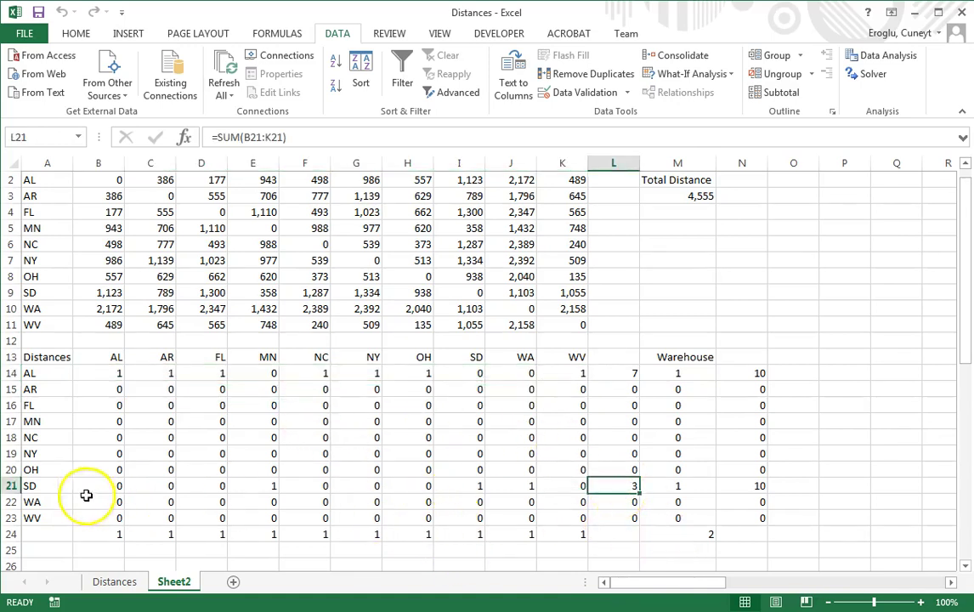
drag(49, 486, 629, 487)
click(444, 469)
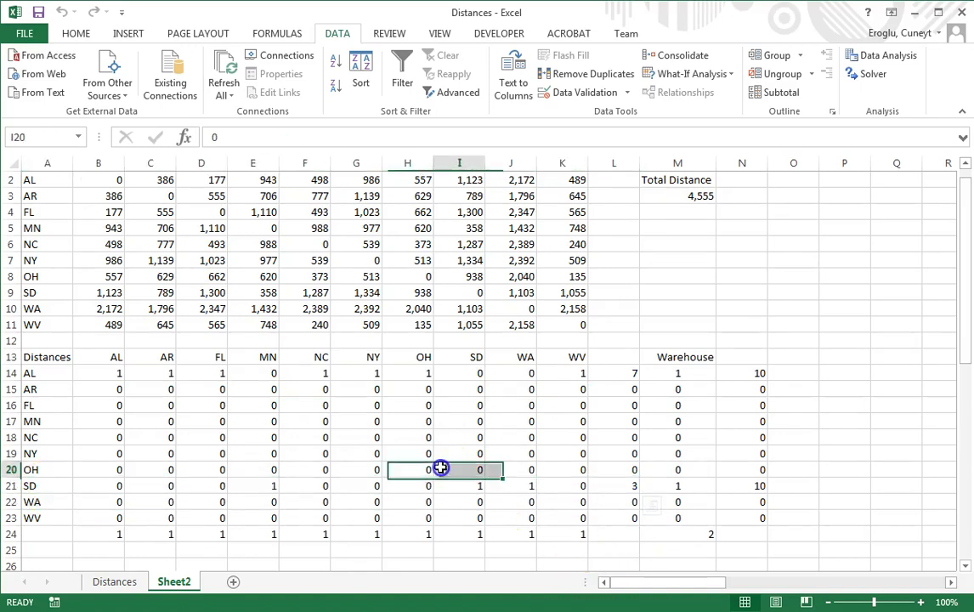
- Go through the destination columns from AL to WV, checking whether each is assigned to the AL warehouse or the SD warehouse
click(117, 374)
click(158, 373)
click(208, 373)
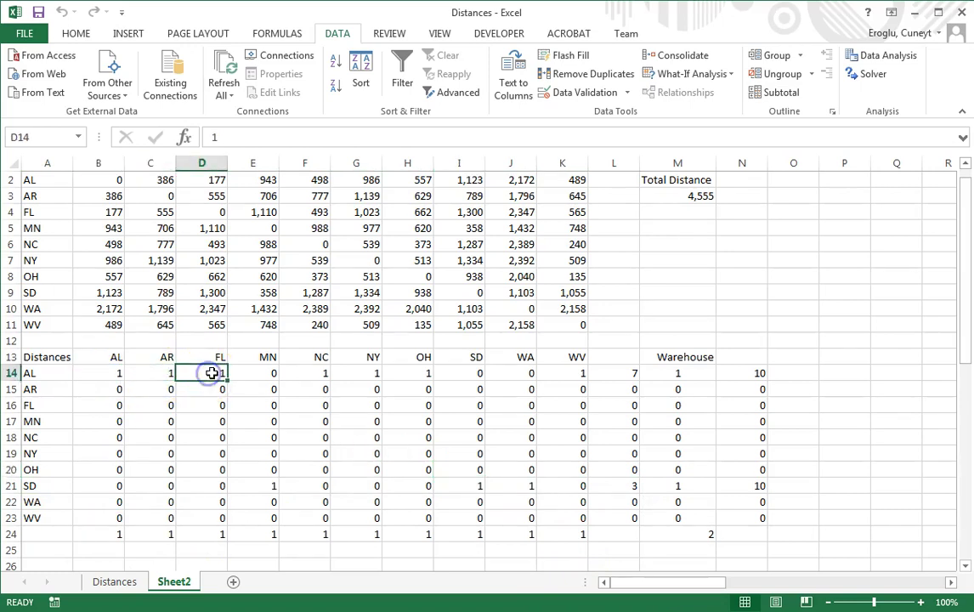
click(259, 485)
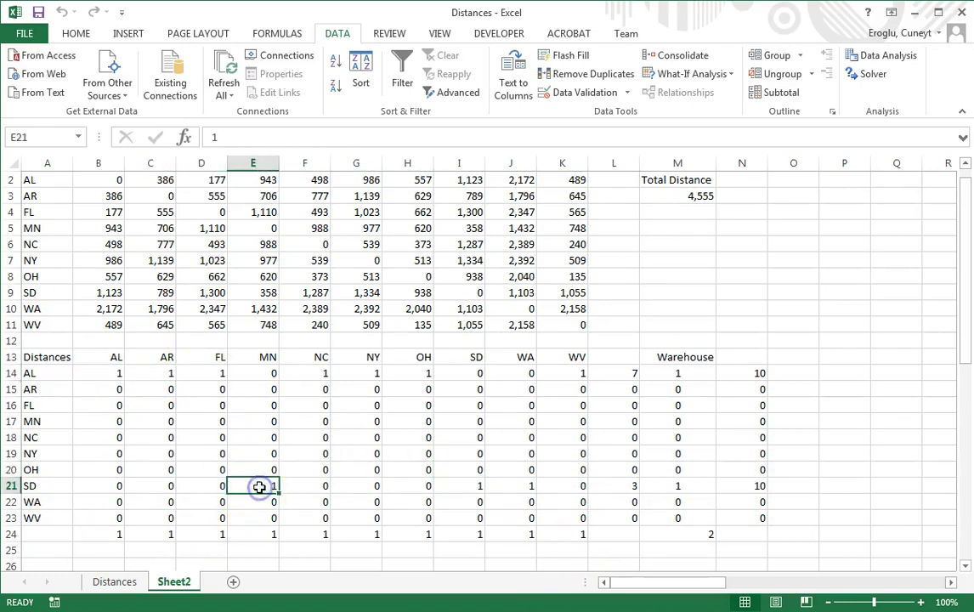
drag(321, 373, 406, 374)
click(463, 487)
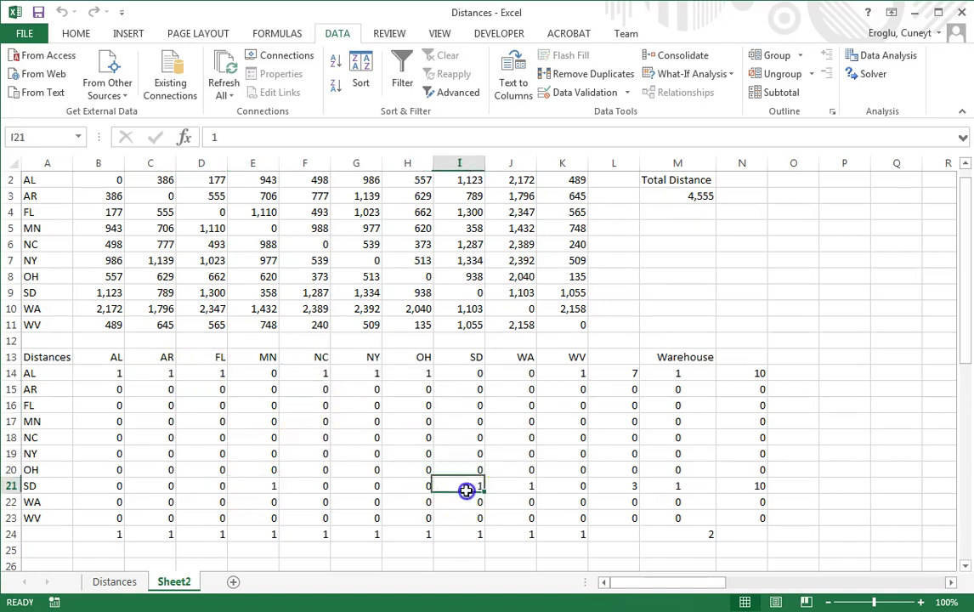
click(508, 489)
click(565, 374)
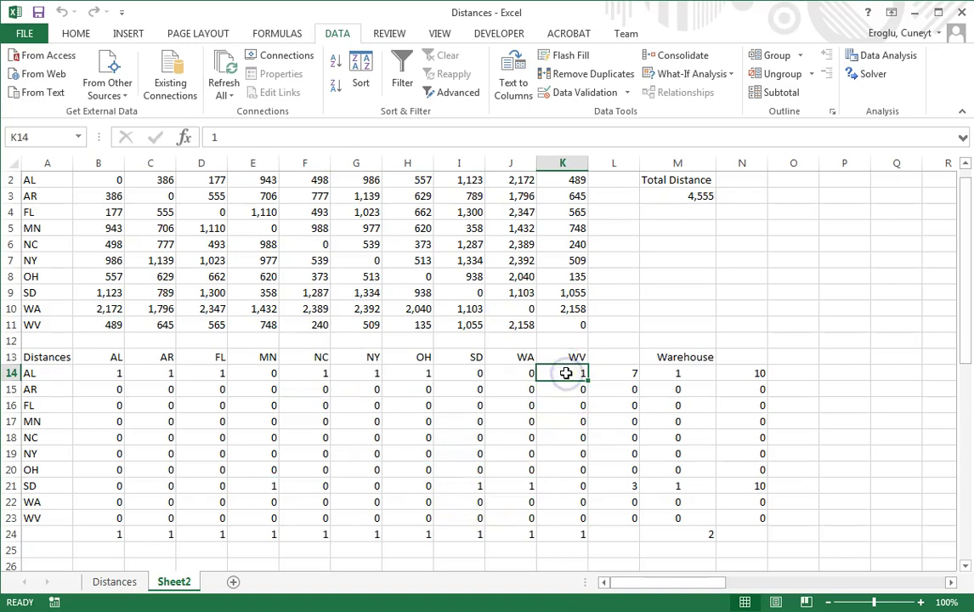